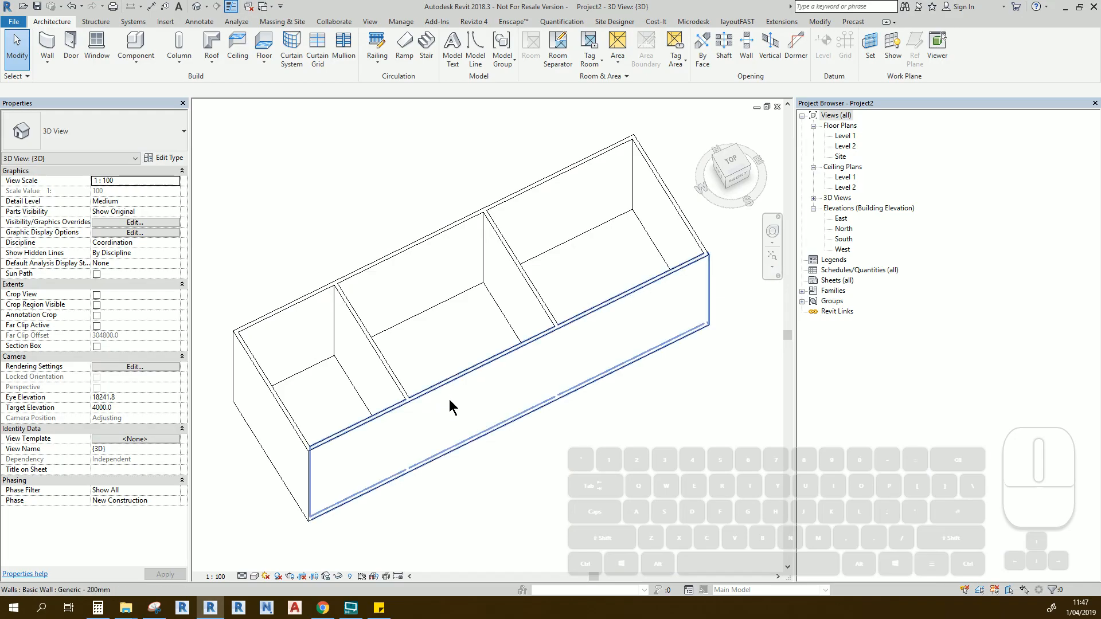
Step: Add a new instance project parameter named Status with Text as its type of parameter
shift+middle_drag(525, 504, 563, 453)
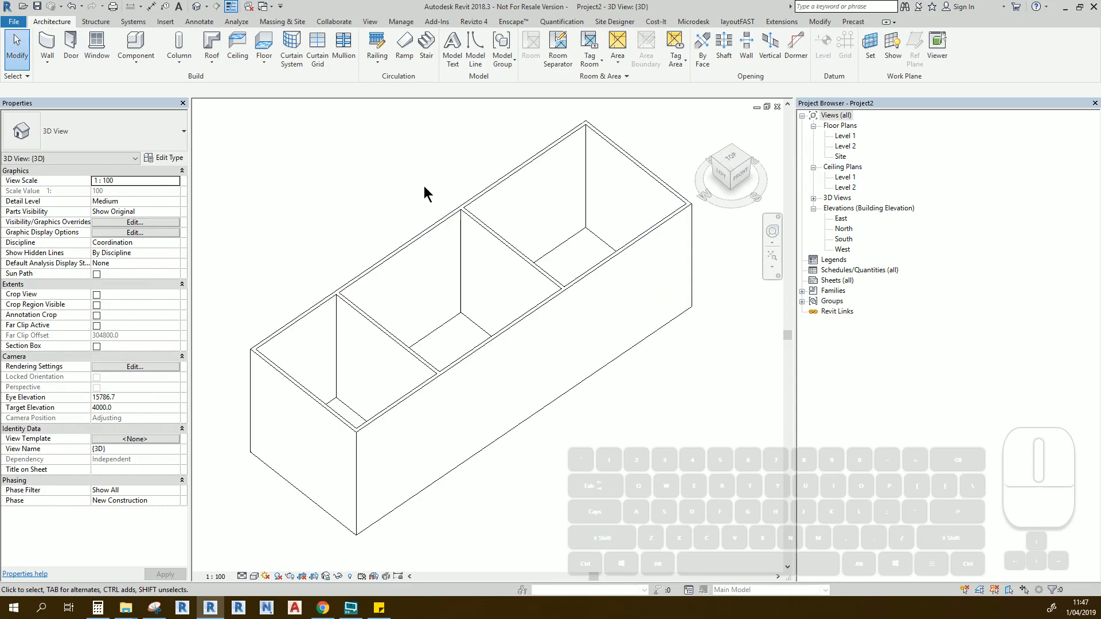
click(403, 22)
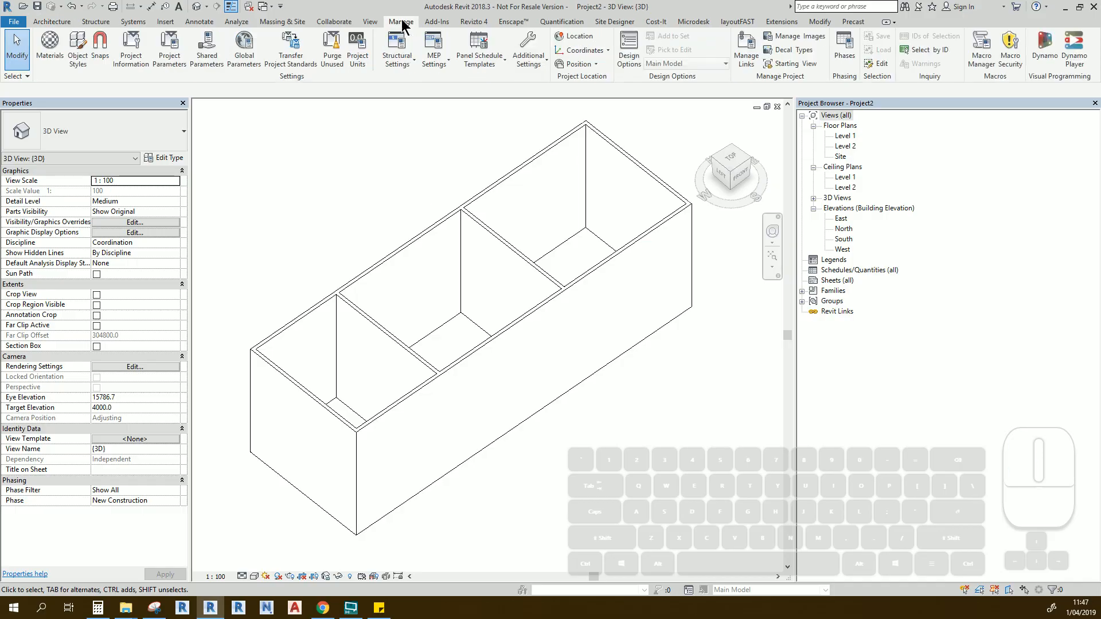
click(170, 52)
drag(197, 101, 205, 101)
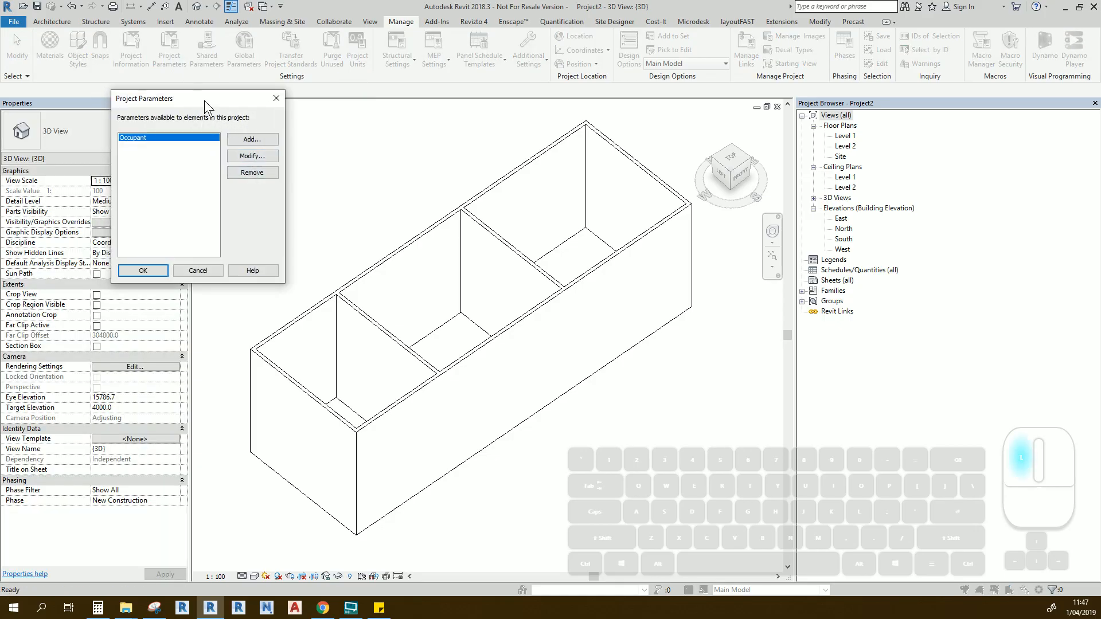
click(256, 138)
drag(226, 54, 324, 67)
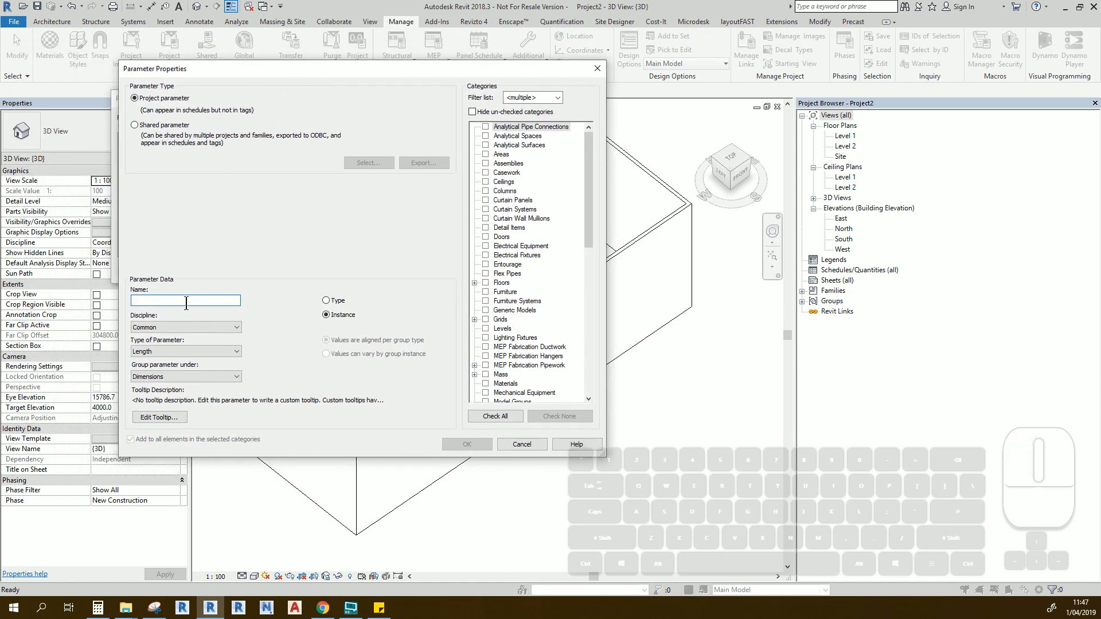
text(Status)
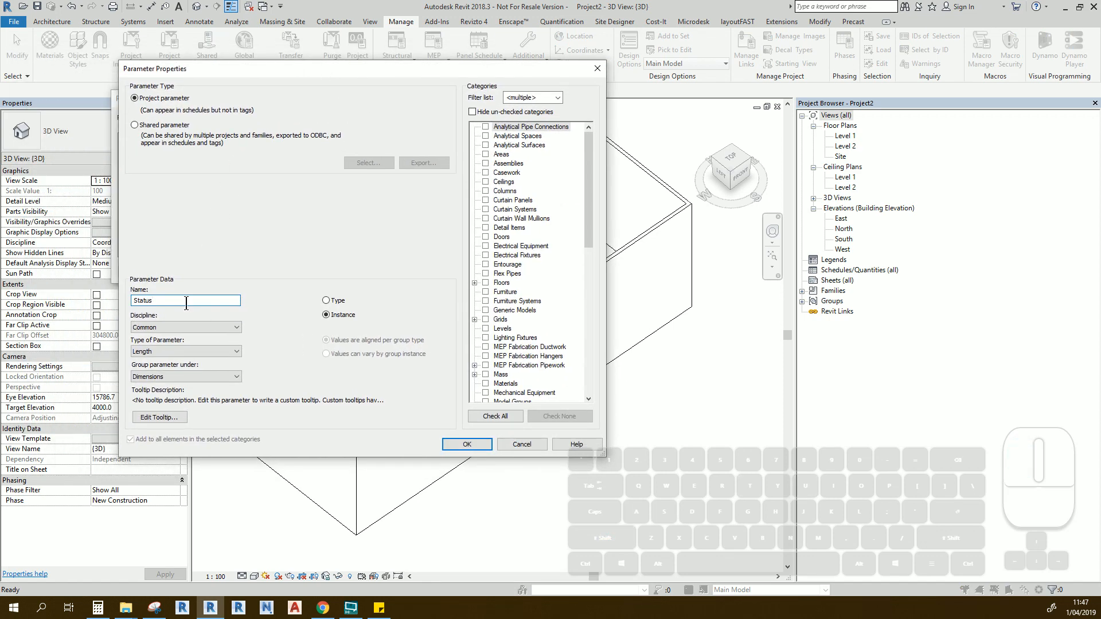
click(222, 351)
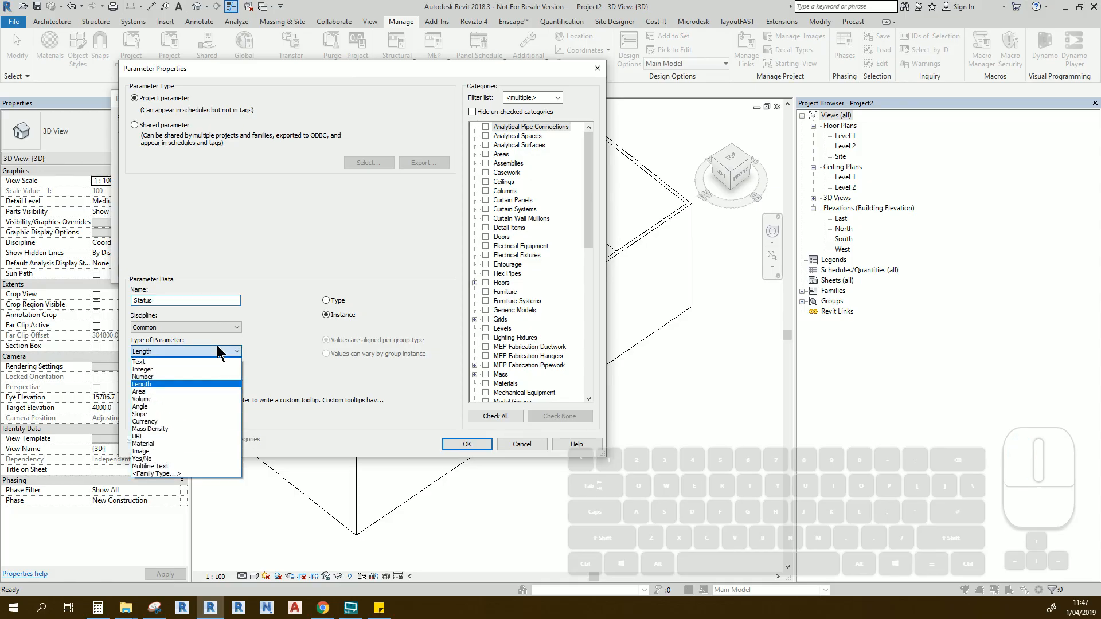
click(166, 362)
Step: Group the Status parameter under Construction, assign it to the Walls category and accept the project parameters
click(219, 376)
scroll(200, 408, up, 8)
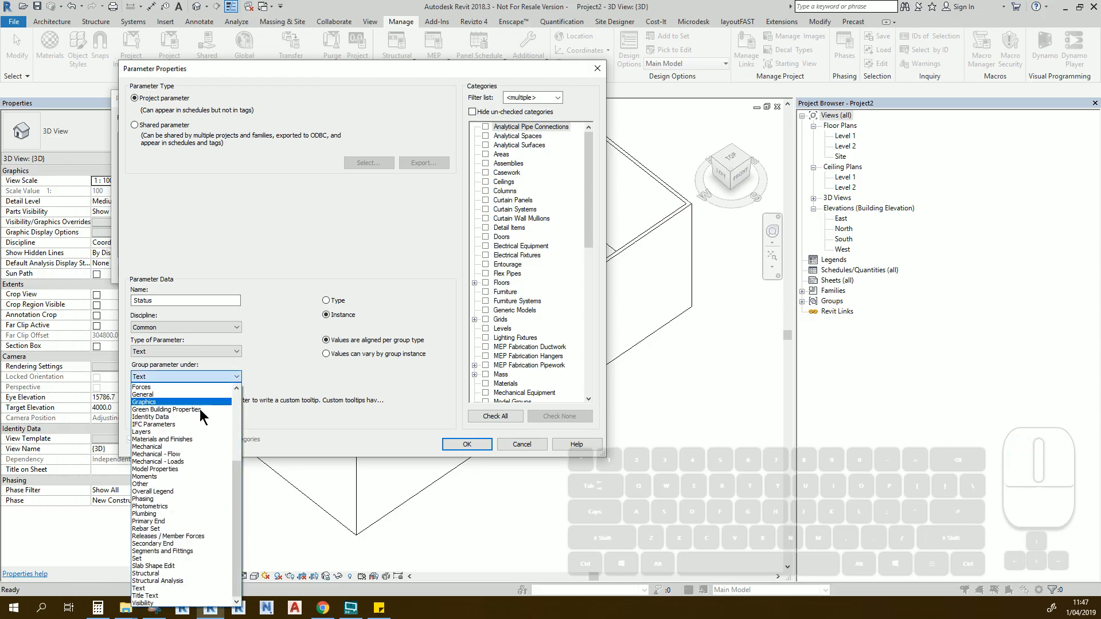
click(161, 417)
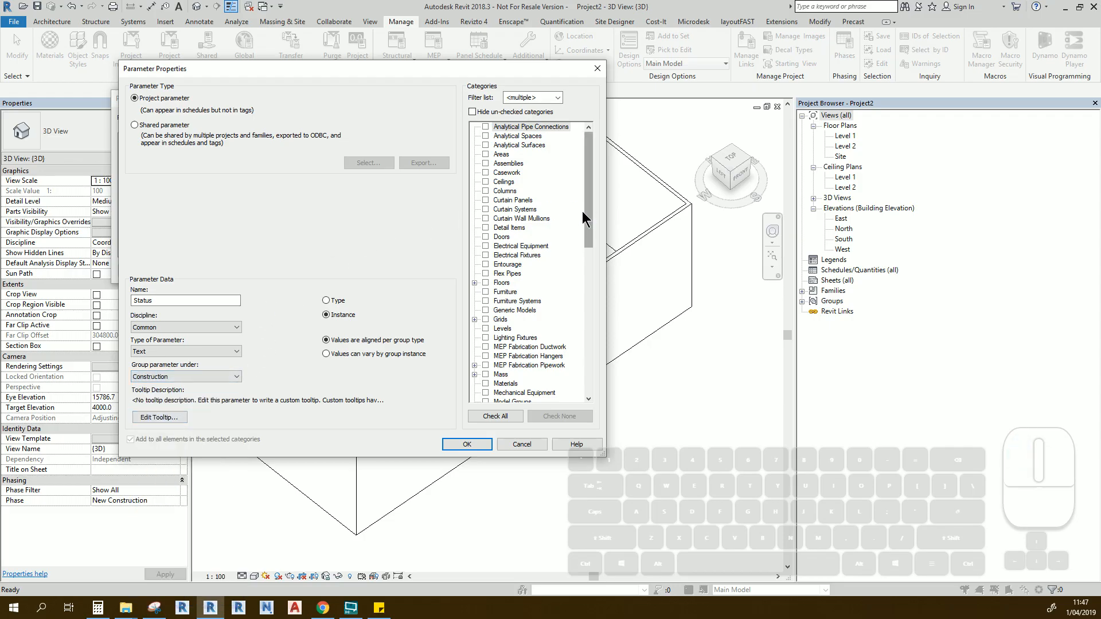
drag(591, 216, 574, 374)
click(486, 383)
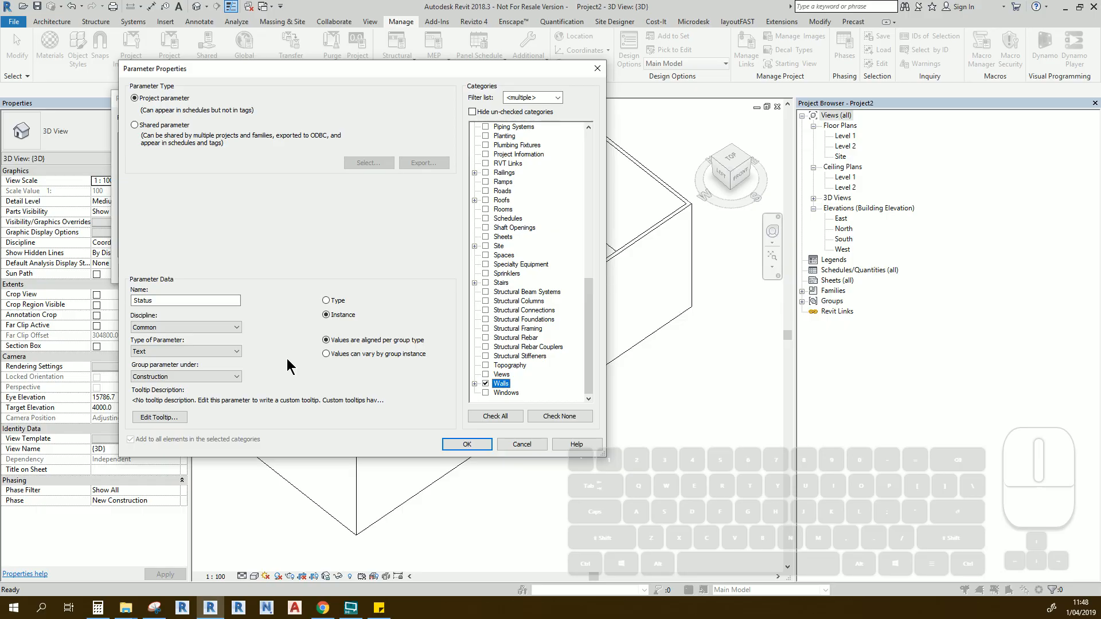
click(471, 444)
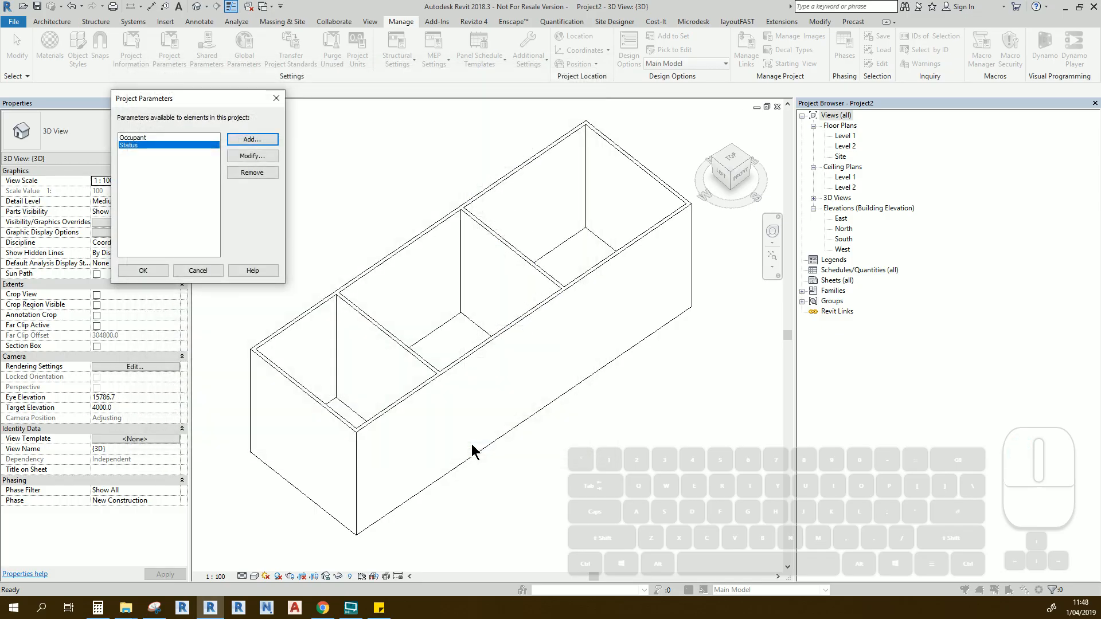
click(150, 270)
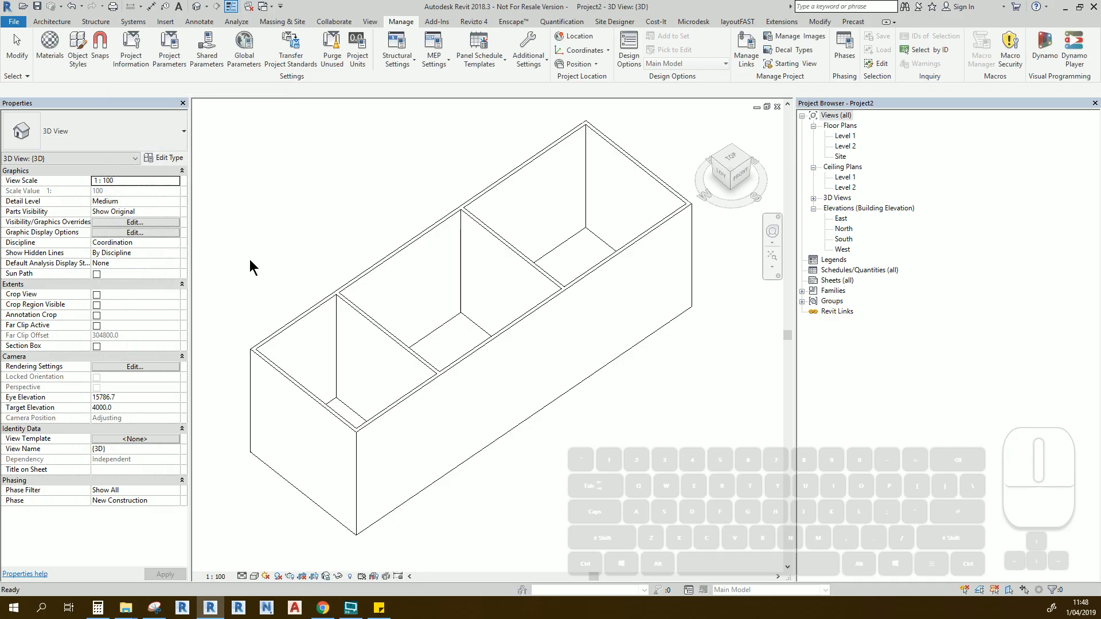
Step: Set the Status of the long back wall to Built
click(424, 241)
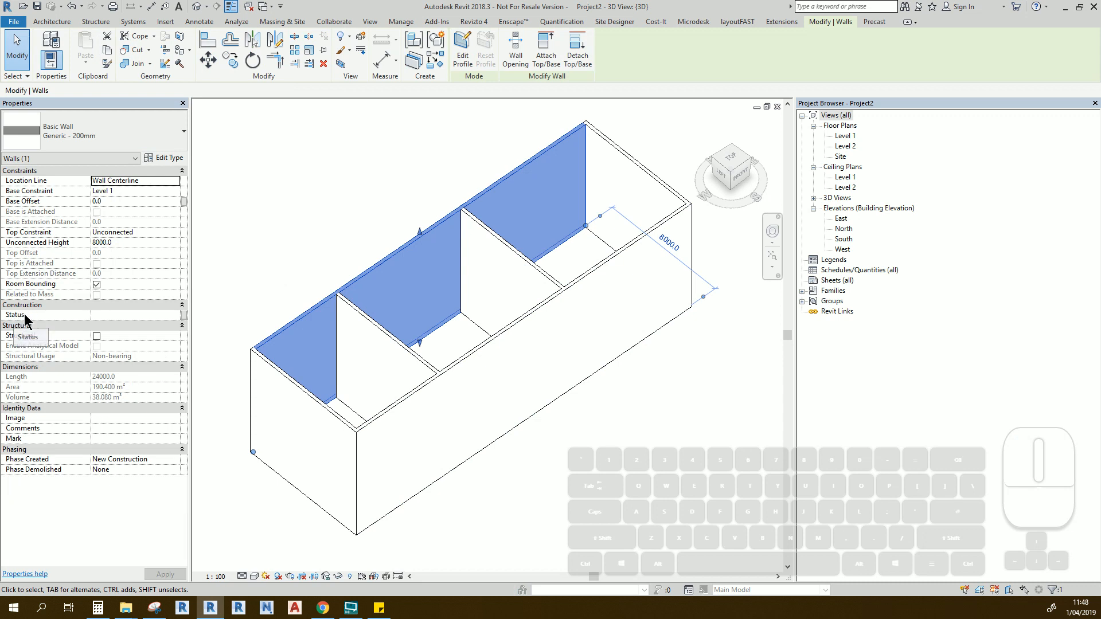
click(96, 315)
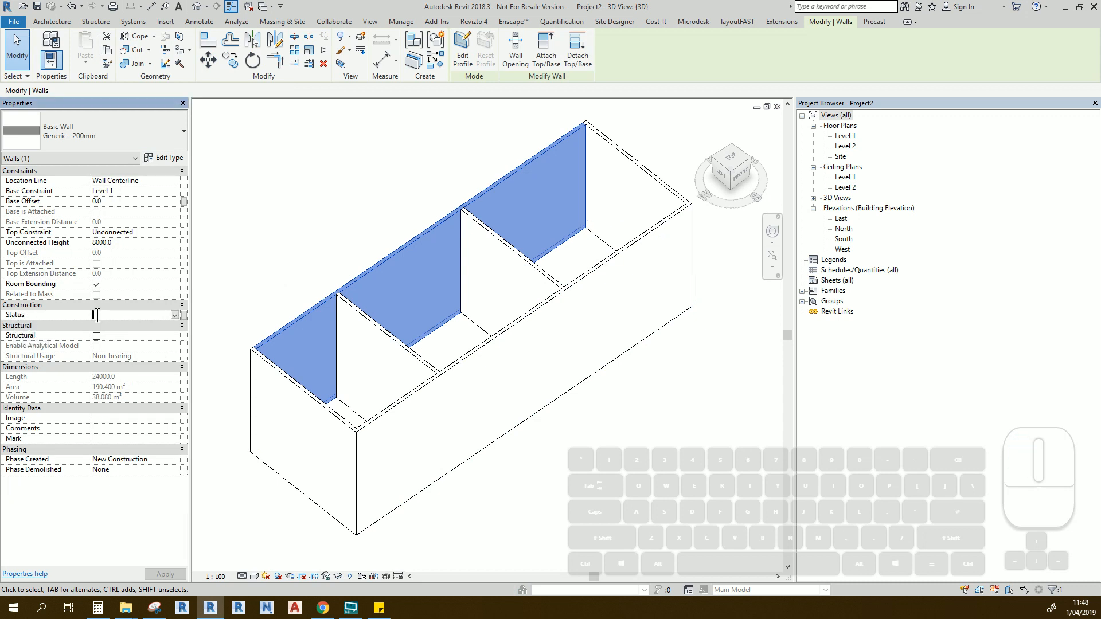
text(Builts)
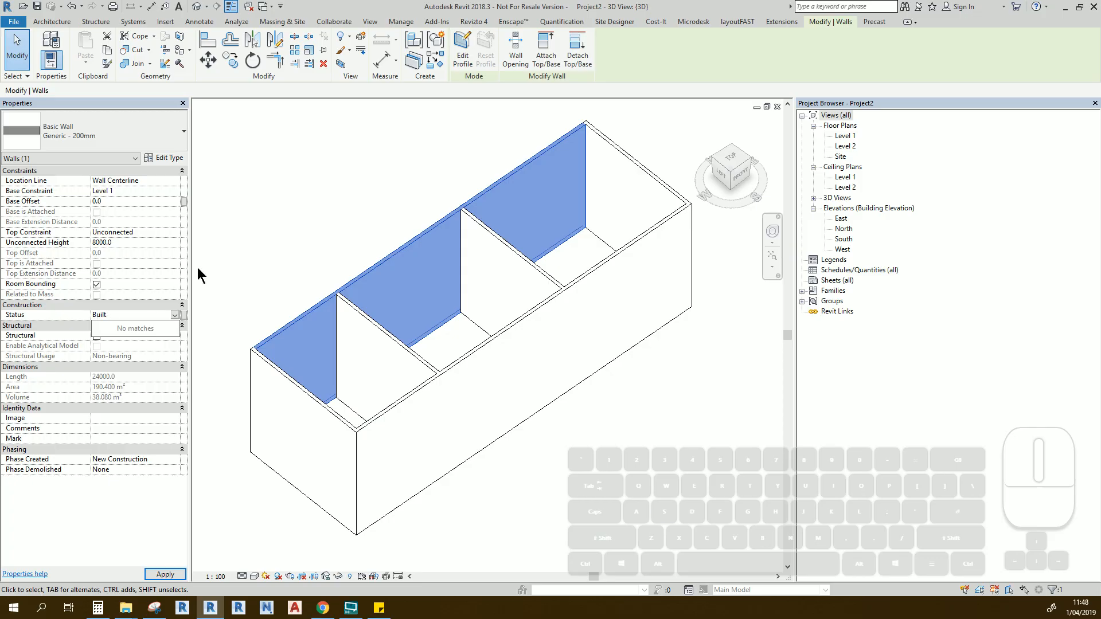
click(266, 212)
click(315, 201)
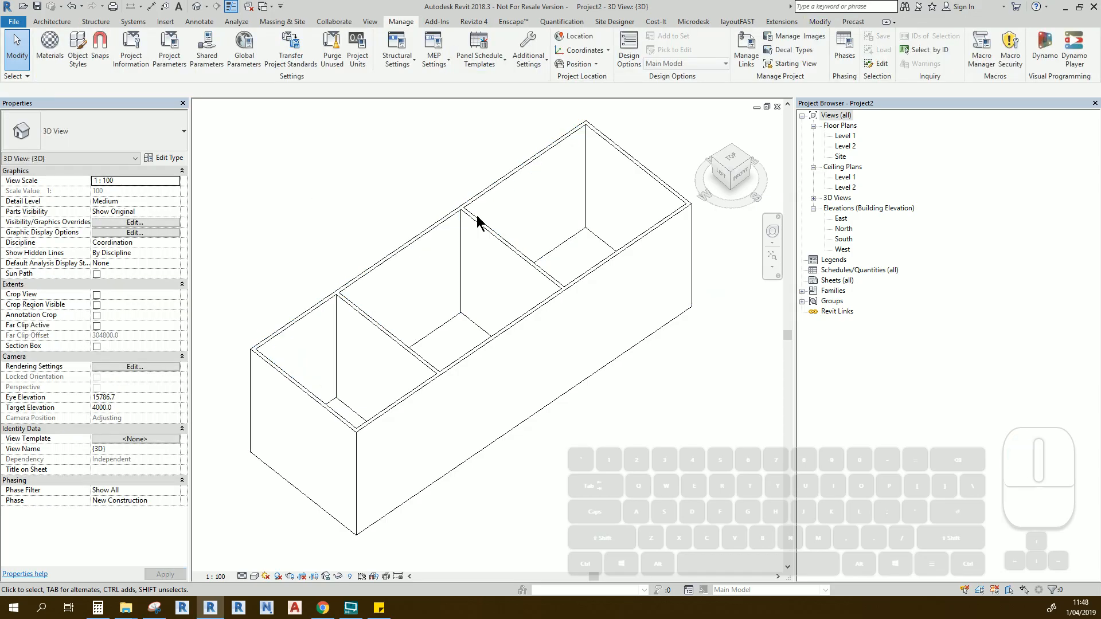
Step: Set the Status of the far end wall and the partition nearest to it to Built
click(515, 257)
ctrl+click(653, 177)
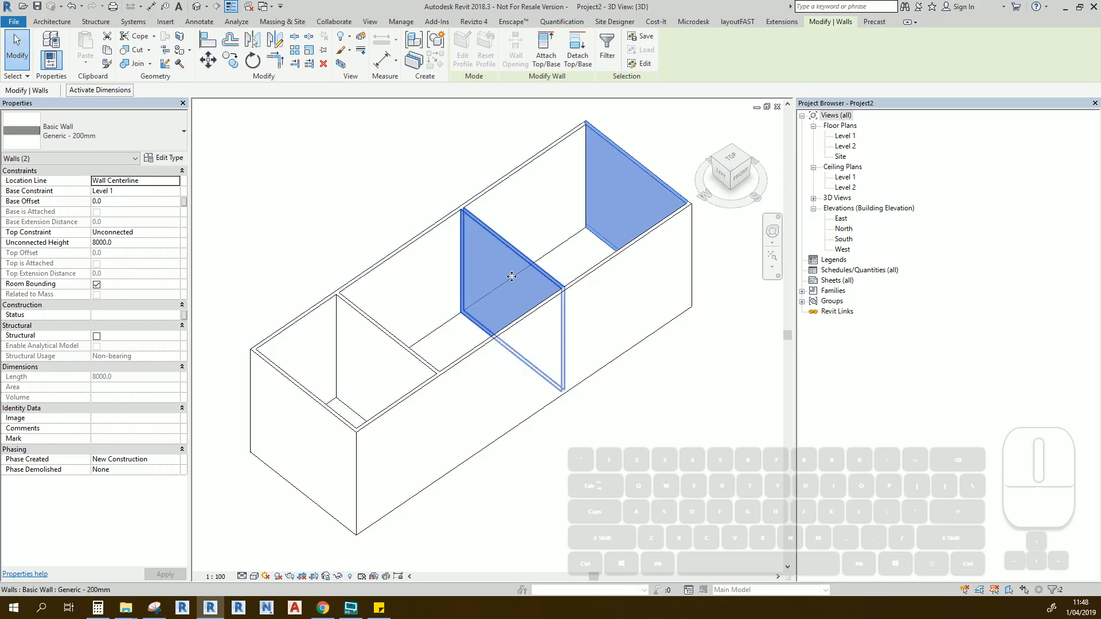
click(102, 316)
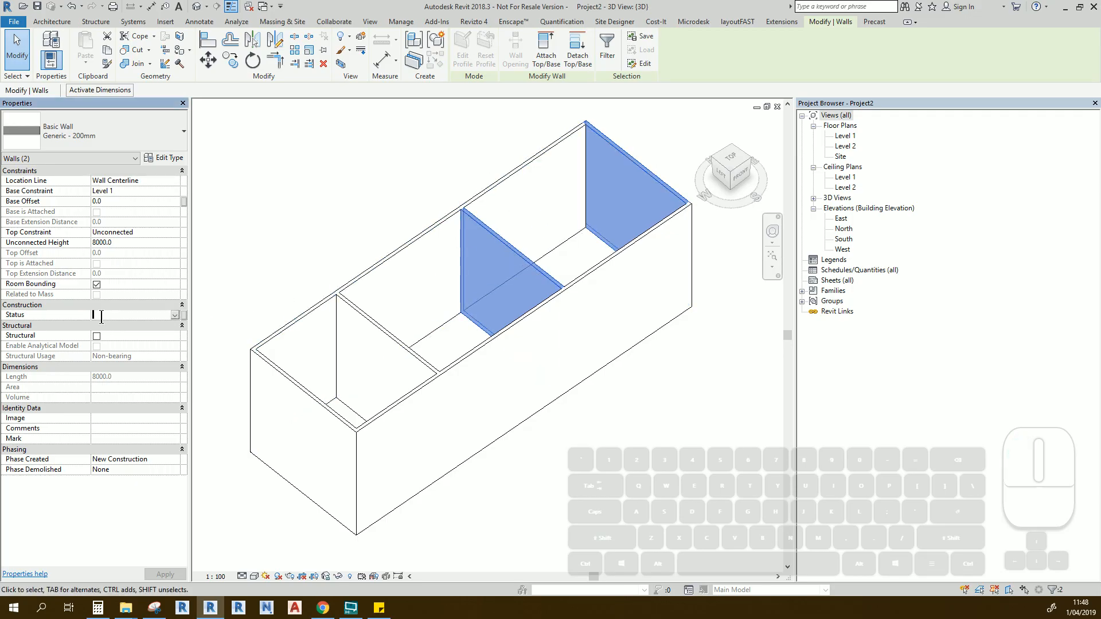
text(Built)
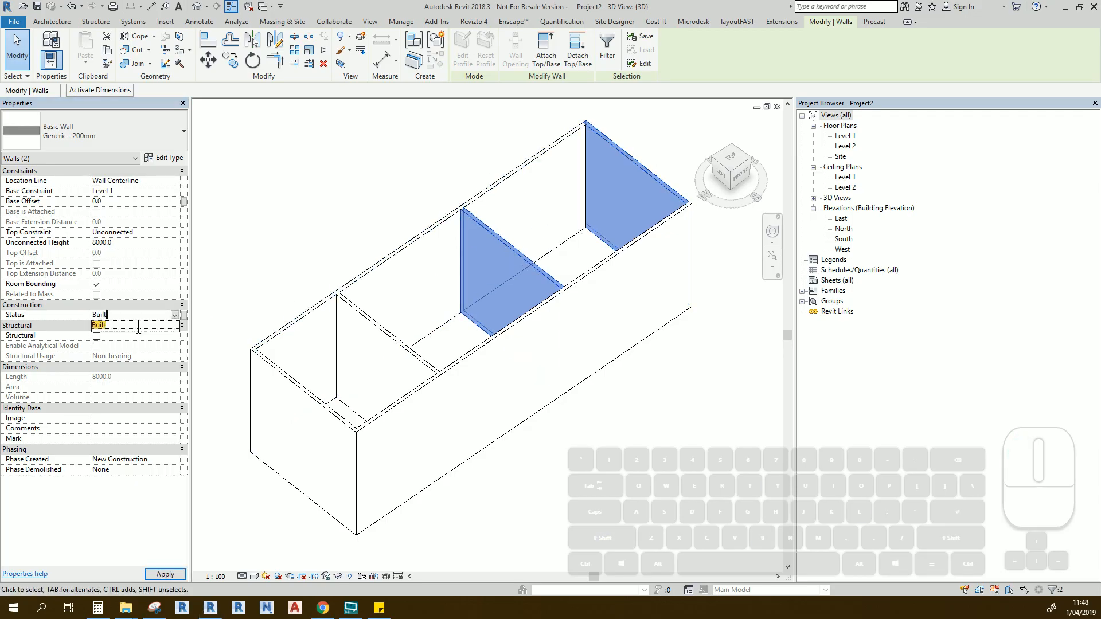
click(307, 192)
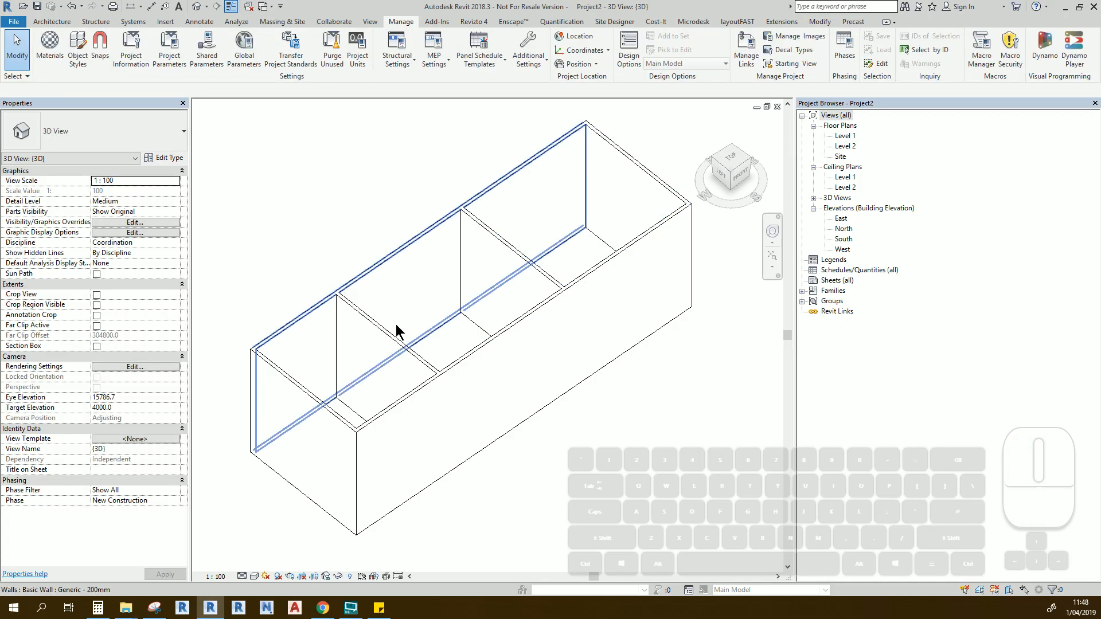
Step: Set the Status of the near end wall, the partition beside it and the long front wall to Building Process
click(403, 349)
ctrl+click(490, 392)
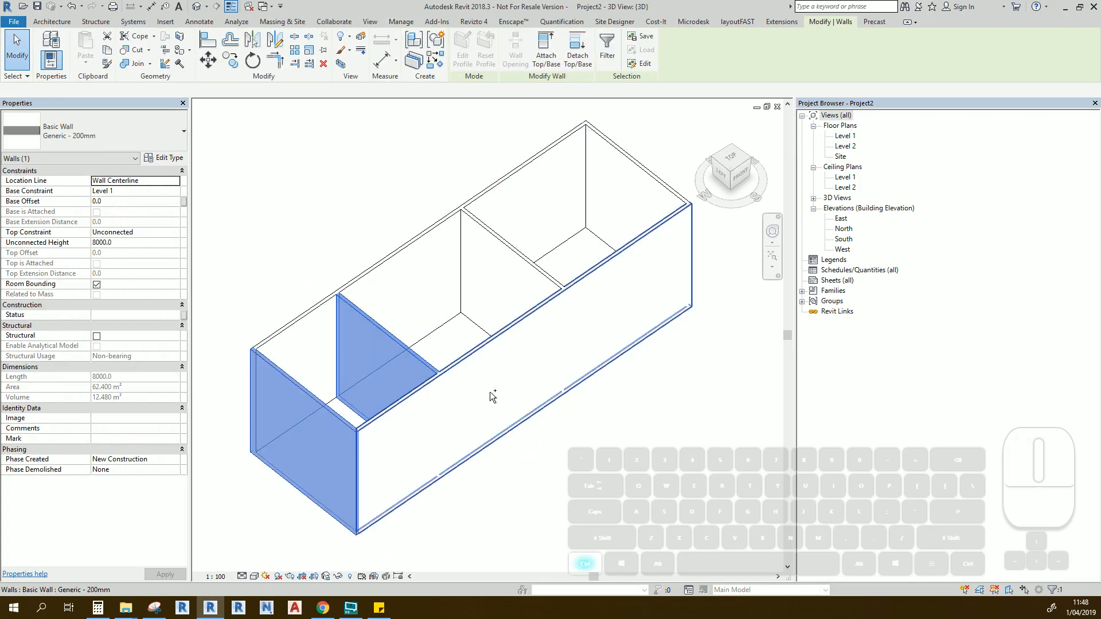
ctrl+click(490, 388)
click(99, 315)
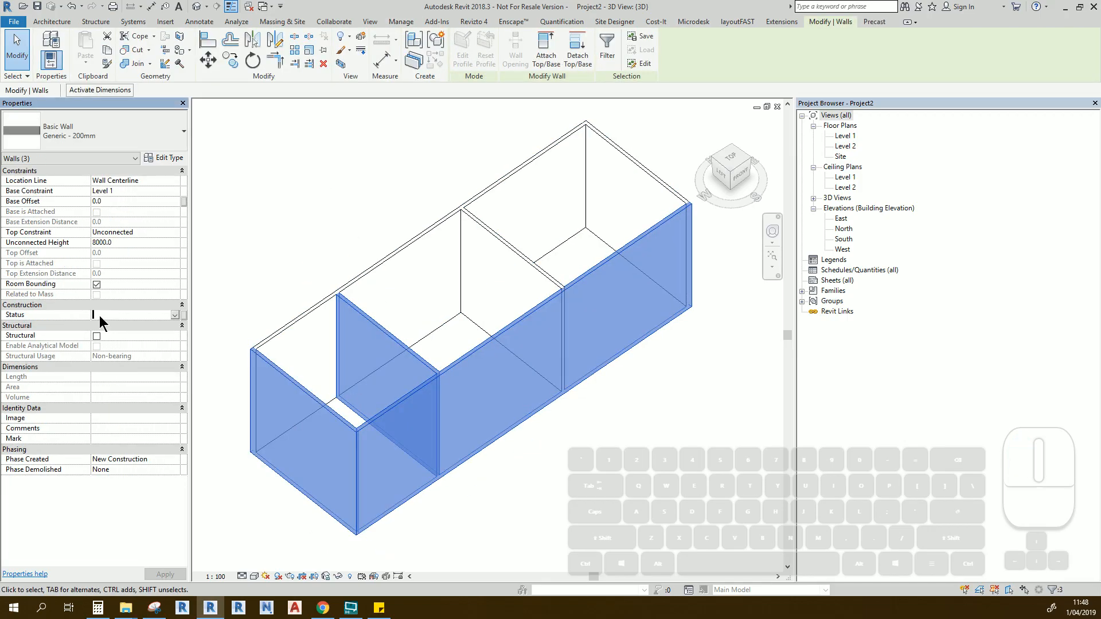
text(Bu)
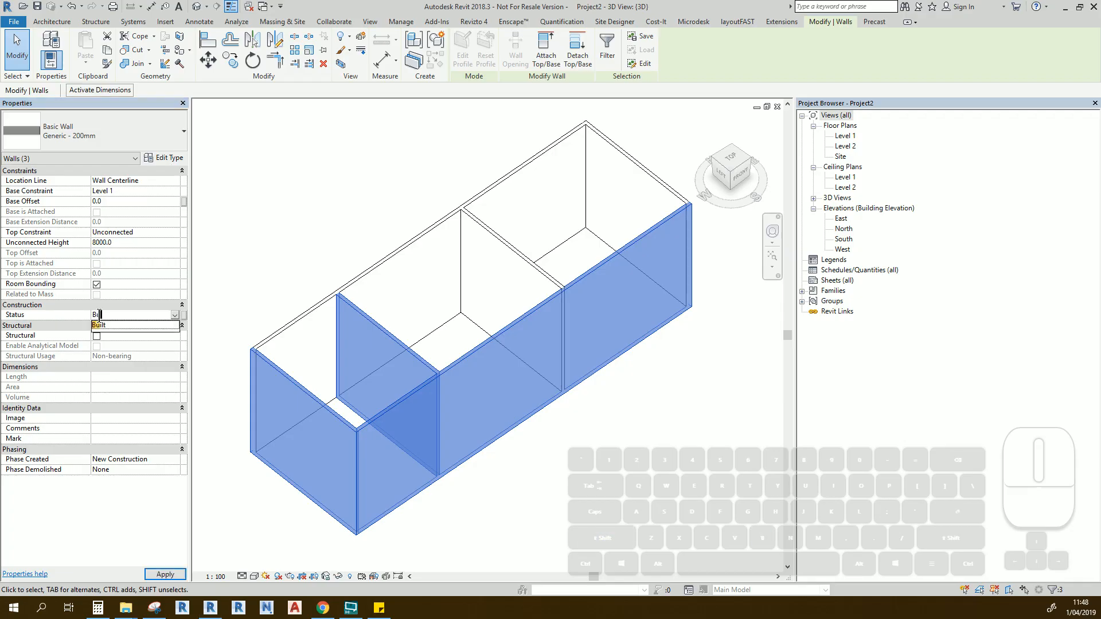
text(ilding Process)
click(313, 197)
click(314, 205)
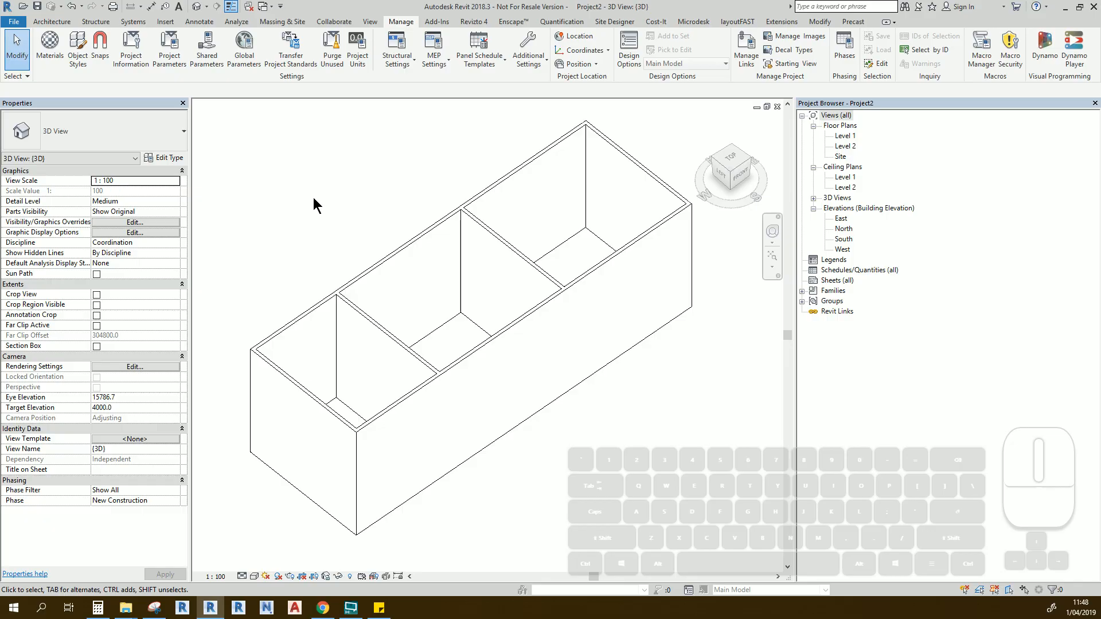
Step: Create a new rule-based filter named Built walls from the 3D view's Visibility/Graphic Overrides
key(v)
key(g)
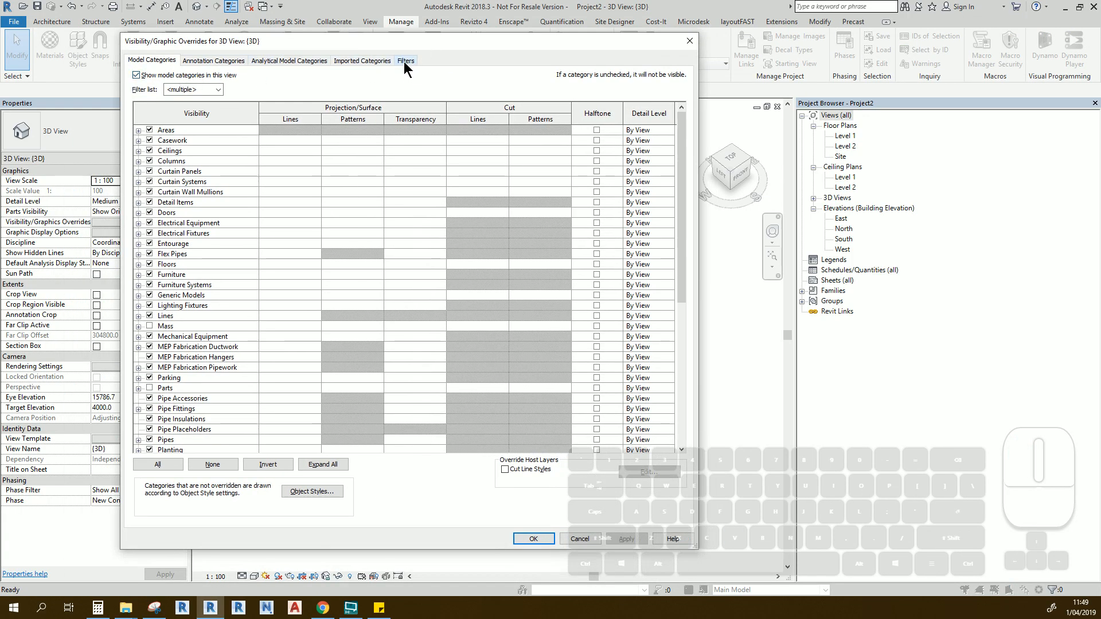
click(405, 60)
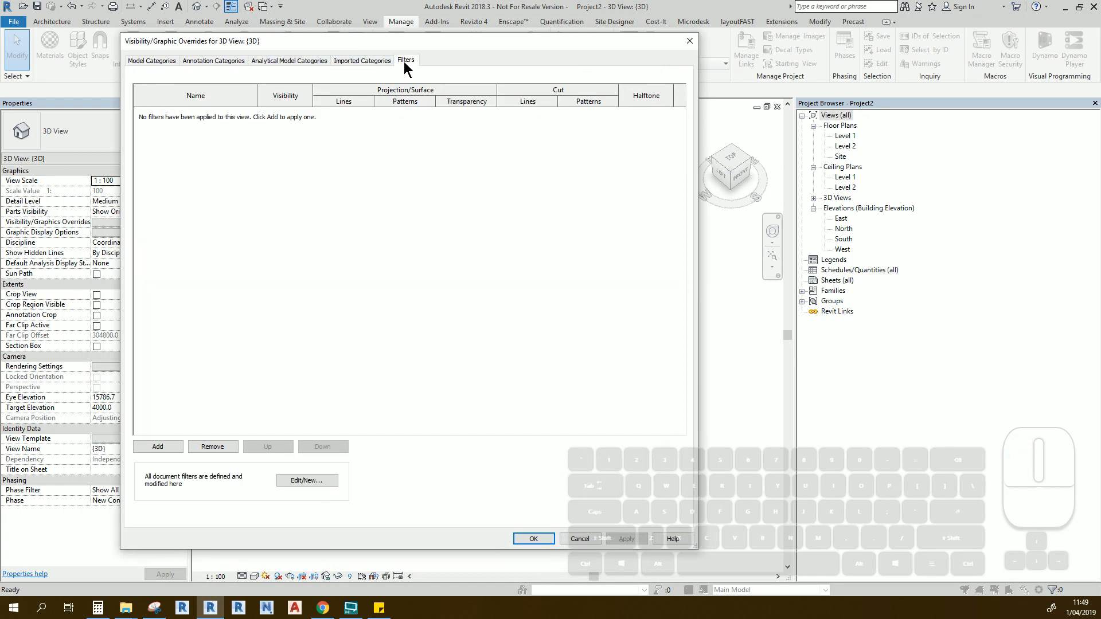
click(160, 446)
drag(253, 164, 339, 146)
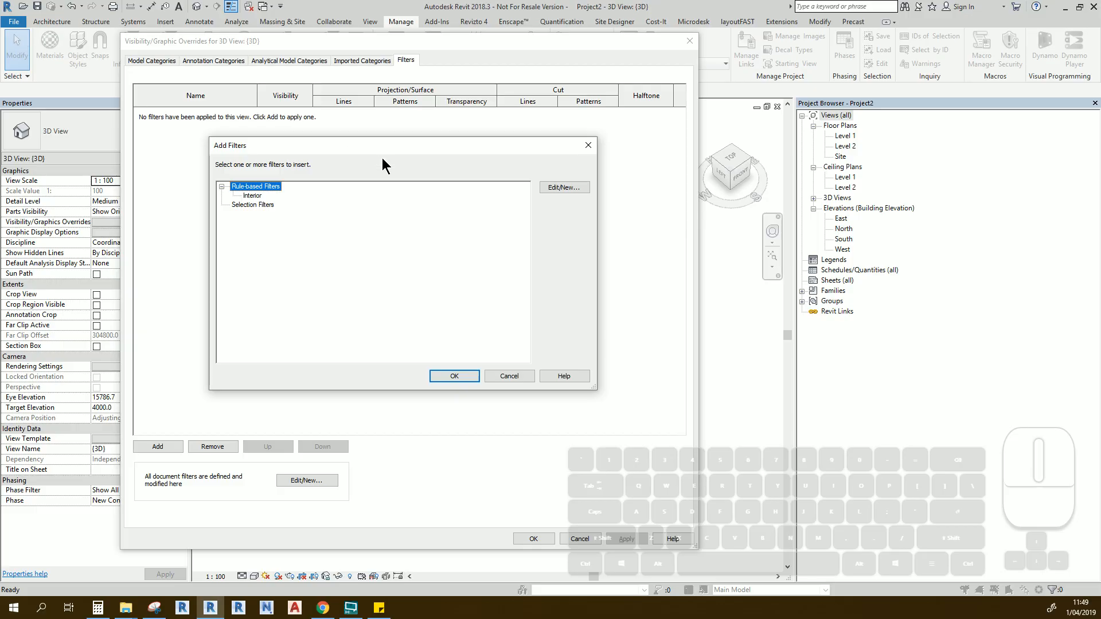
click(563, 188)
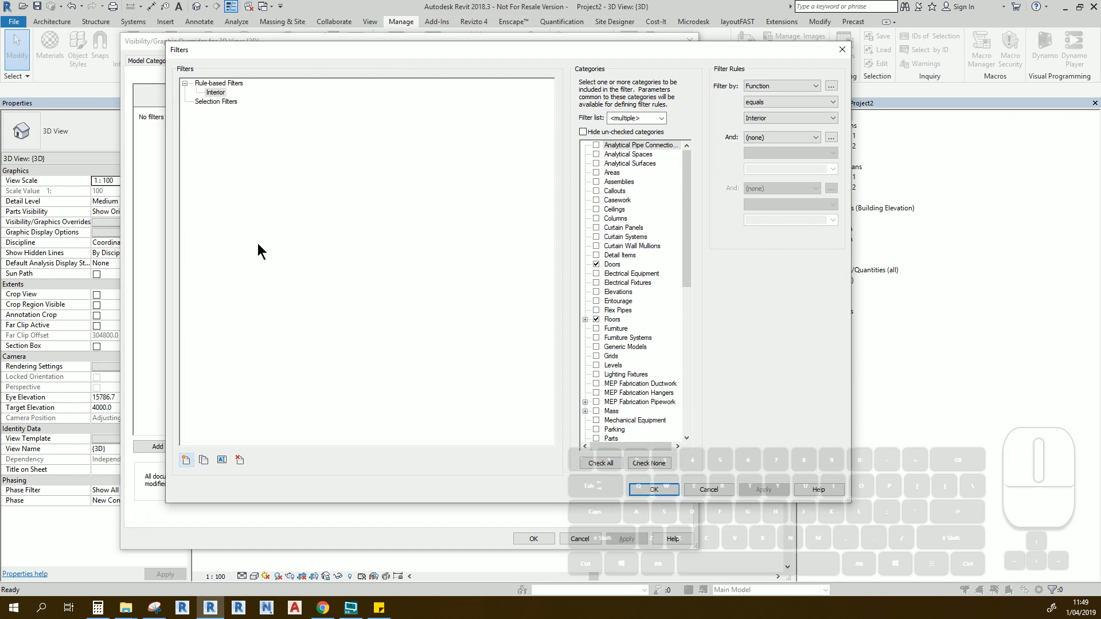
click(186, 460)
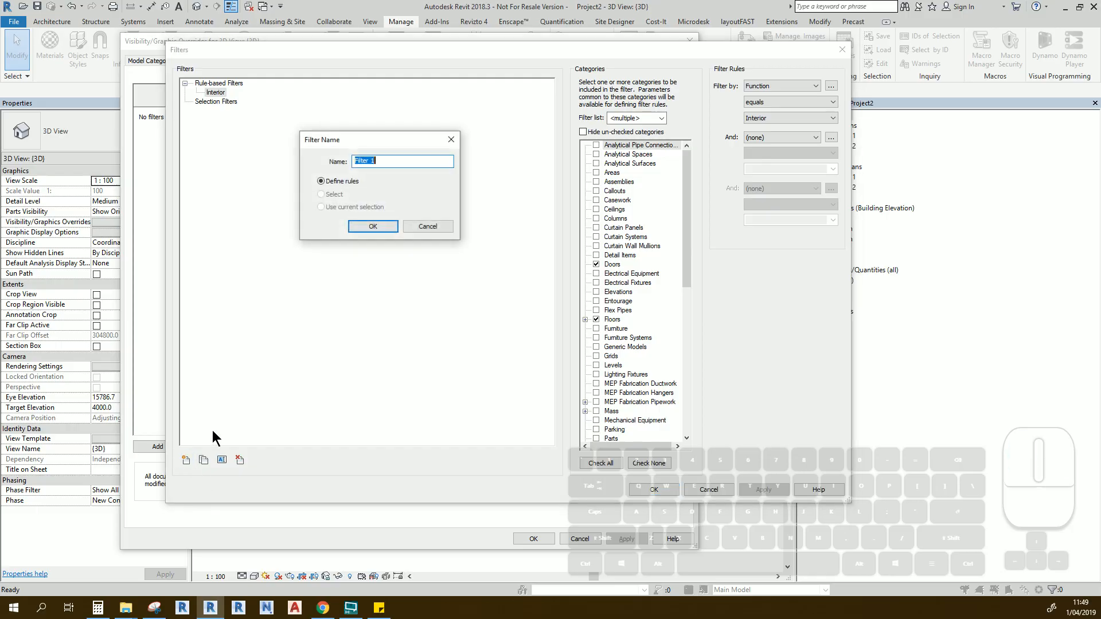
click(339, 144)
key(BackSpace)
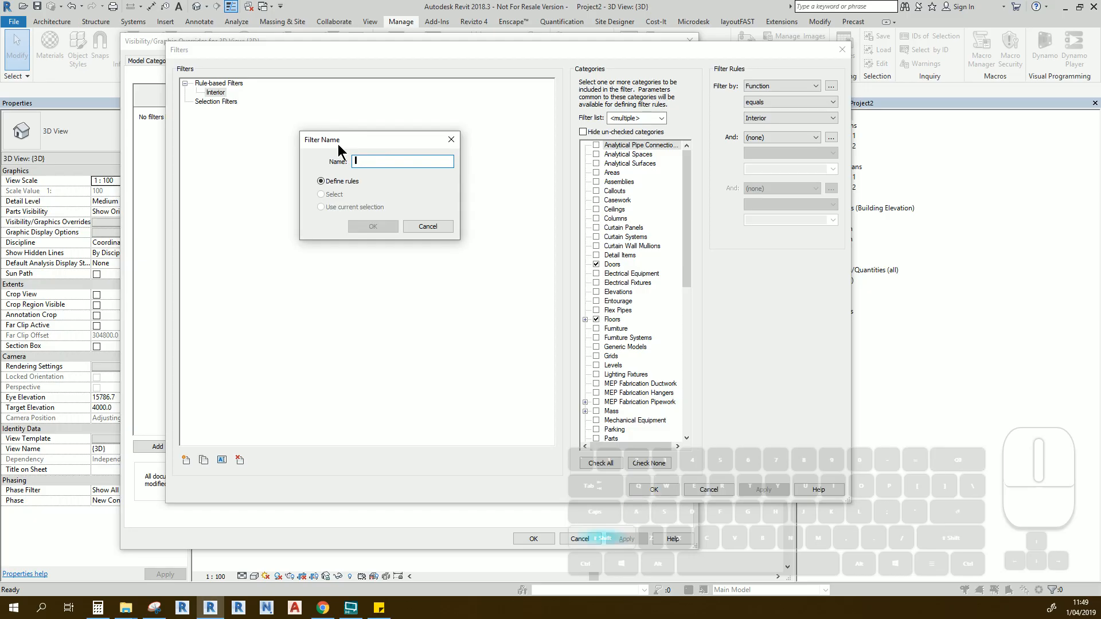
text(built walls)
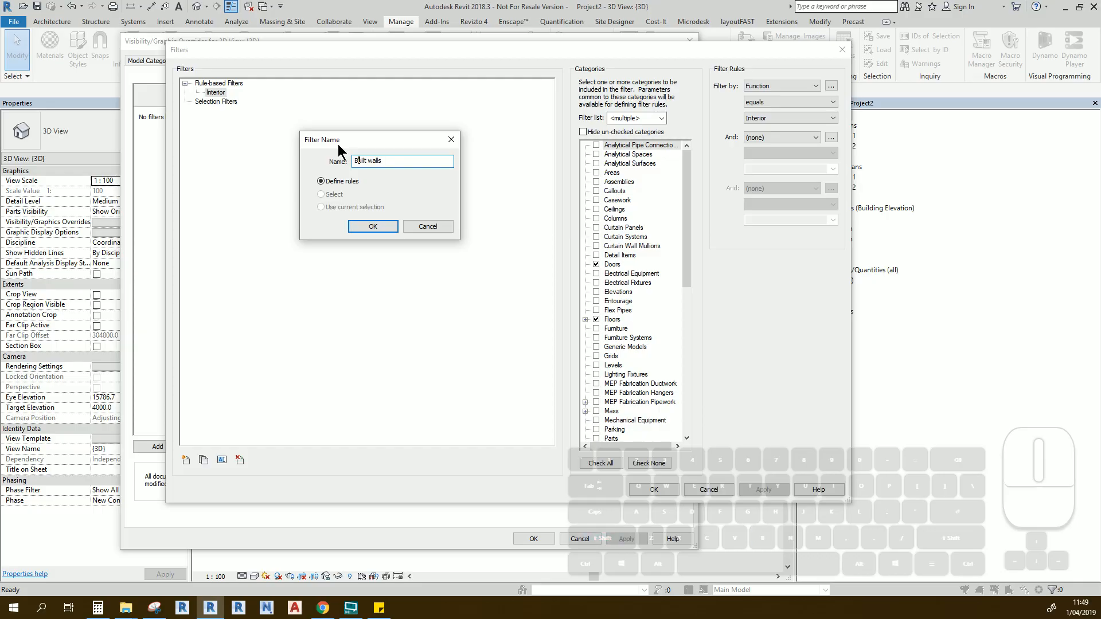
click(372, 226)
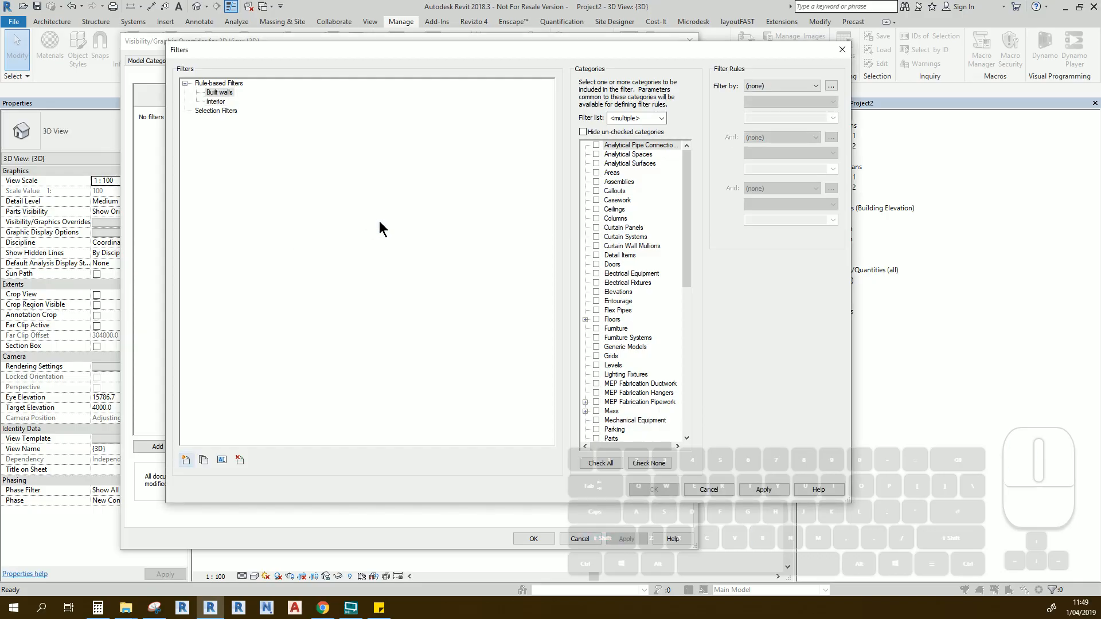
Step: Apply the Built walls filter to the Walls category with the rule Status equals Built
click(219, 92)
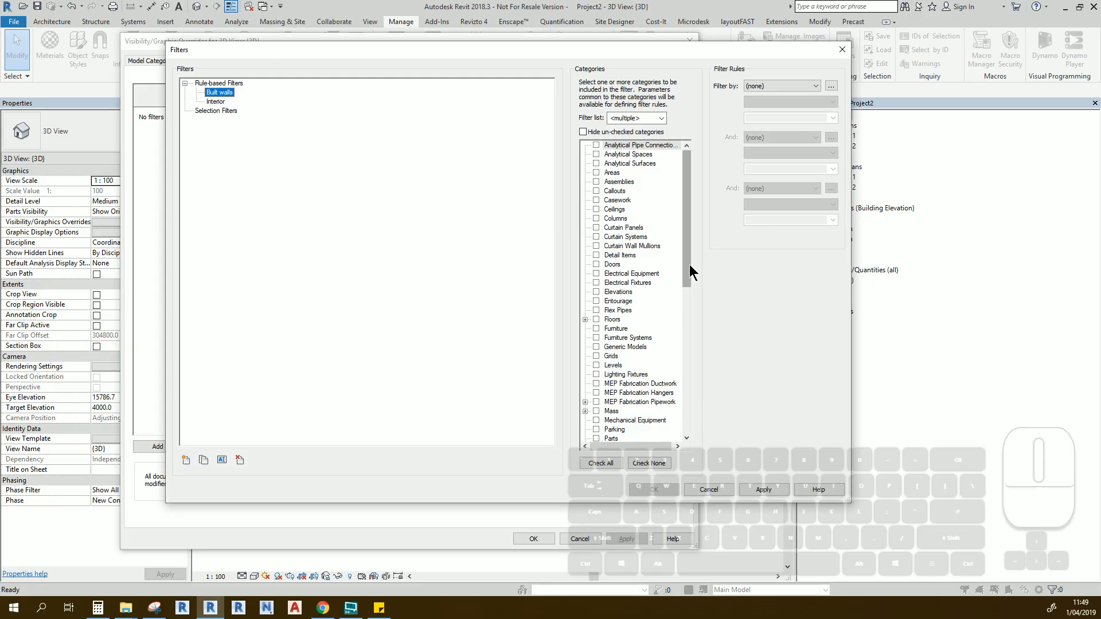
drag(690, 264, 677, 438)
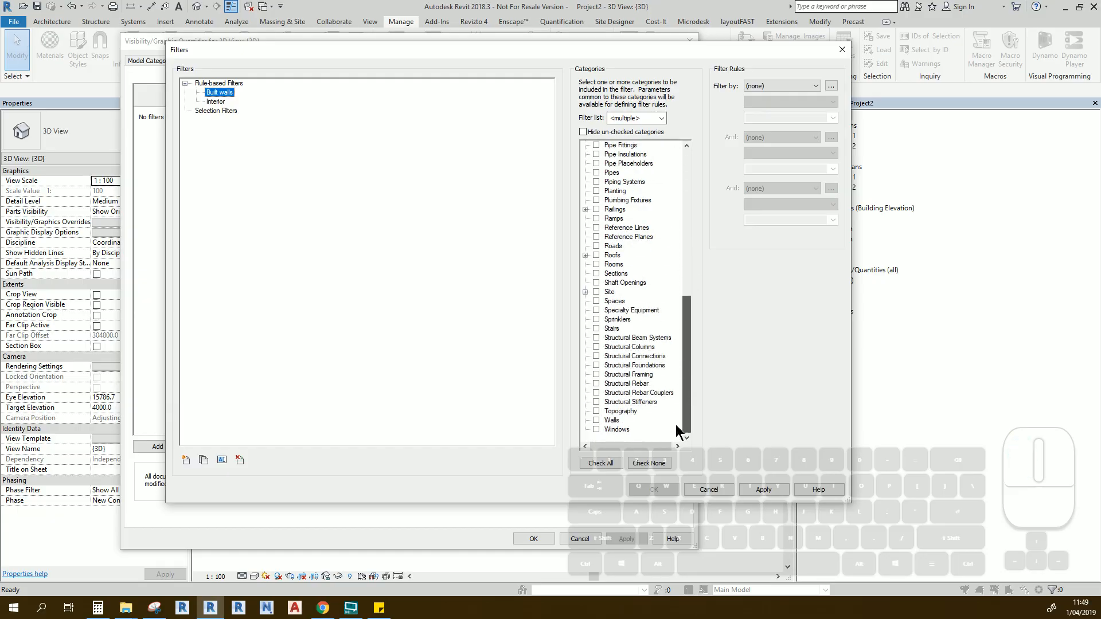
click(596, 421)
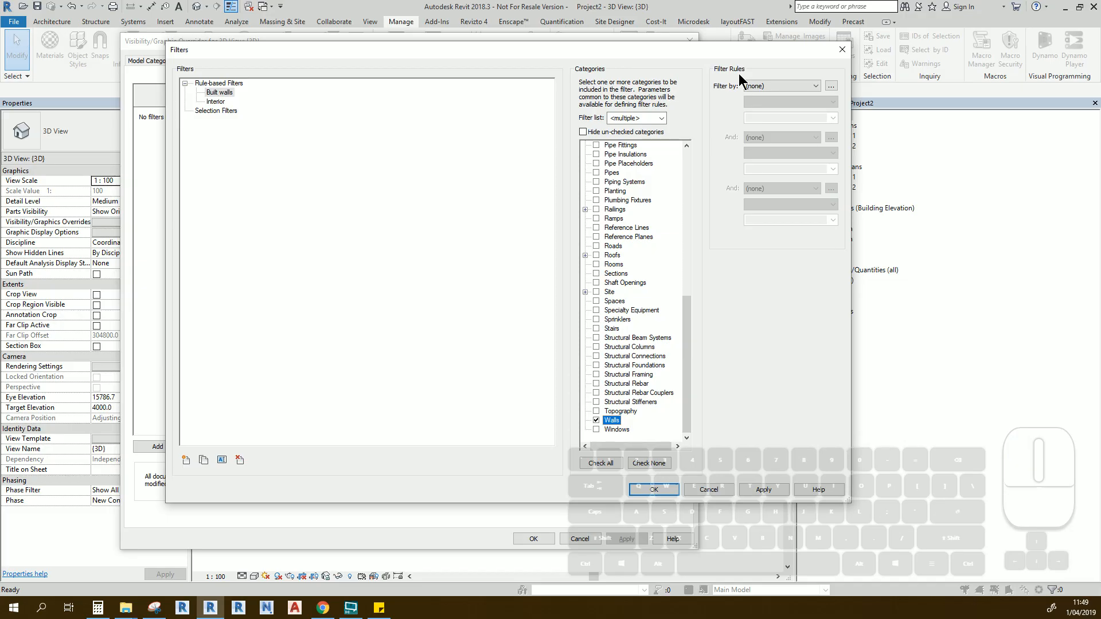
click(768, 88)
click(762, 260)
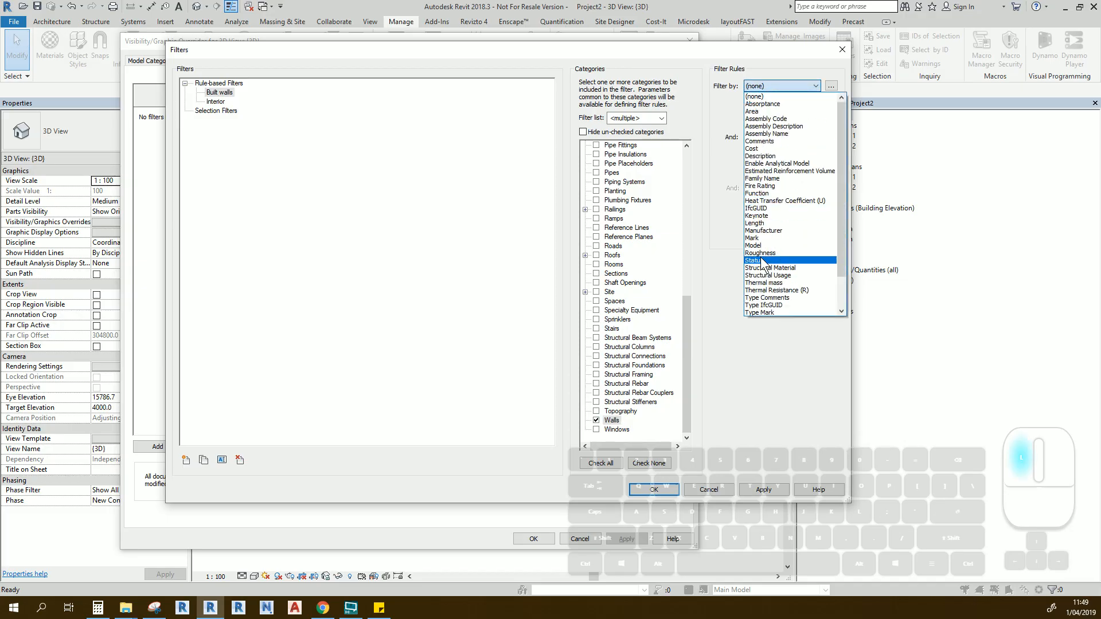
click(833, 119)
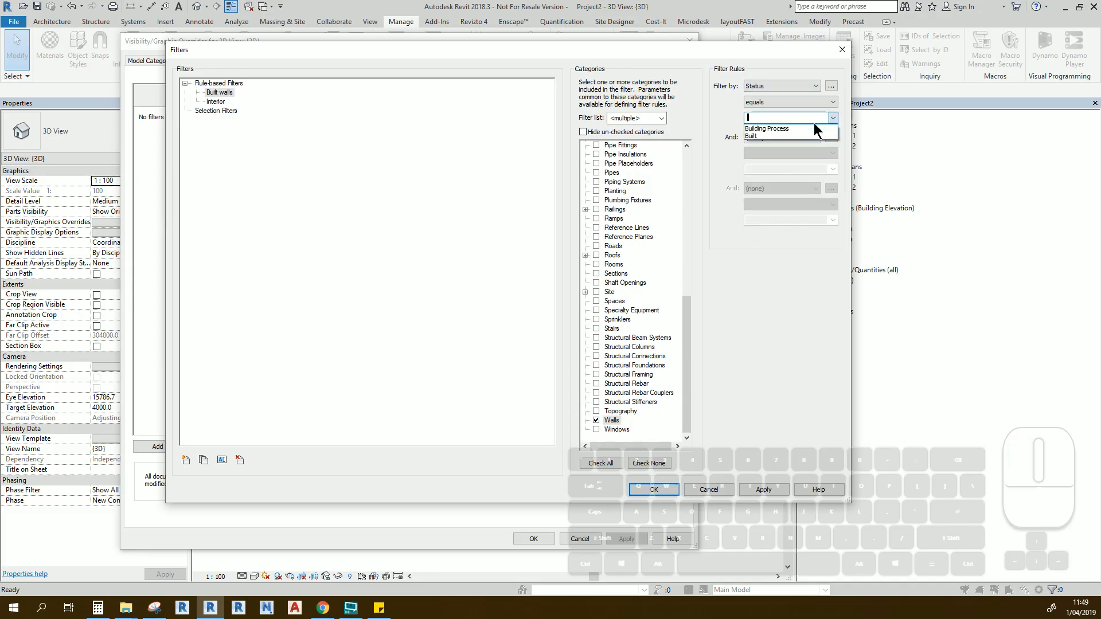
click(758, 136)
click(355, 216)
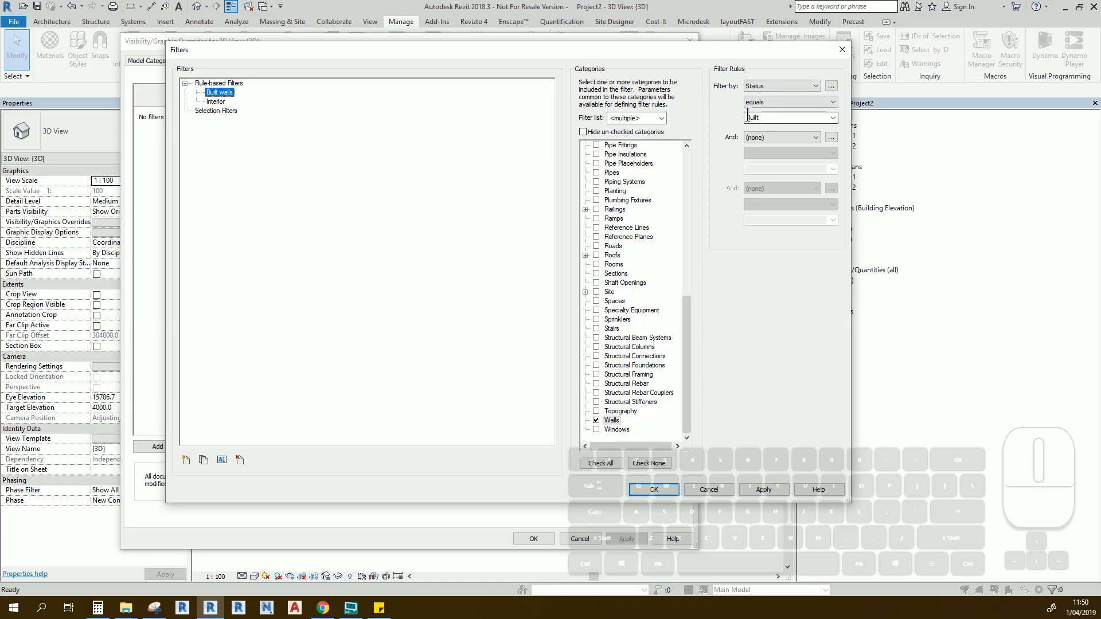
click(659, 491)
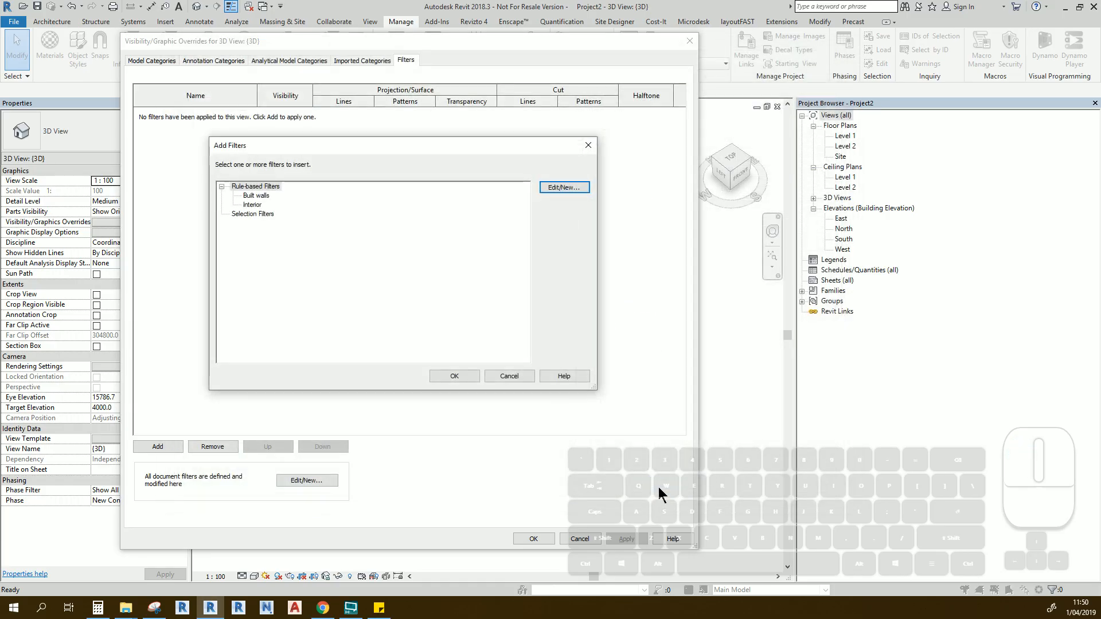
Step: Add the Built walls filter to the 3D view and override its projection line color with red
click(263, 197)
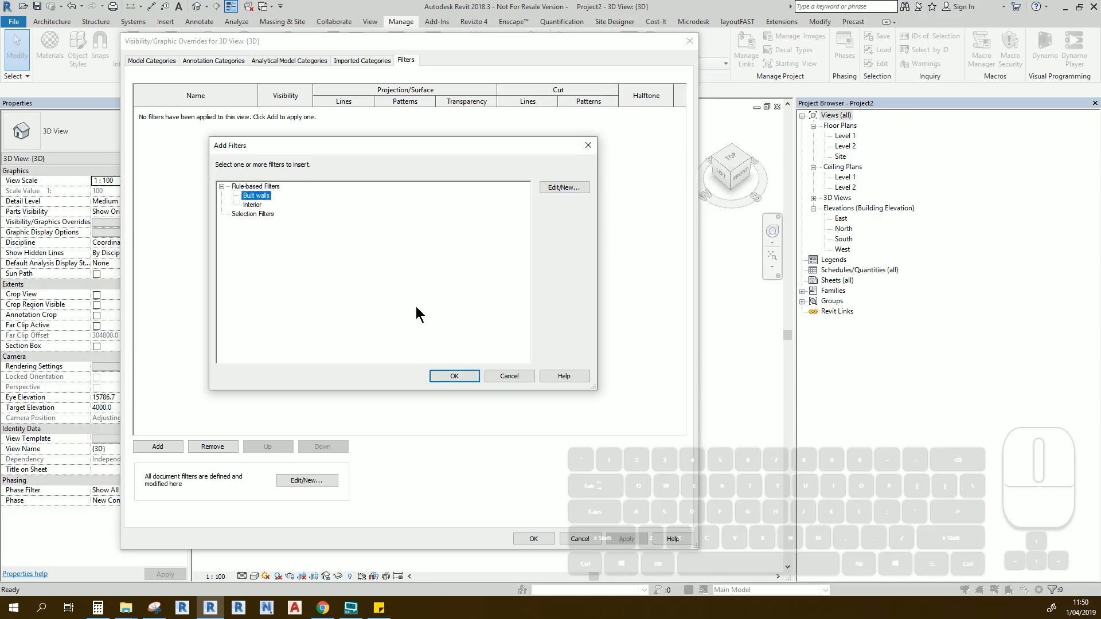
click(454, 377)
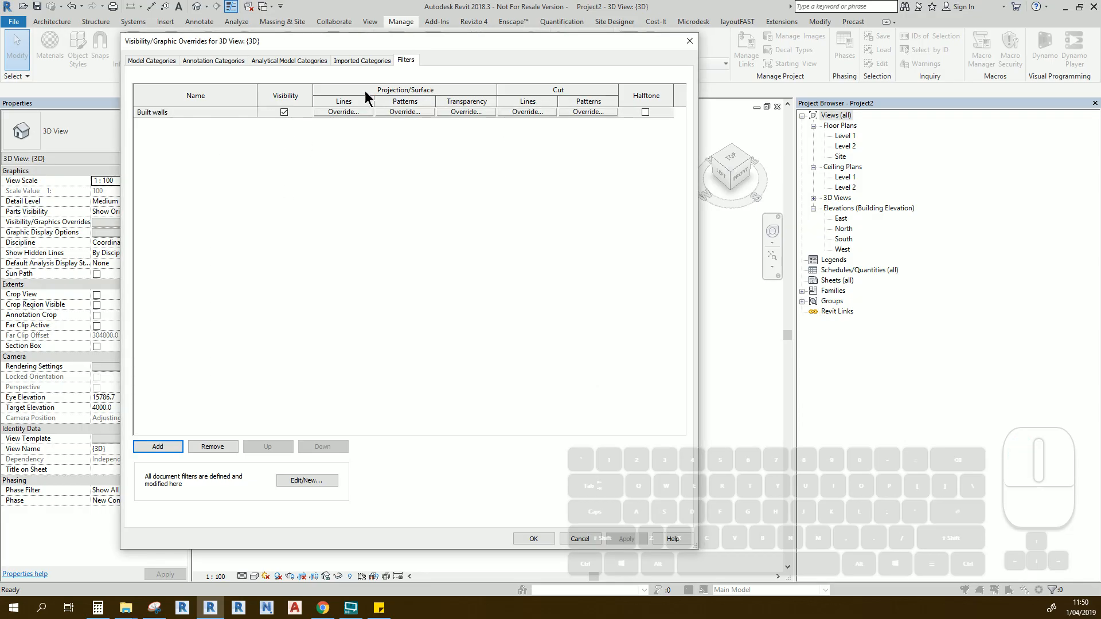
click(348, 110)
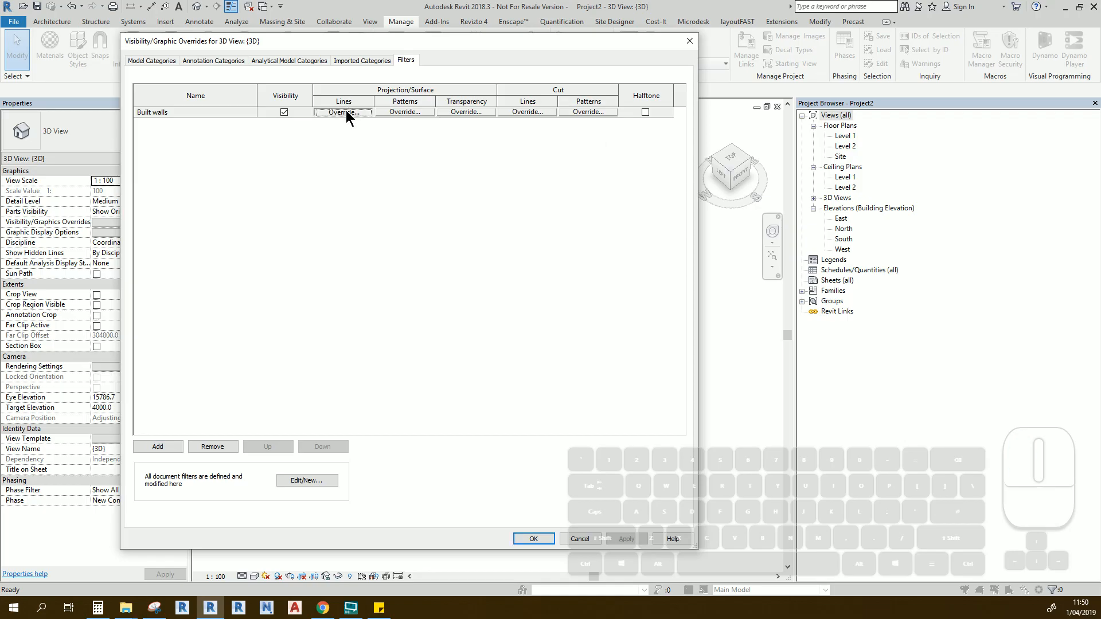
click(345, 213)
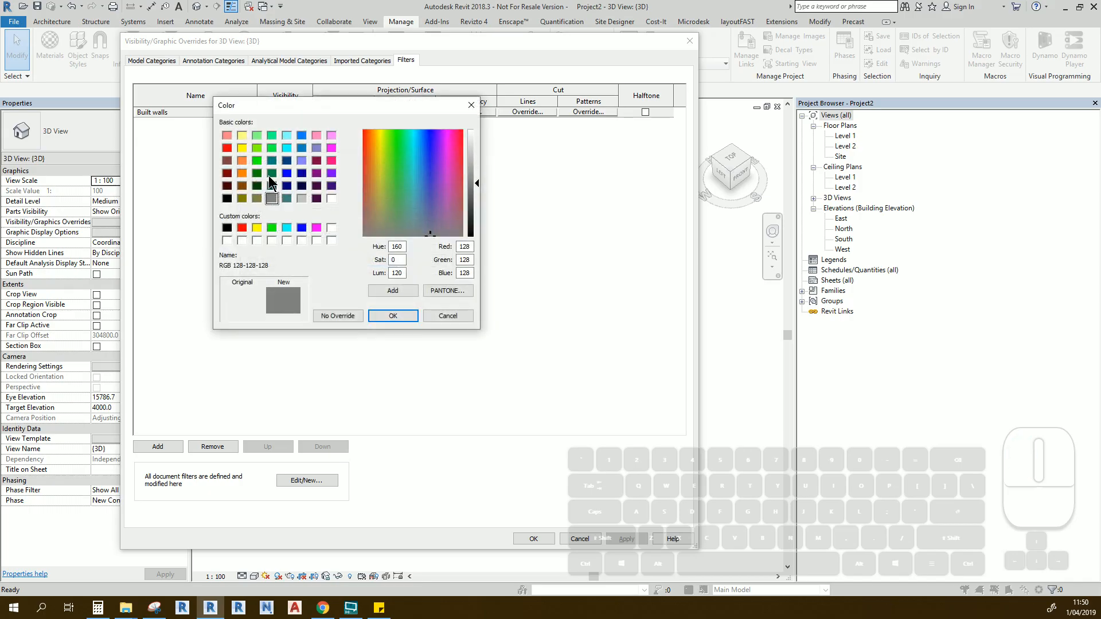
click(227, 148)
click(393, 316)
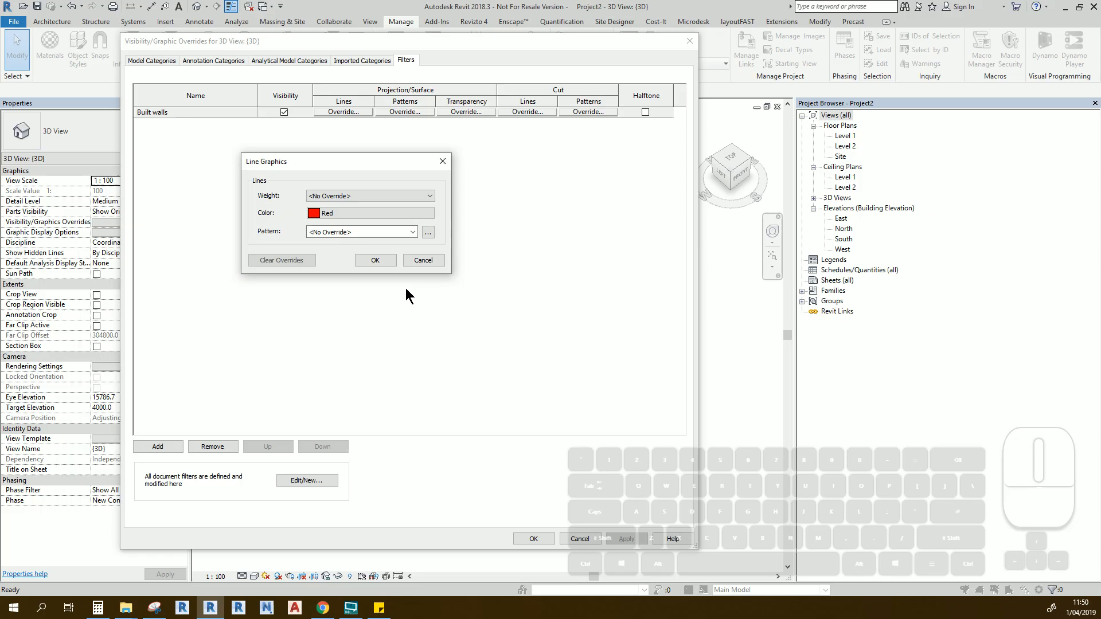
click(376, 258)
Step: Override the Built walls surface pattern with color RGB 255-128-128 and the second, denser Diagonal down pattern
click(407, 110)
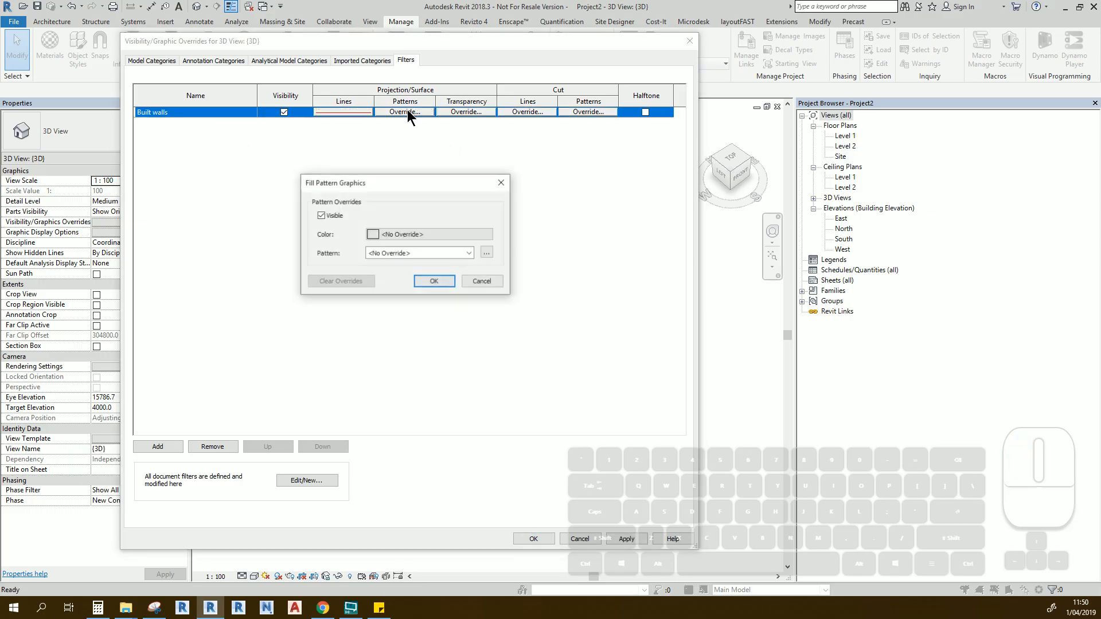
click(395, 234)
click(286, 156)
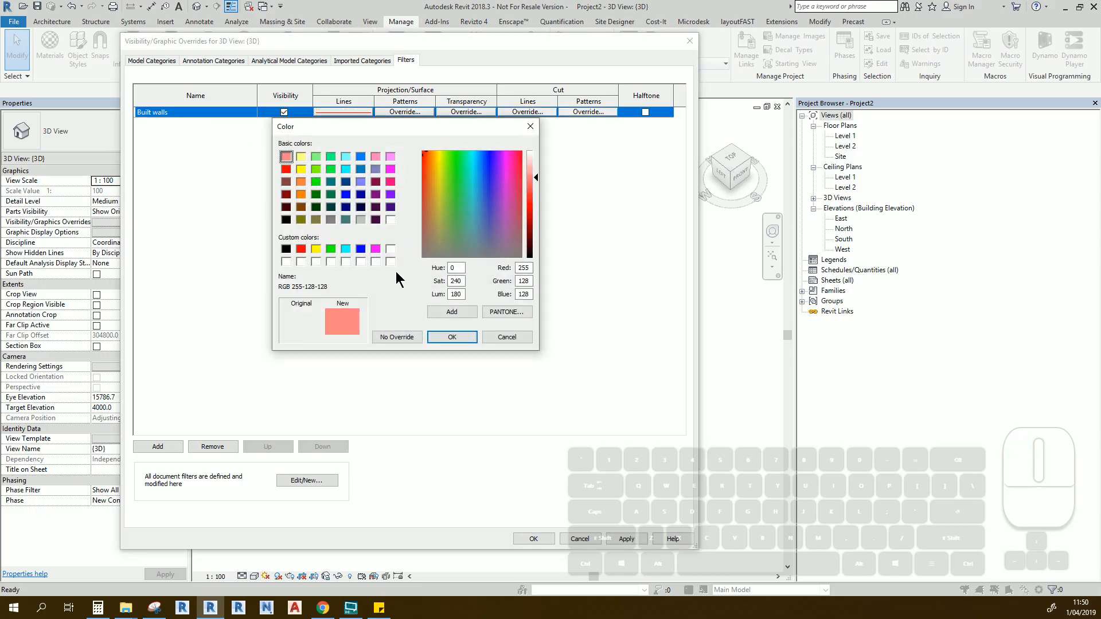
click(443, 332)
click(407, 253)
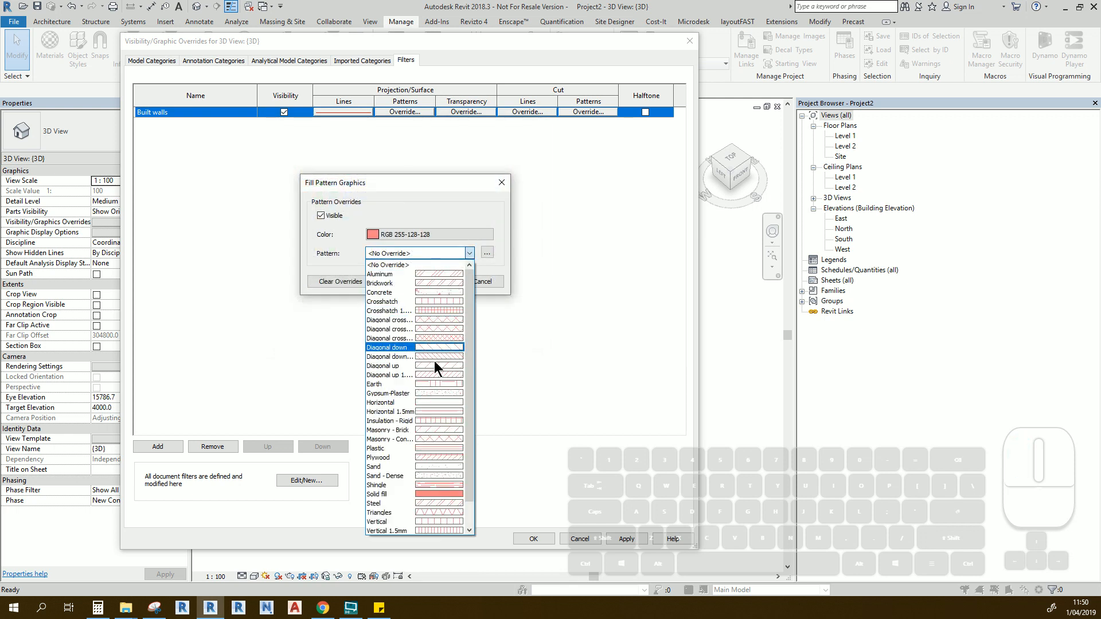
click(430, 358)
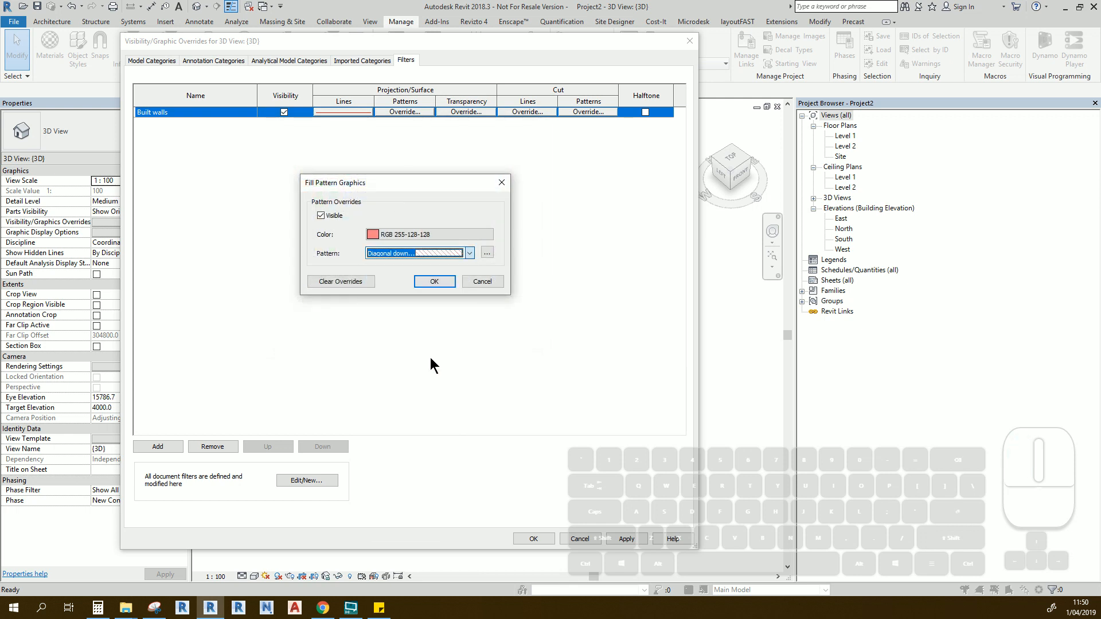
click(434, 281)
Step: Set the Built walls surface transparency to 60% in the 3D view and check the long back wall's Status
click(466, 111)
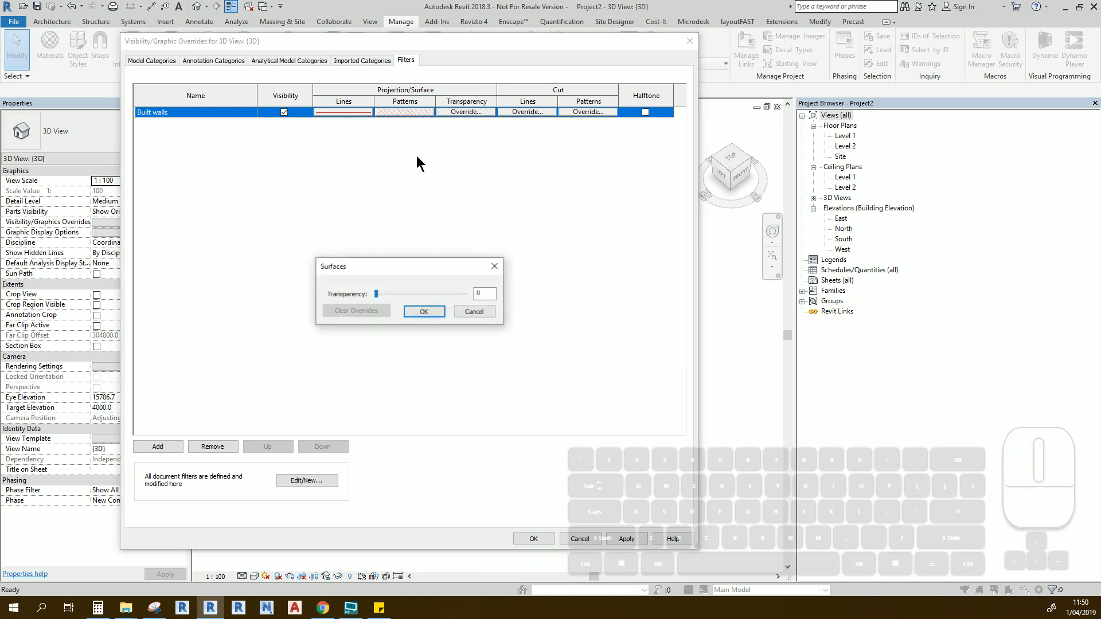
drag(377, 294, 428, 294)
click(424, 311)
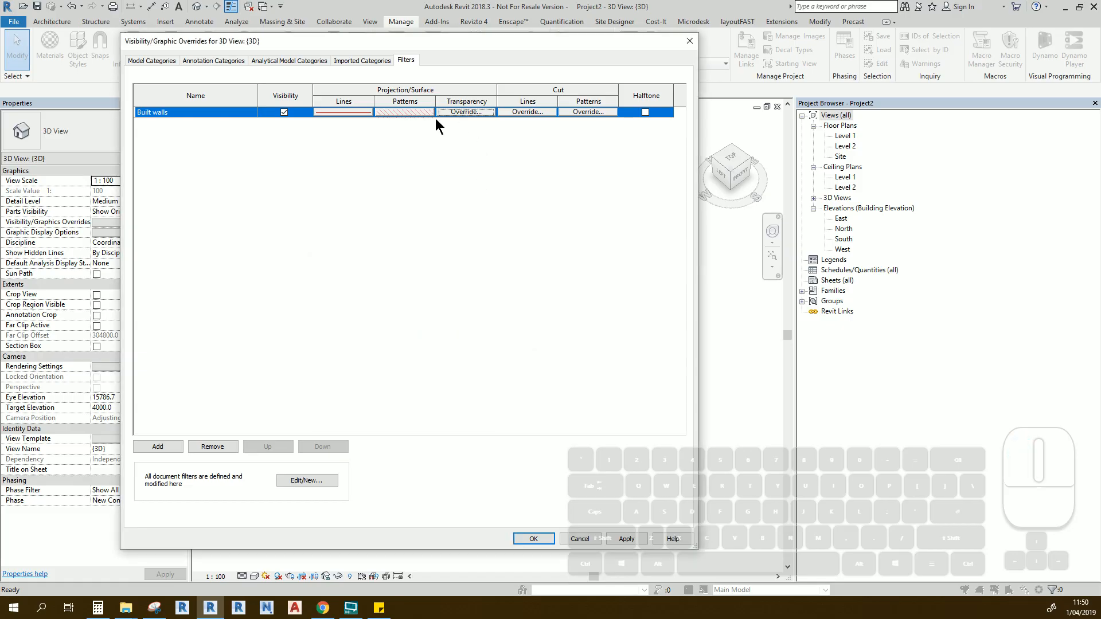
click(533, 539)
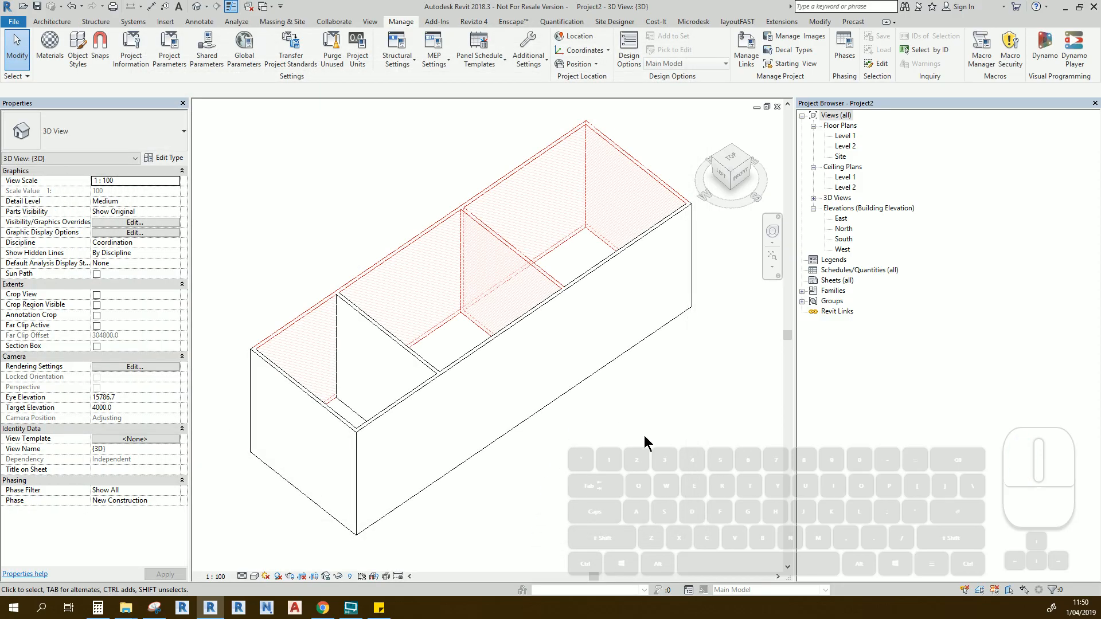
click(415, 243)
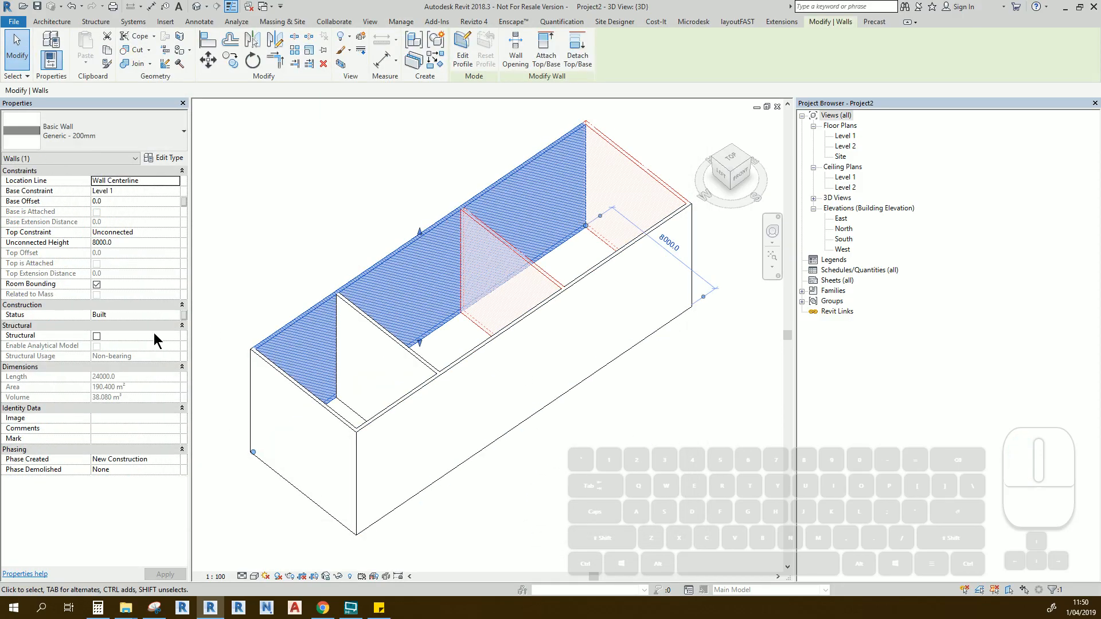
click(381, 175)
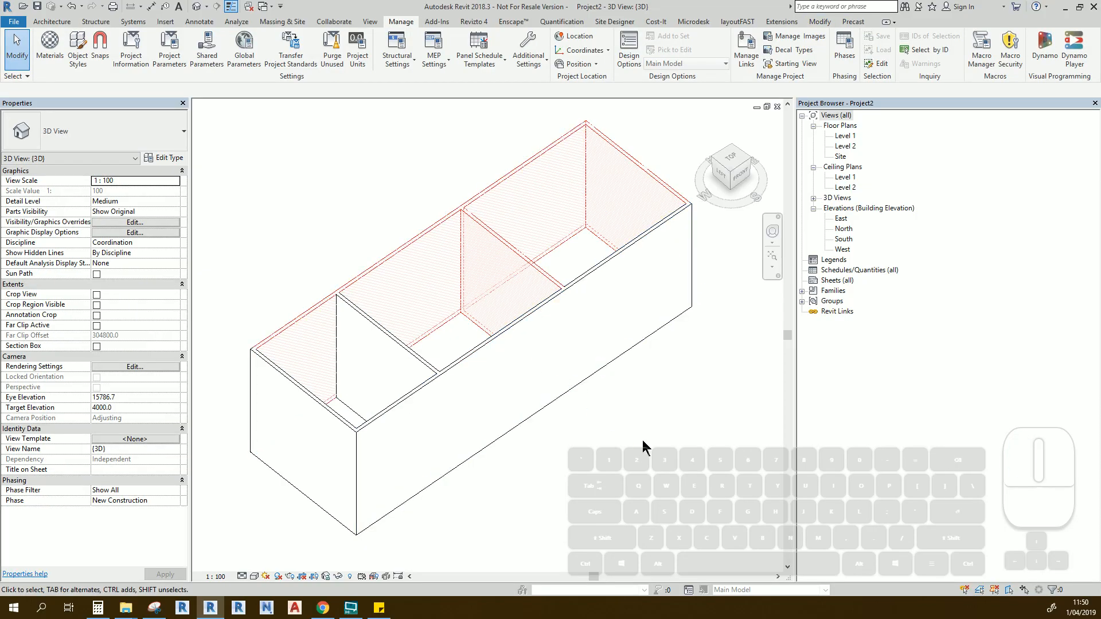
Step: Duplicate the Built walls filter from the 3D view's Visibility/Graphic Overrides and rename the copy Building Process wall
key(v)
key(v)
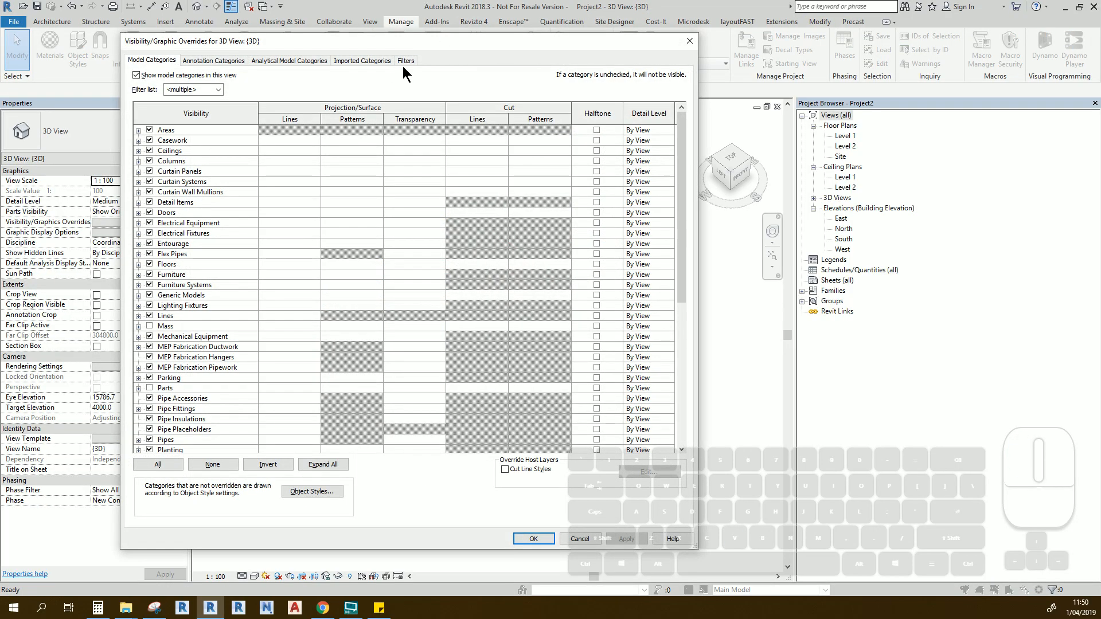
click(405, 61)
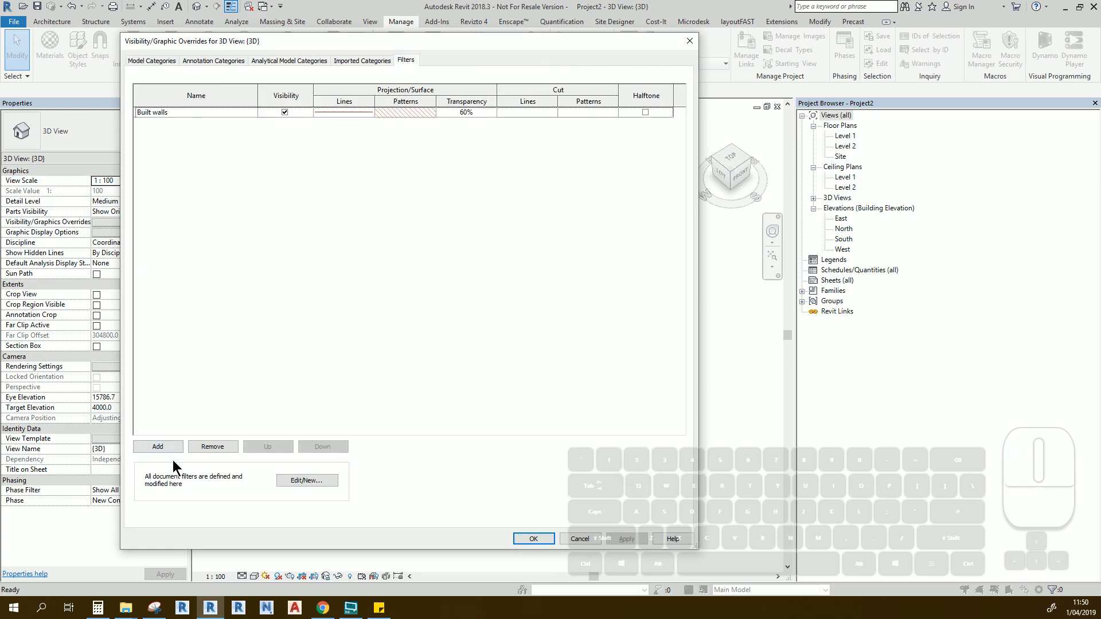
click(159, 447)
click(561, 188)
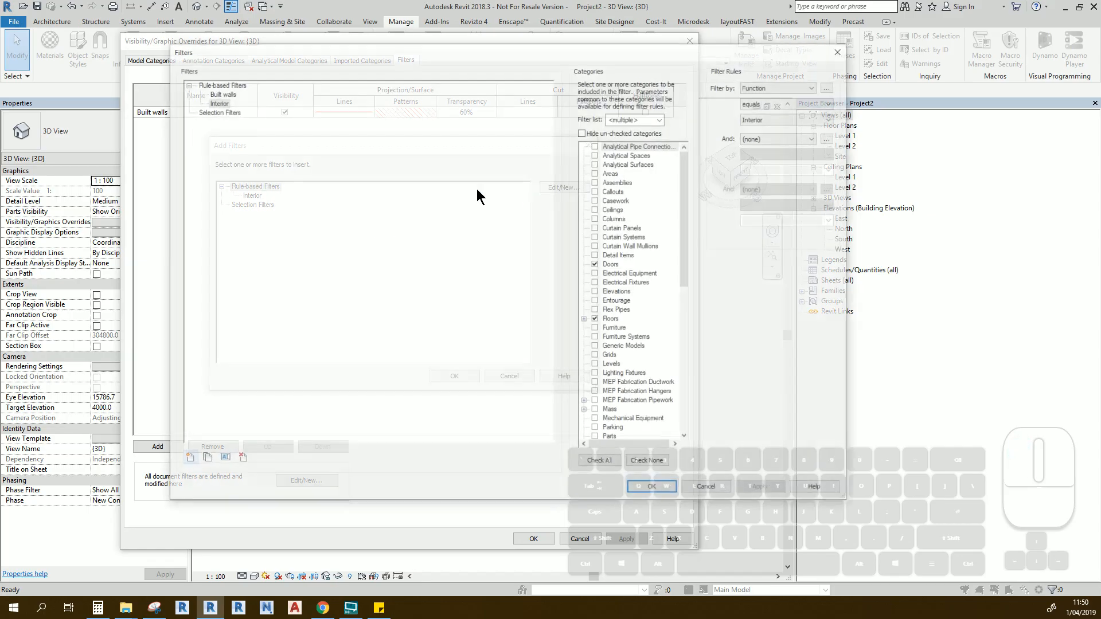
click(224, 93)
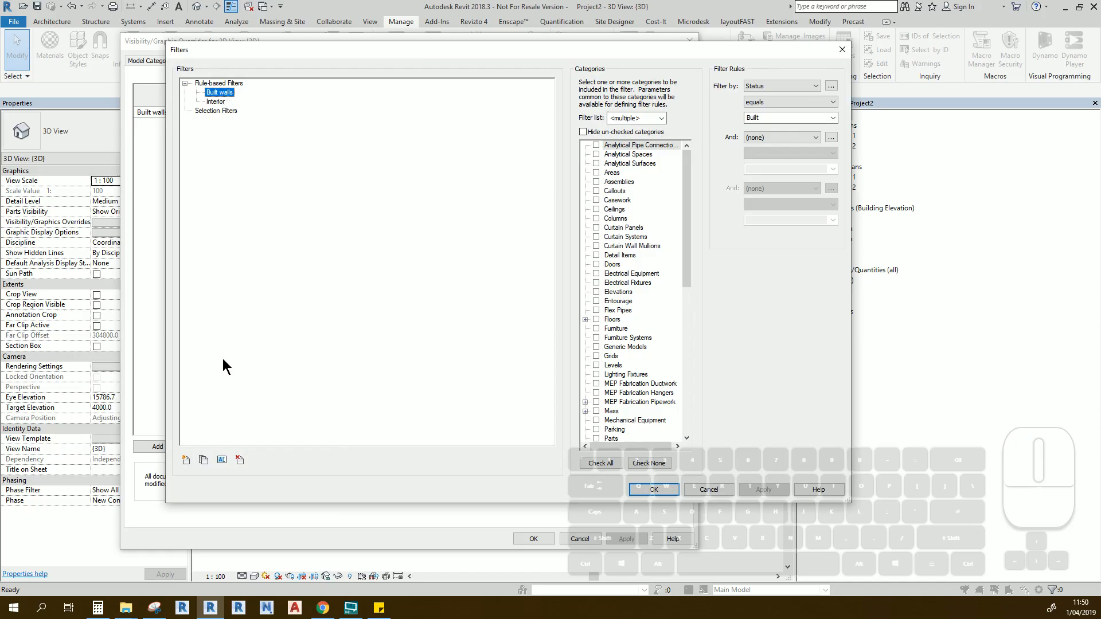
click(205, 461)
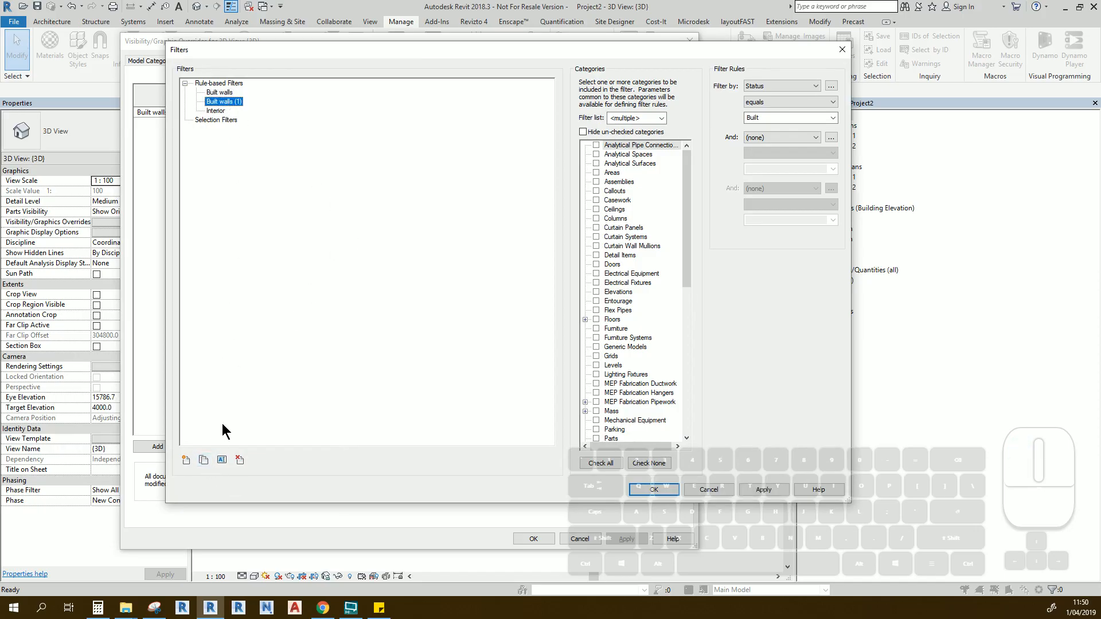
click(222, 460)
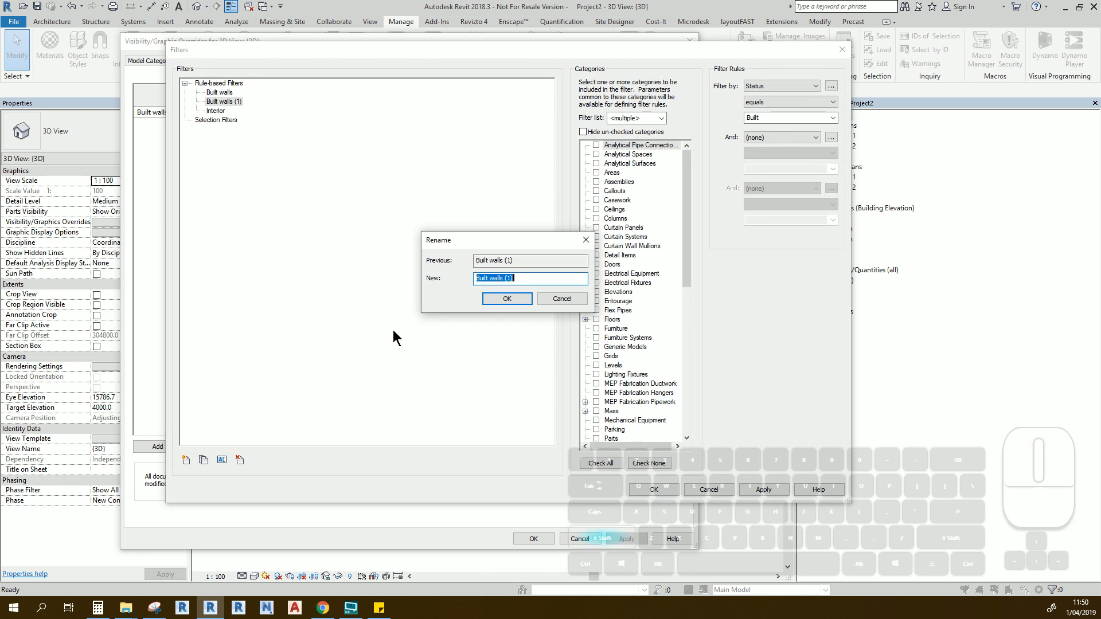
text(Bu)
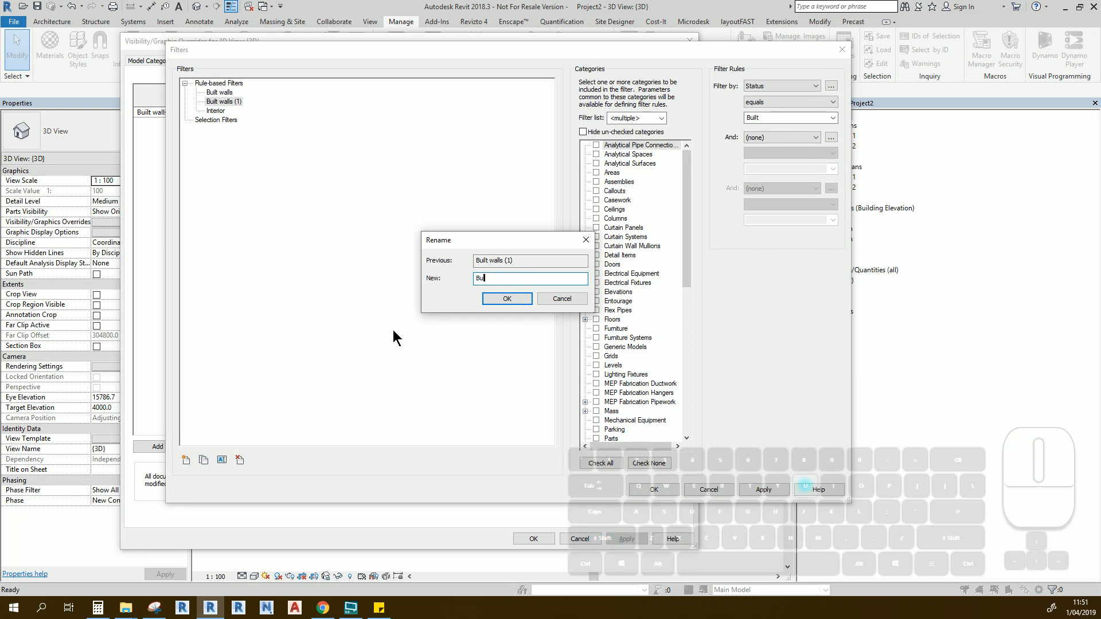
text(ilding Process wall)
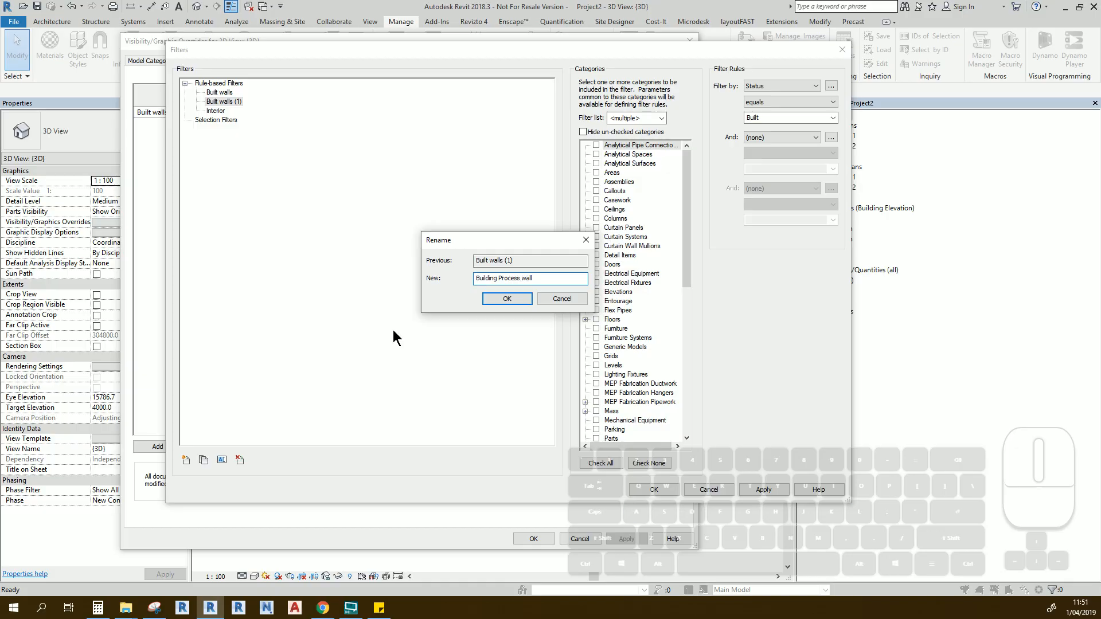
click(508, 299)
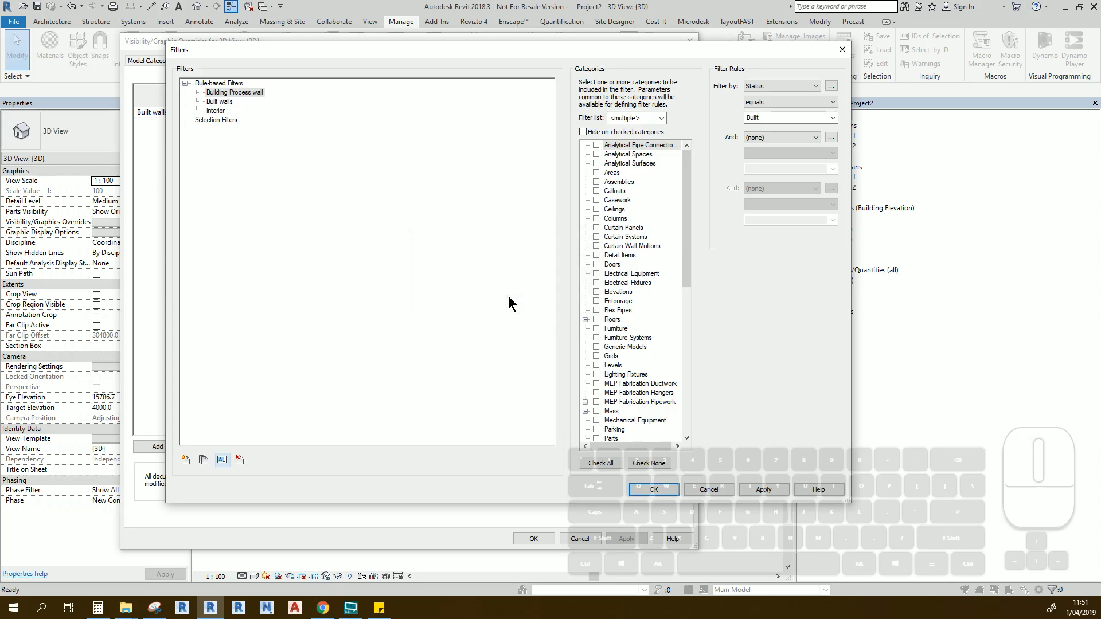
Step: Set the Building Process wall filter's rule to Status equals Building Process and add the filter to the 3D view
click(833, 118)
click(803, 126)
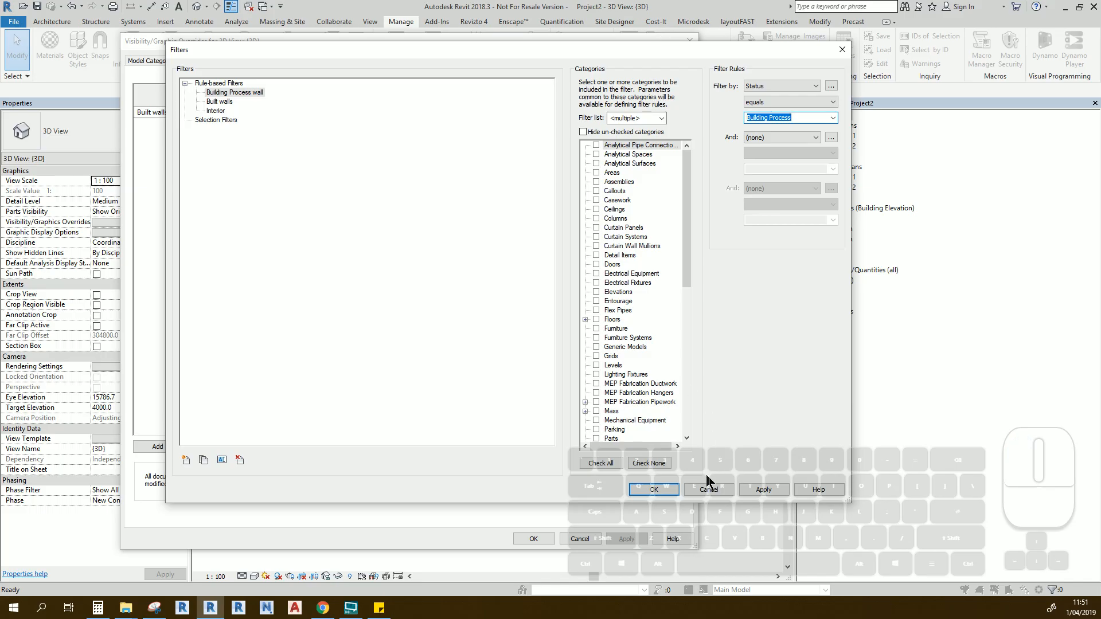
click(670, 489)
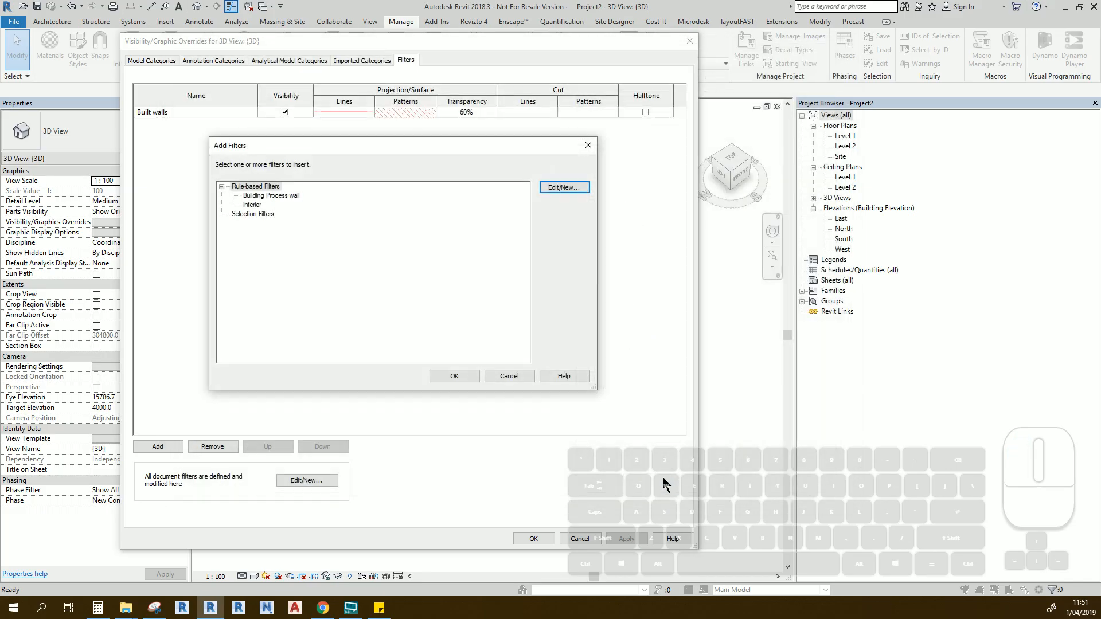
click(278, 196)
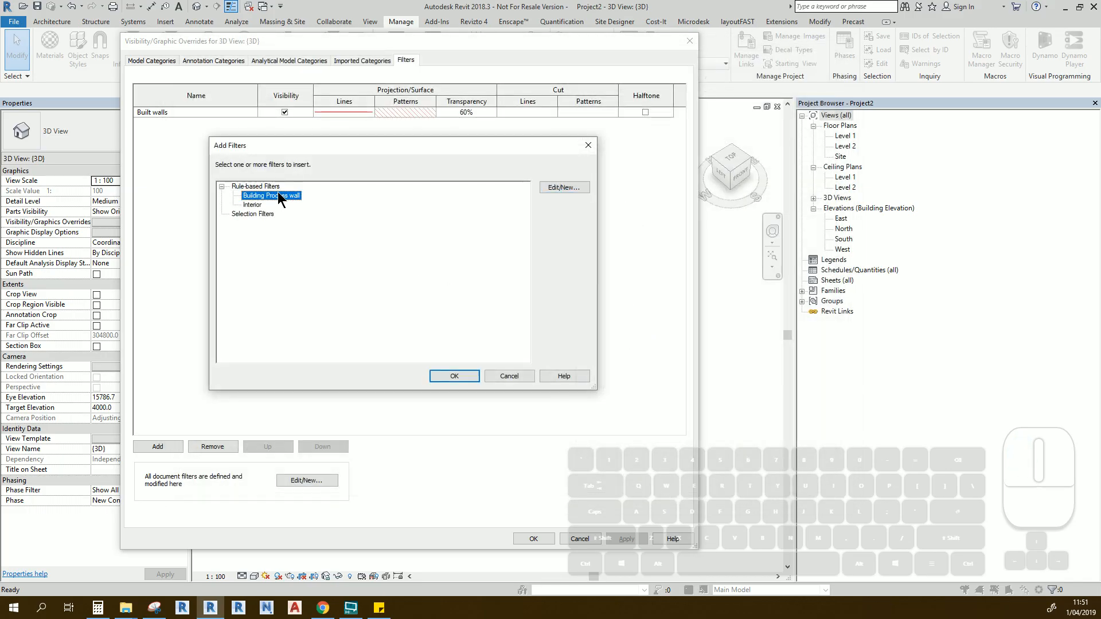
click(455, 376)
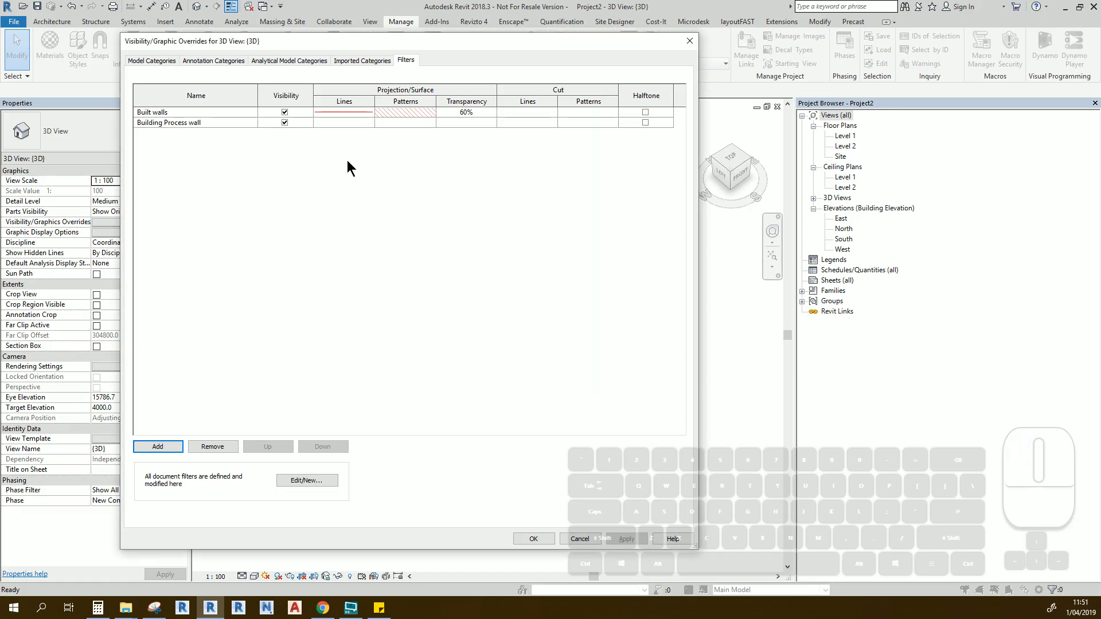
Step: Override the Building Process wall filter's projection line color with Green
click(350, 125)
click(346, 122)
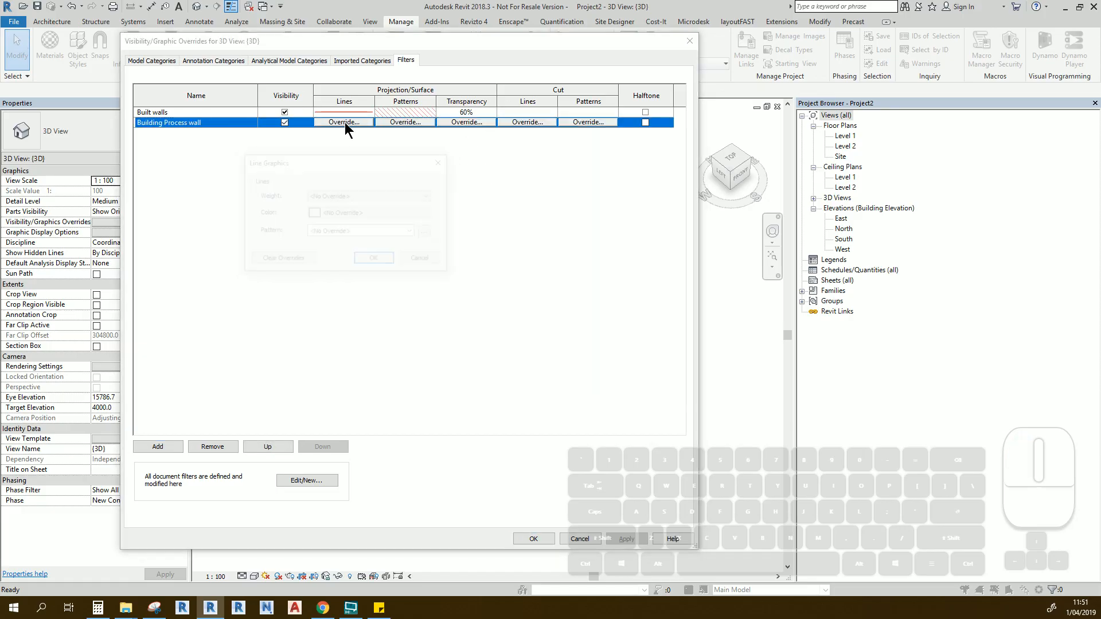
click(328, 217)
click(272, 136)
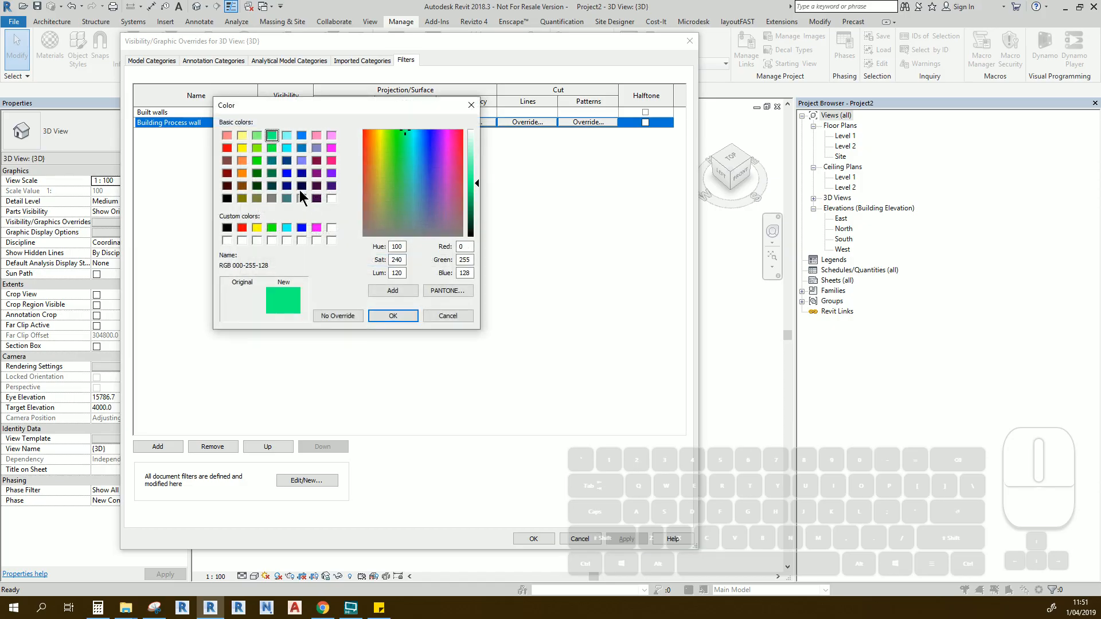
click(256, 160)
click(393, 316)
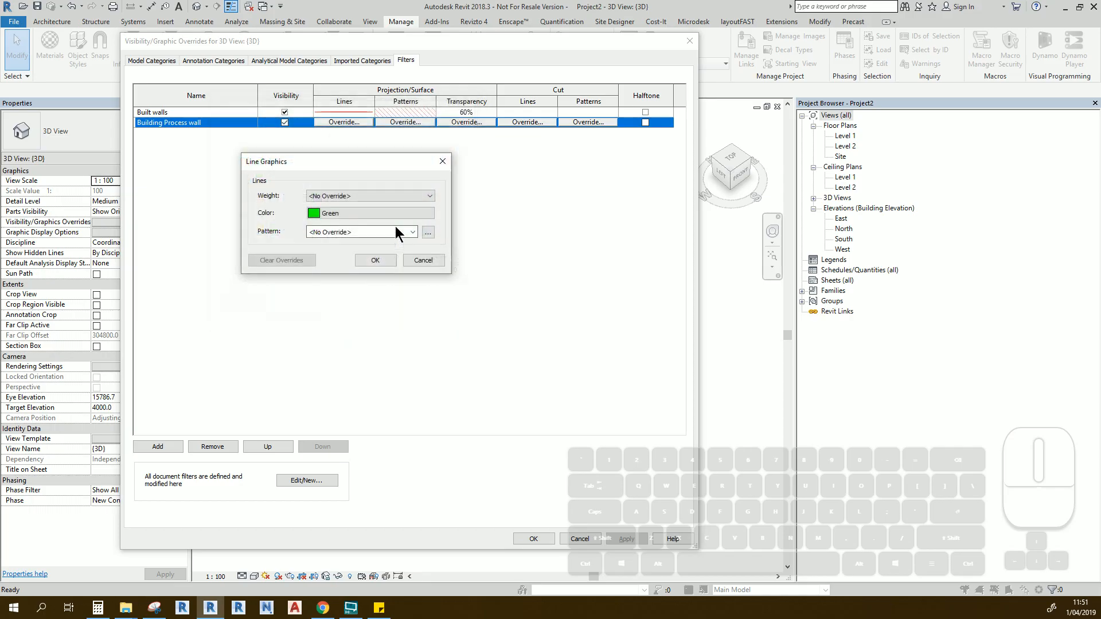
click(374, 262)
Step: Override the Building Process wall surface pattern with color RGB 128-255-128 and the second, denser Diagonal up pattern, and apply the overrides
click(405, 122)
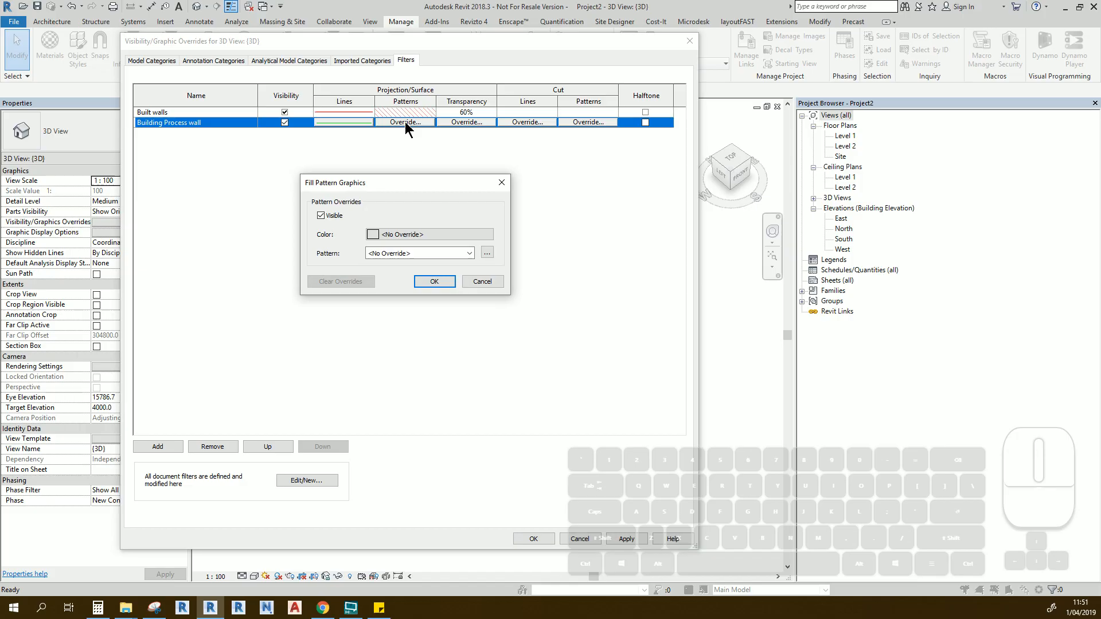
click(400, 235)
click(316, 157)
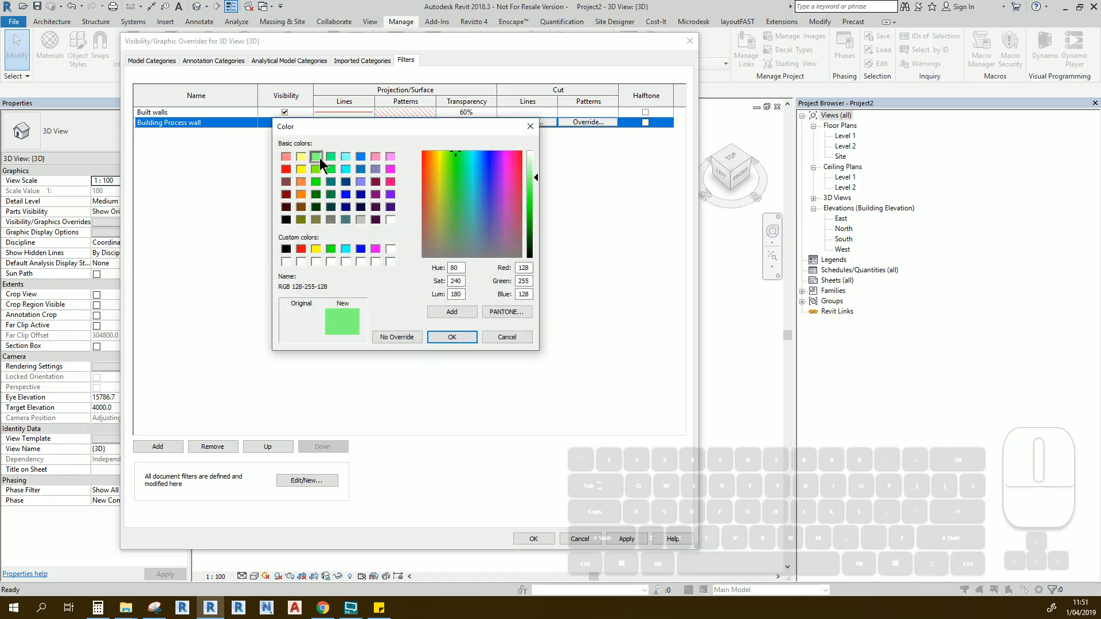
click(452, 337)
click(407, 254)
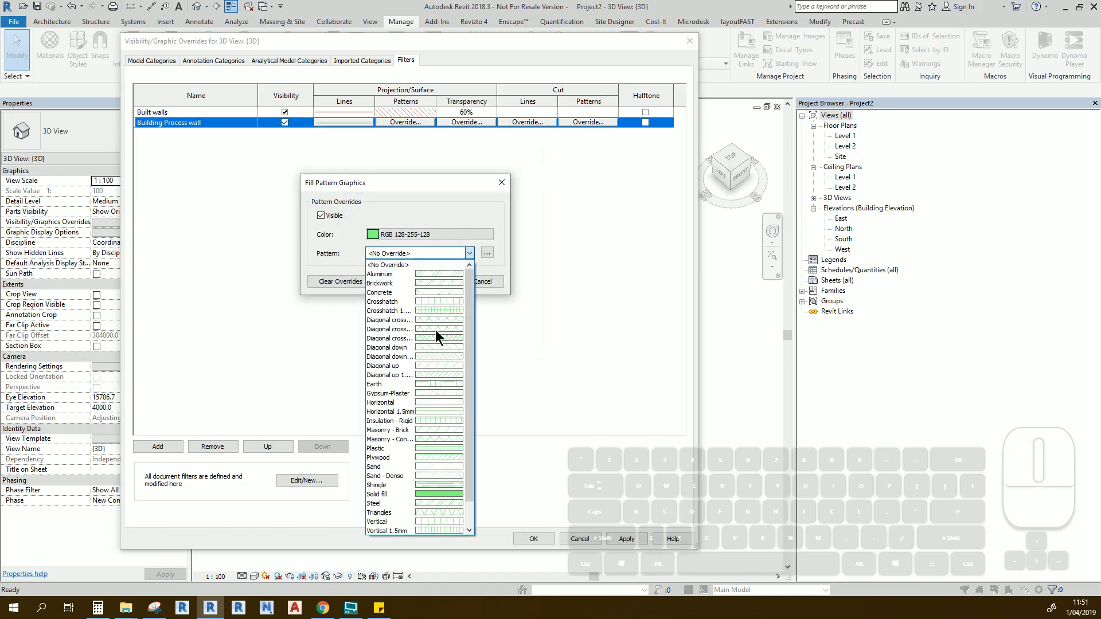
click(434, 375)
click(433, 281)
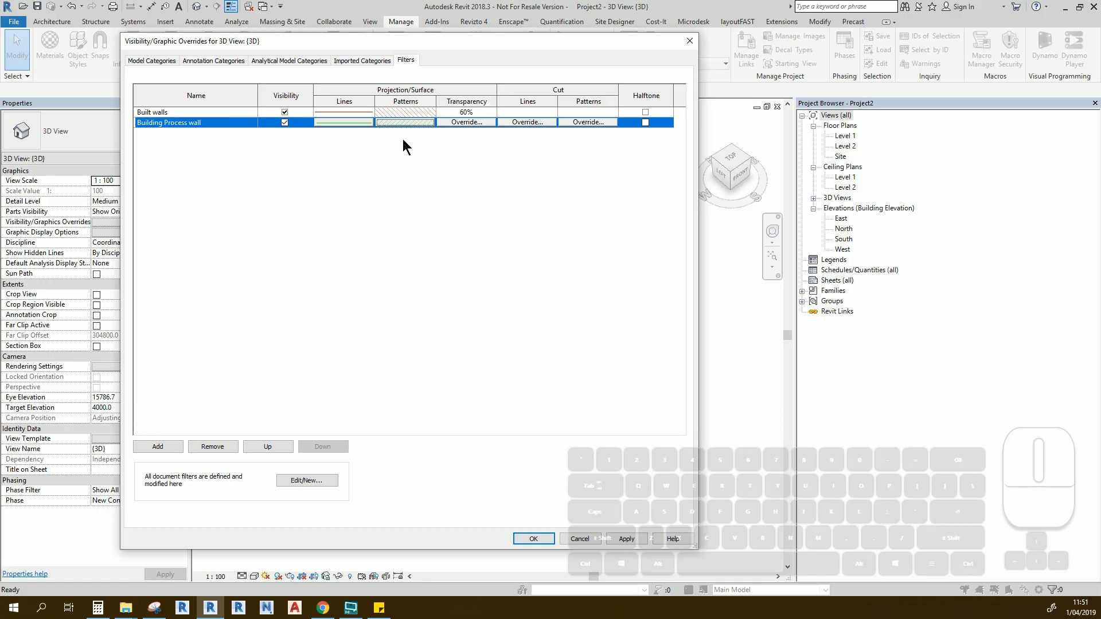
click(533, 539)
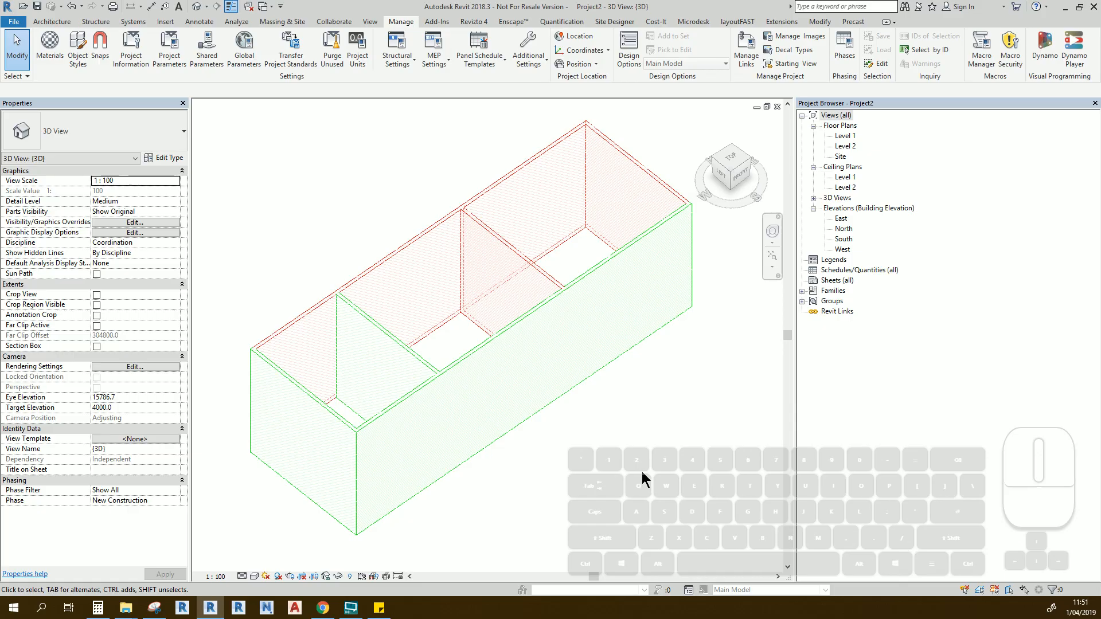
Step: Draw two connected perpendicular Generic - 200mm walls, about 5400 mm and 6800 mm long, in front of the long green wall
scroll(641, 470, down, 2)
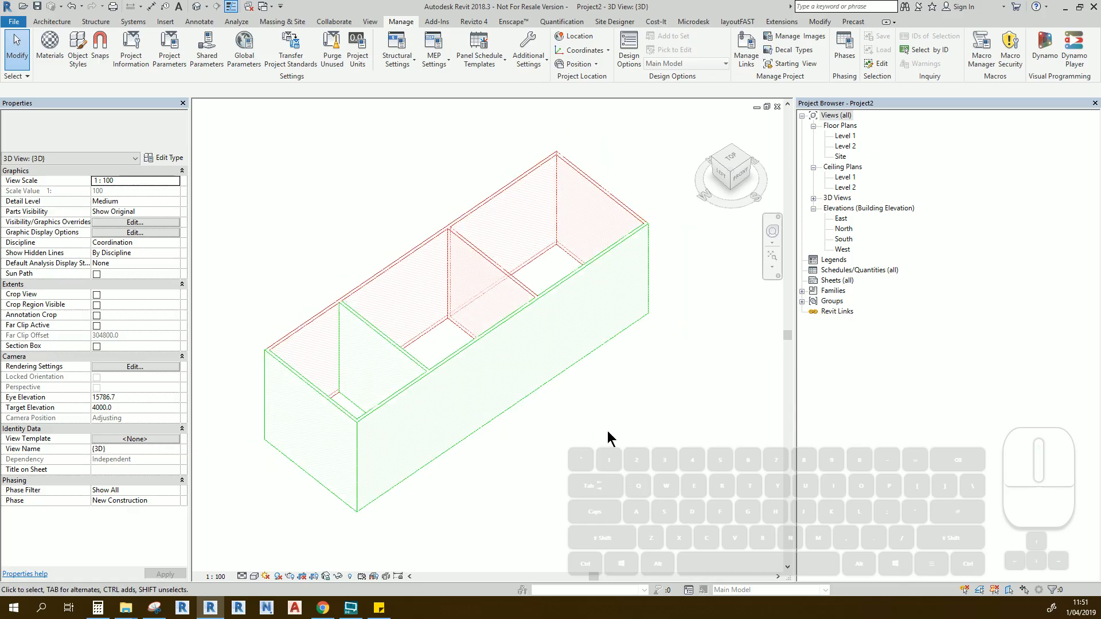
key(w)
key(a)
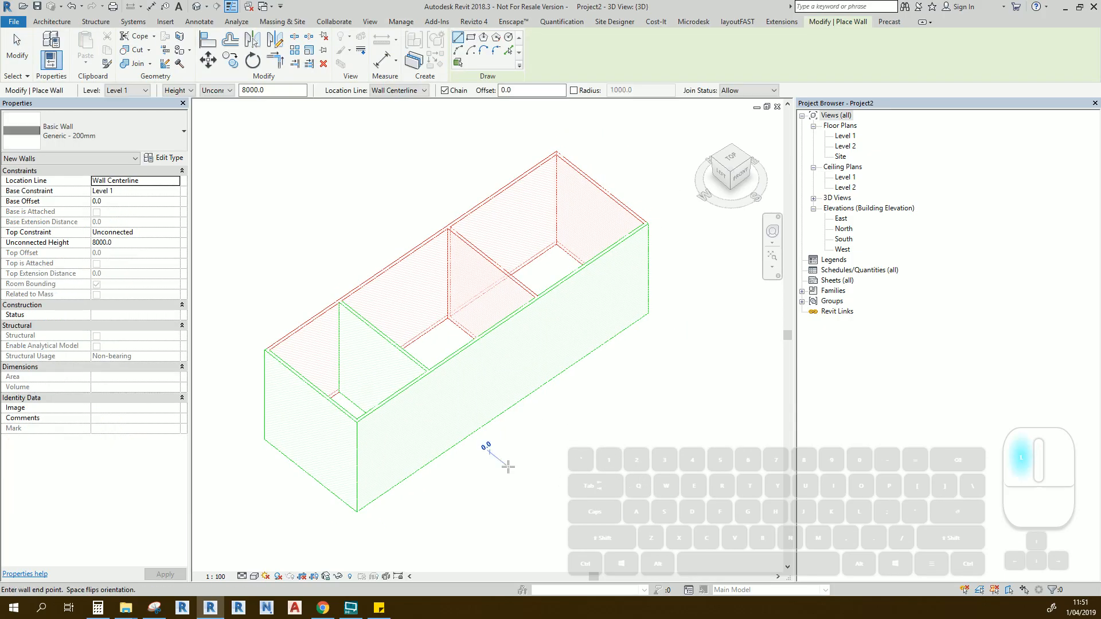
click(507, 466)
click(572, 422)
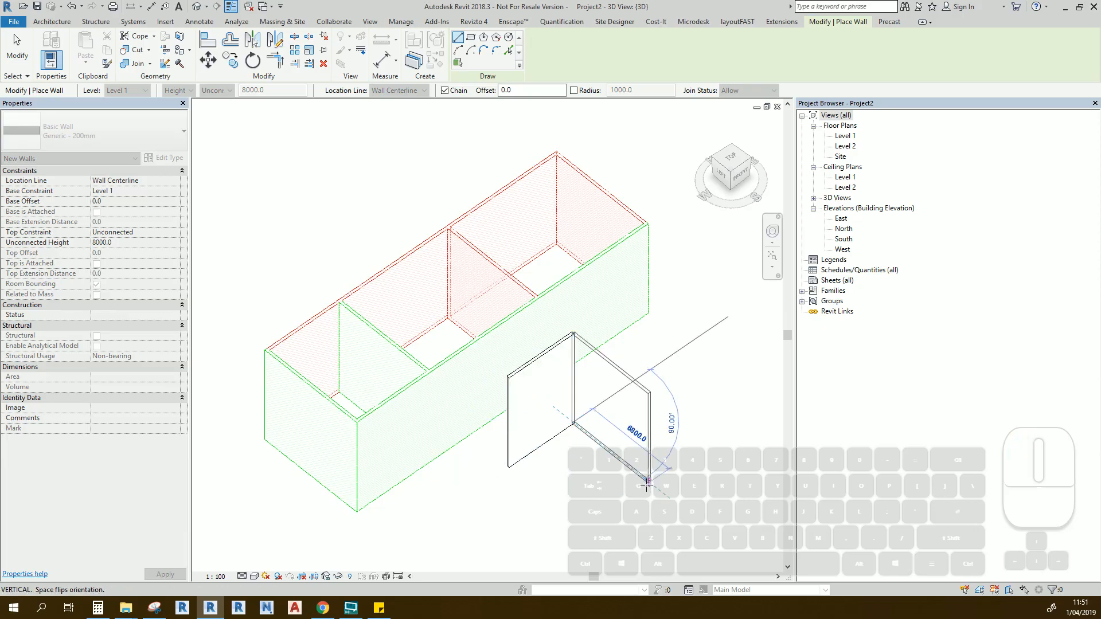
click(650, 481)
key(Escape)
key(Escape)
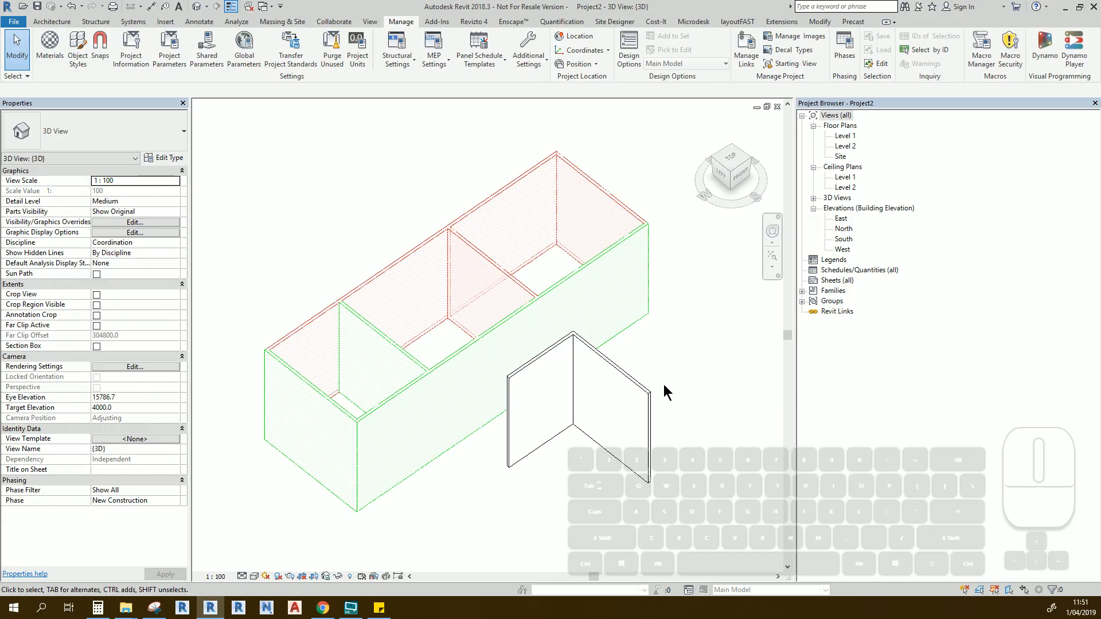
Step: Set the Status of the new 6800 mm wall to Built
click(647, 392)
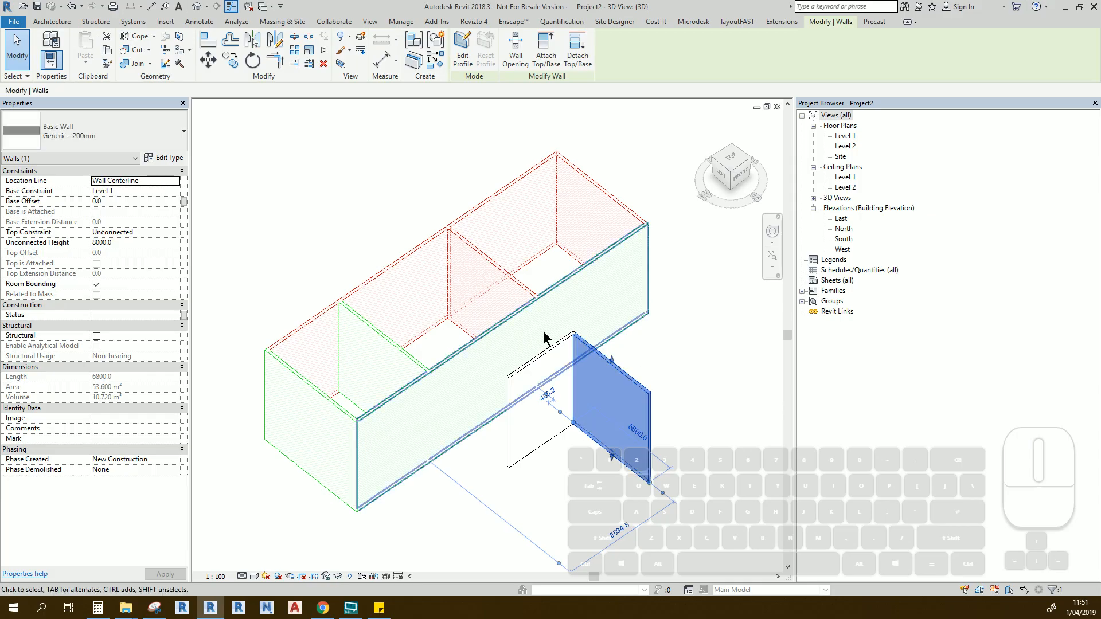
click(106, 316)
text(Built)
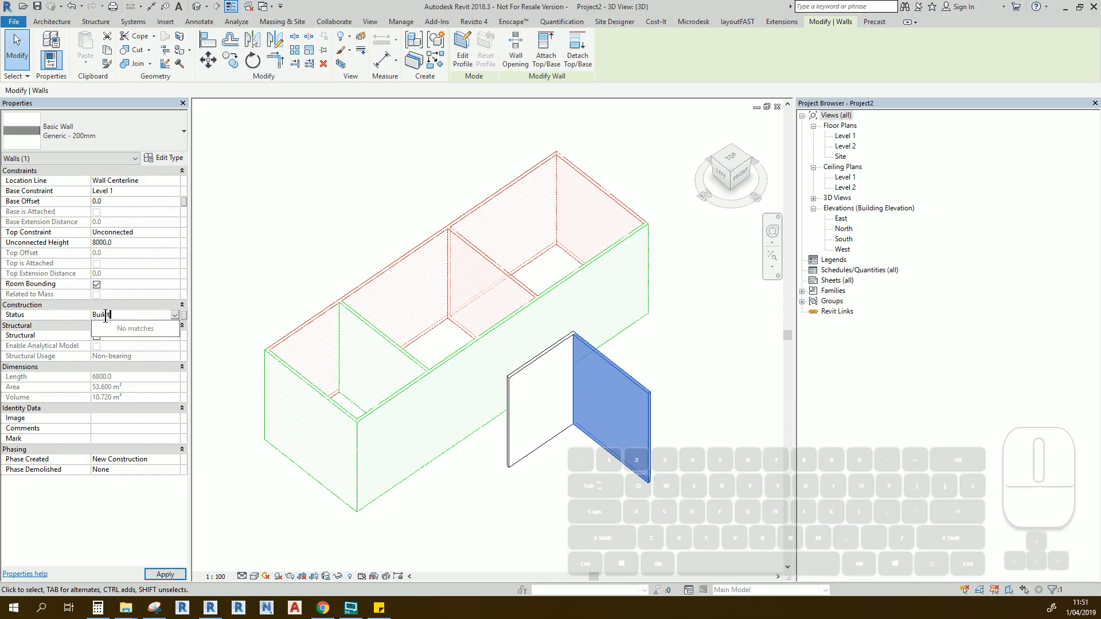
key(BackSpace)
key(BackSpace)
text(lt)
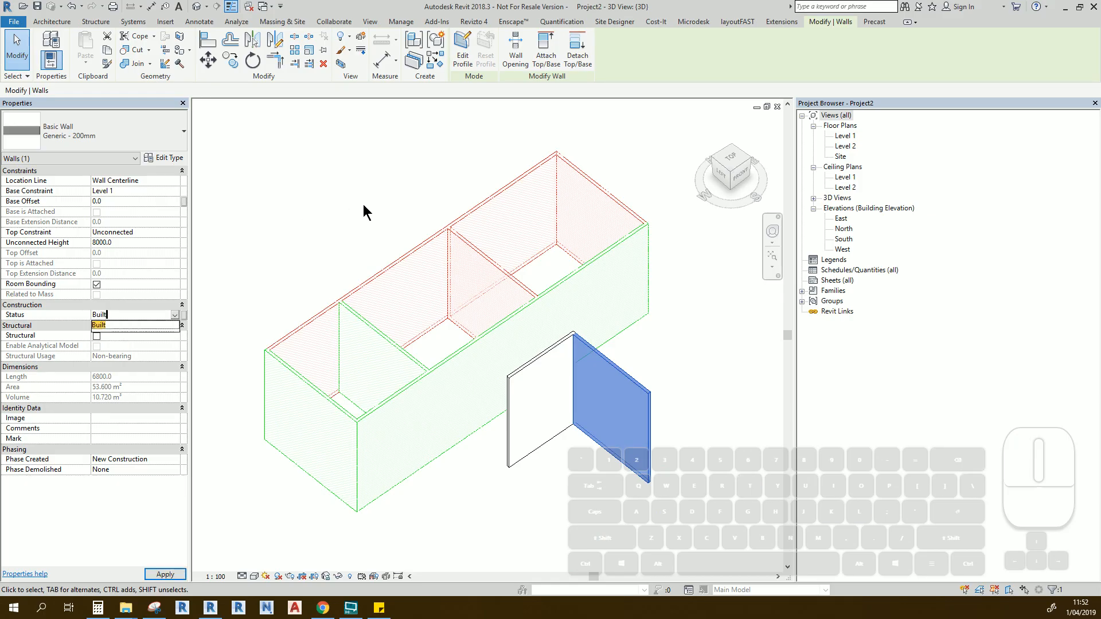
key(Return)
click(687, 366)
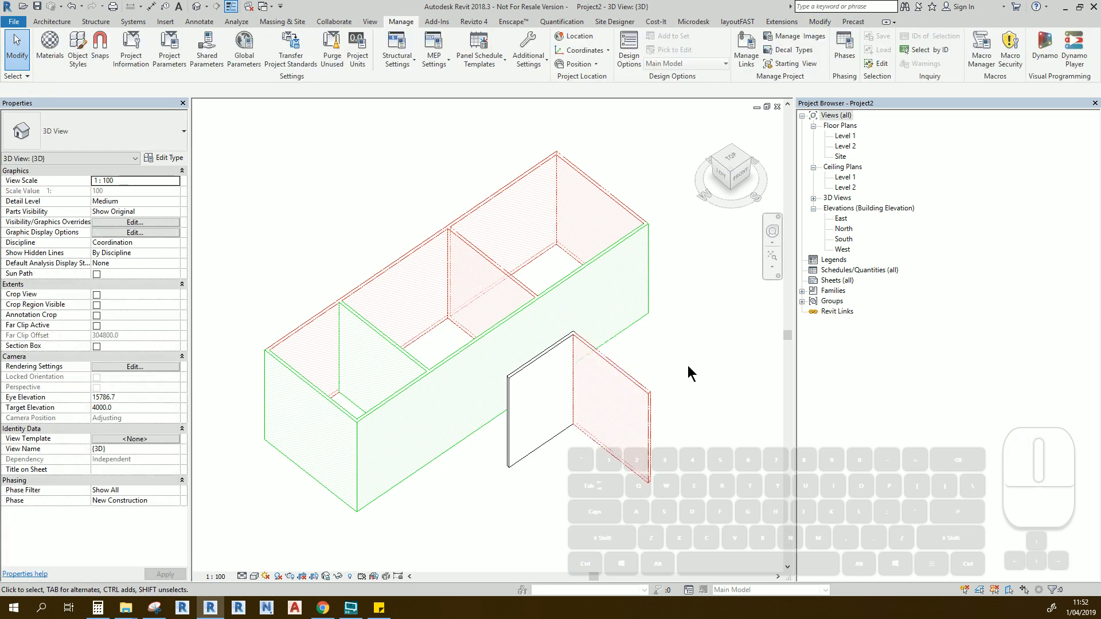
Step: Set the Status of the new 5400 mm wall to Building Process
click(560, 404)
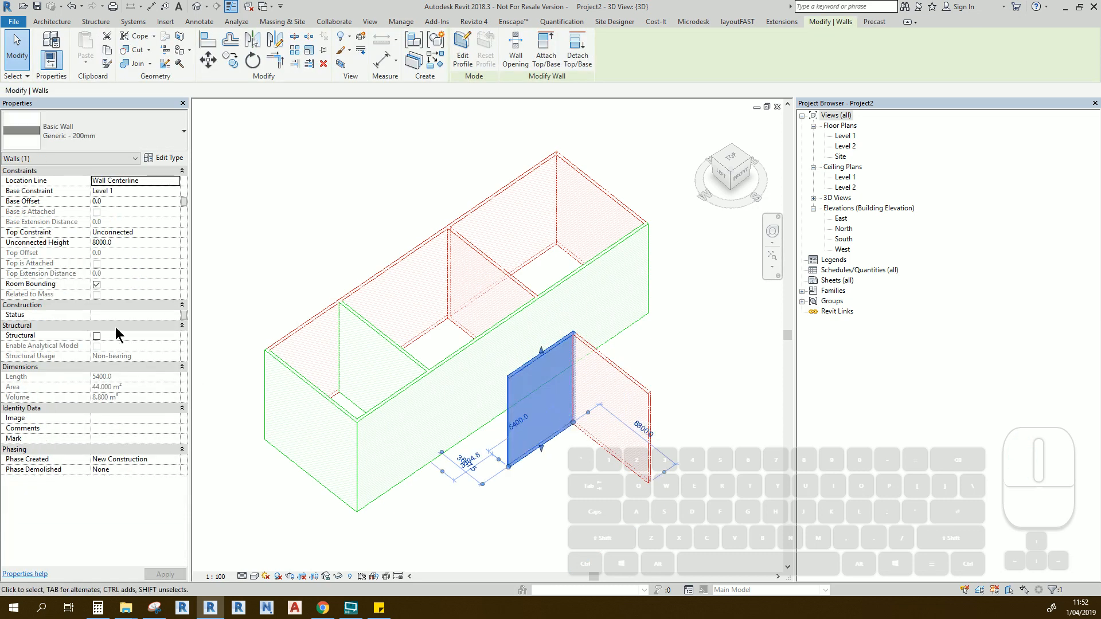
click(102, 315)
text(Bu)
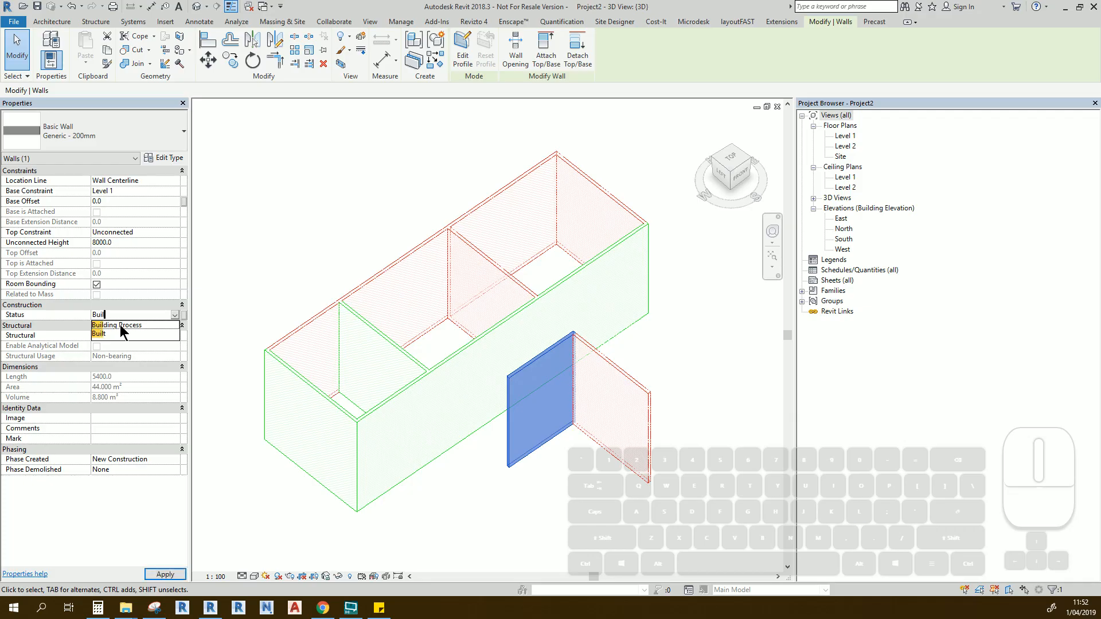
text(il)
click(121, 326)
click(301, 249)
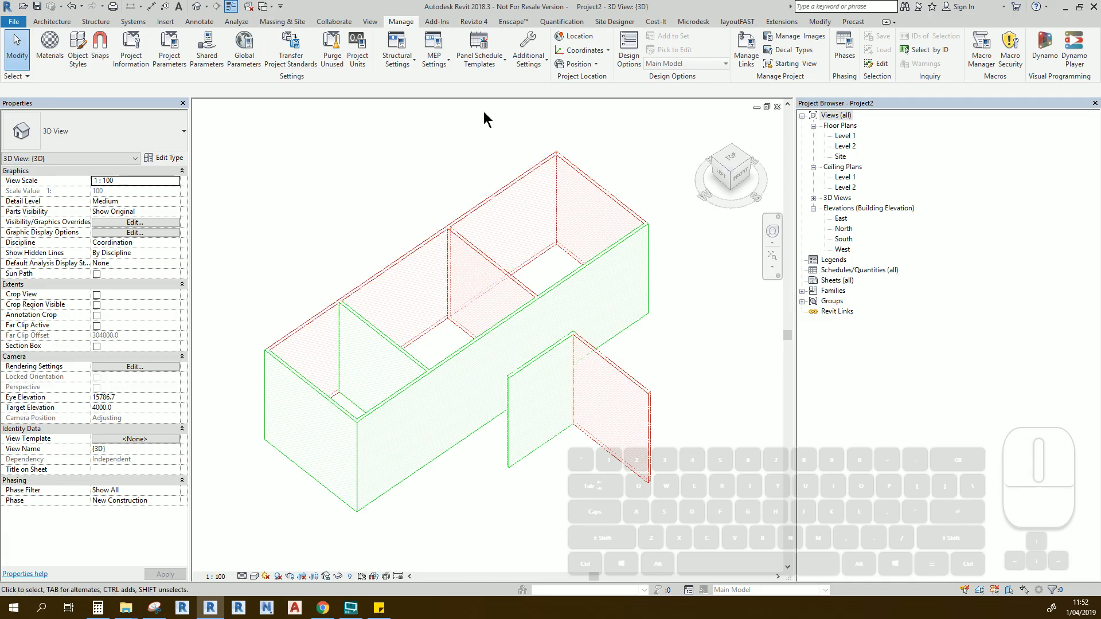
Step: Create a new schedule for the Walls category named "01. Walls B ST"
click(370, 22)
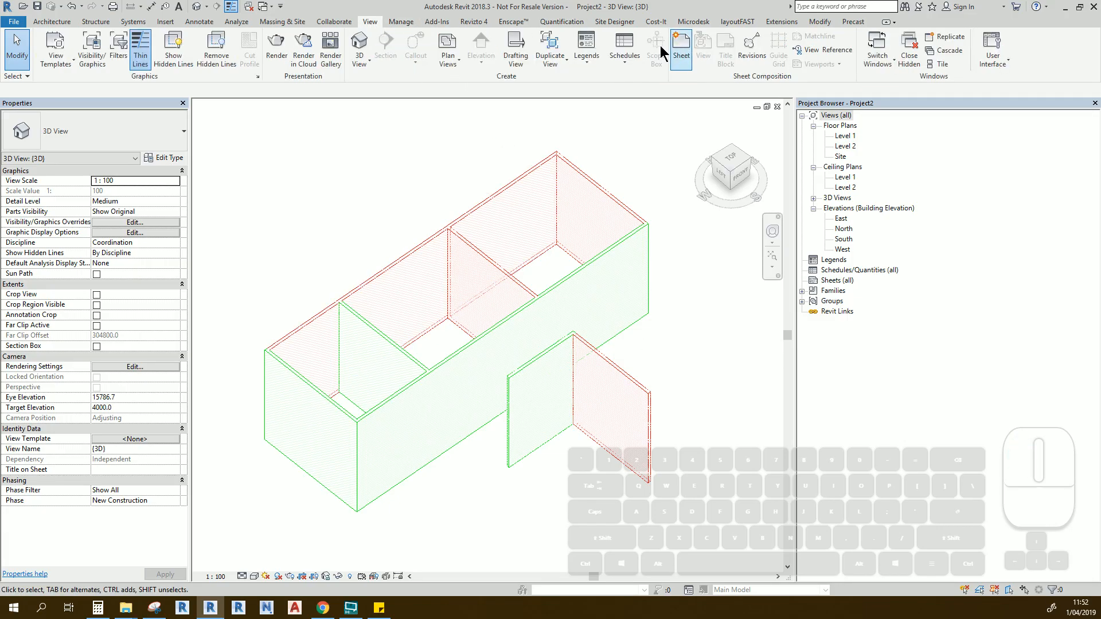
click(620, 43)
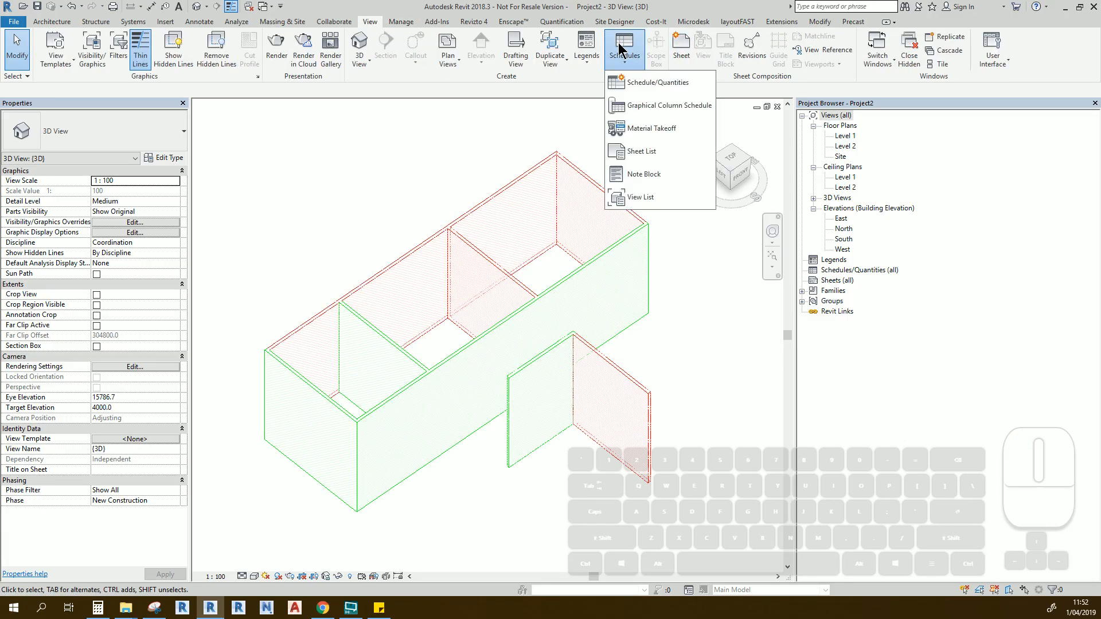
click(633, 82)
scroll(307, 161, down, 5)
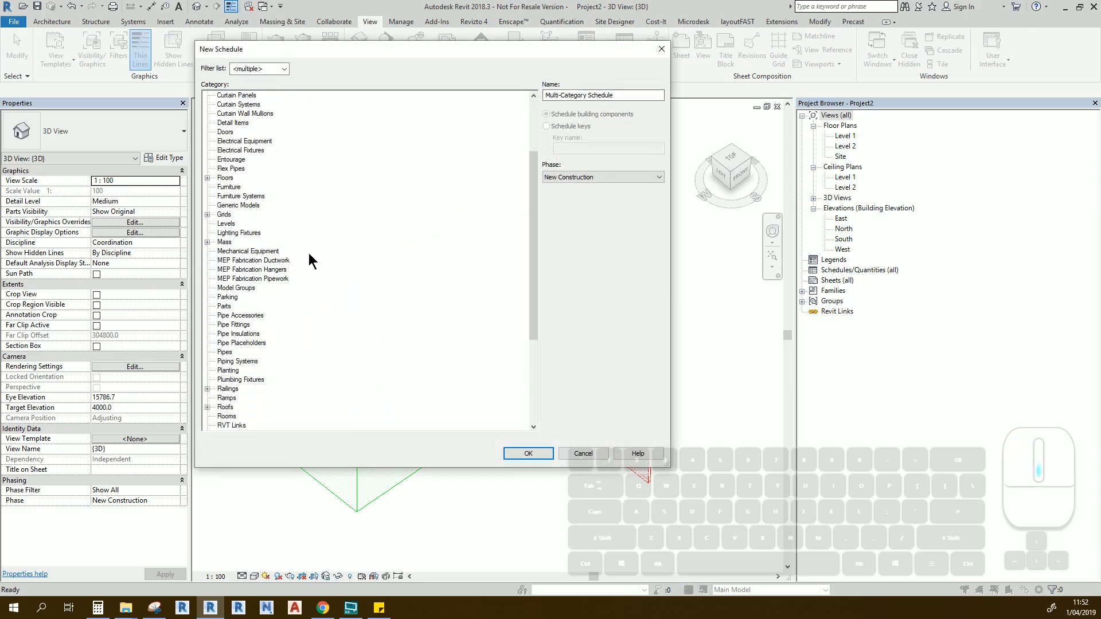
scroll(309, 253, down, 6)
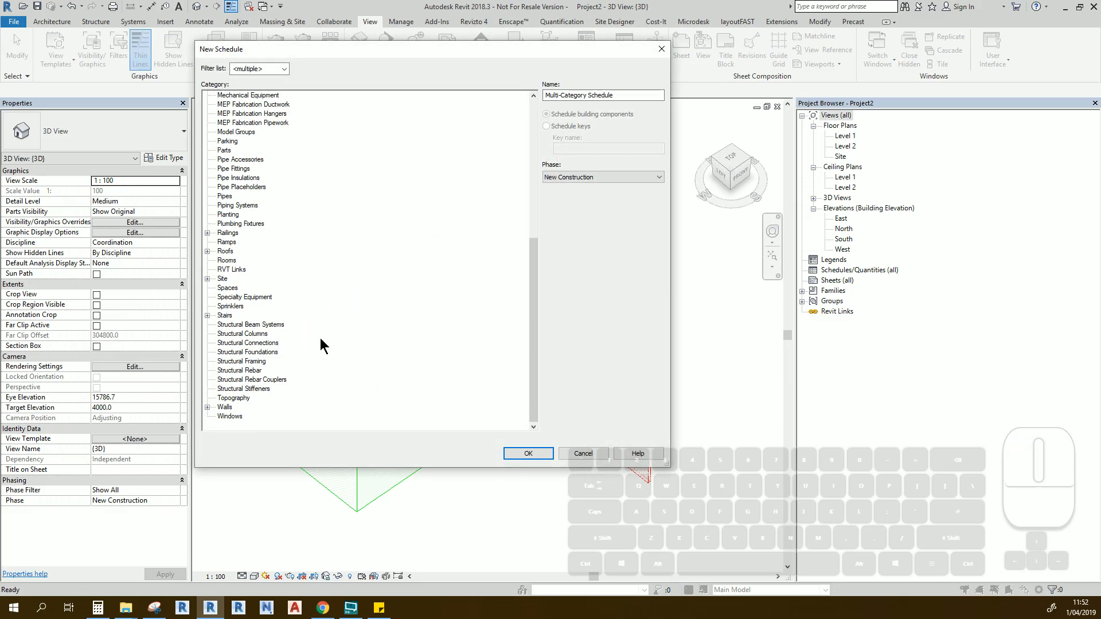
click(229, 408)
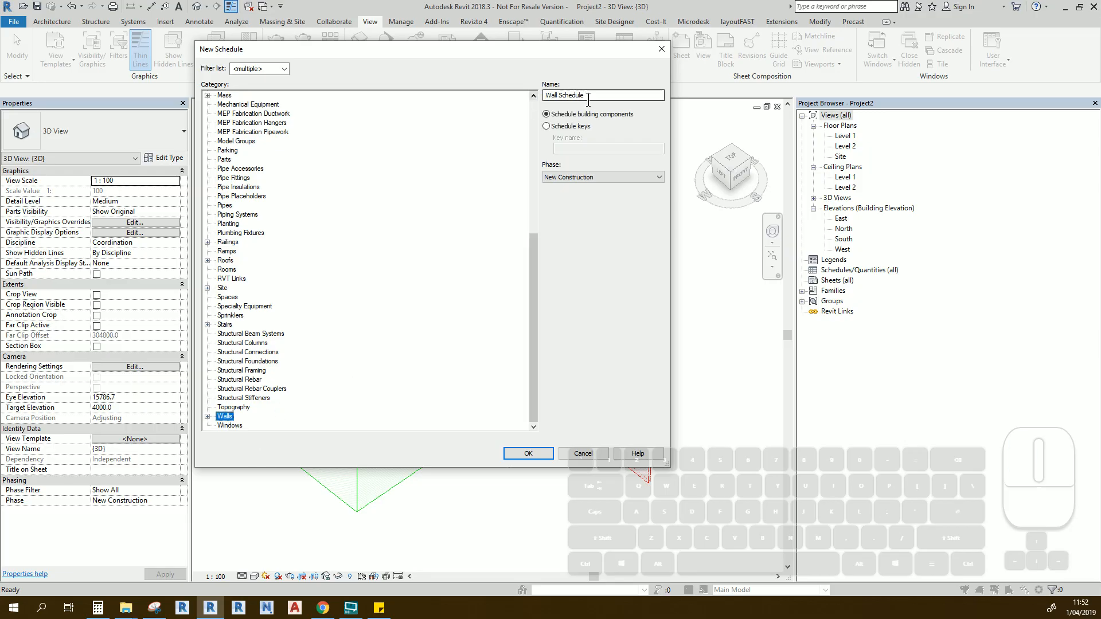
drag(588, 95, 492, 98)
text(01)
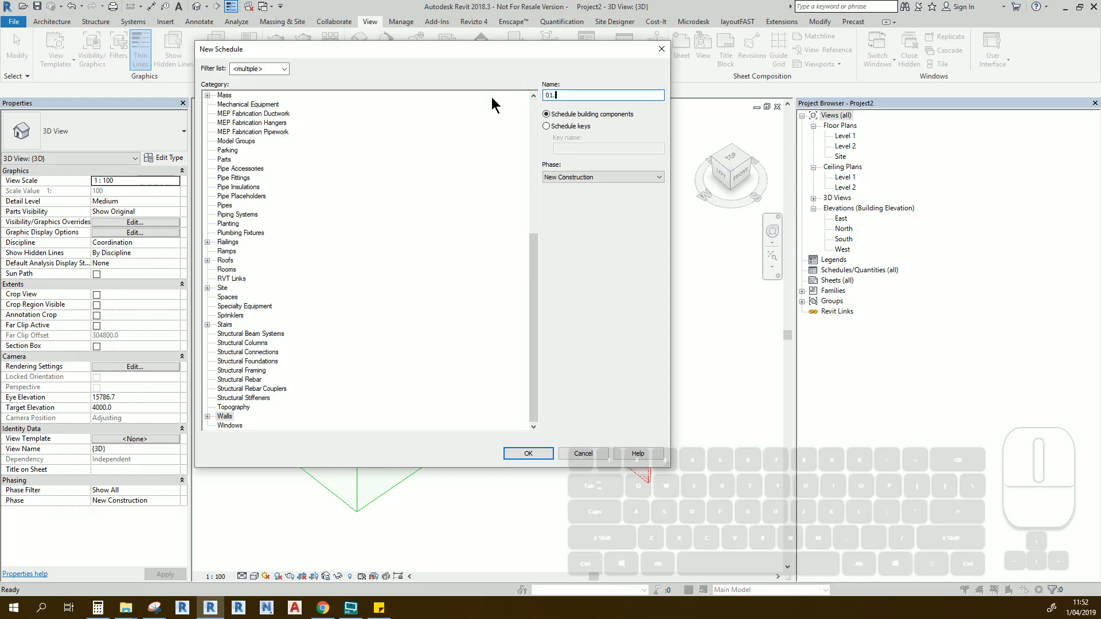
text(. Walls B ST)
key(Return)
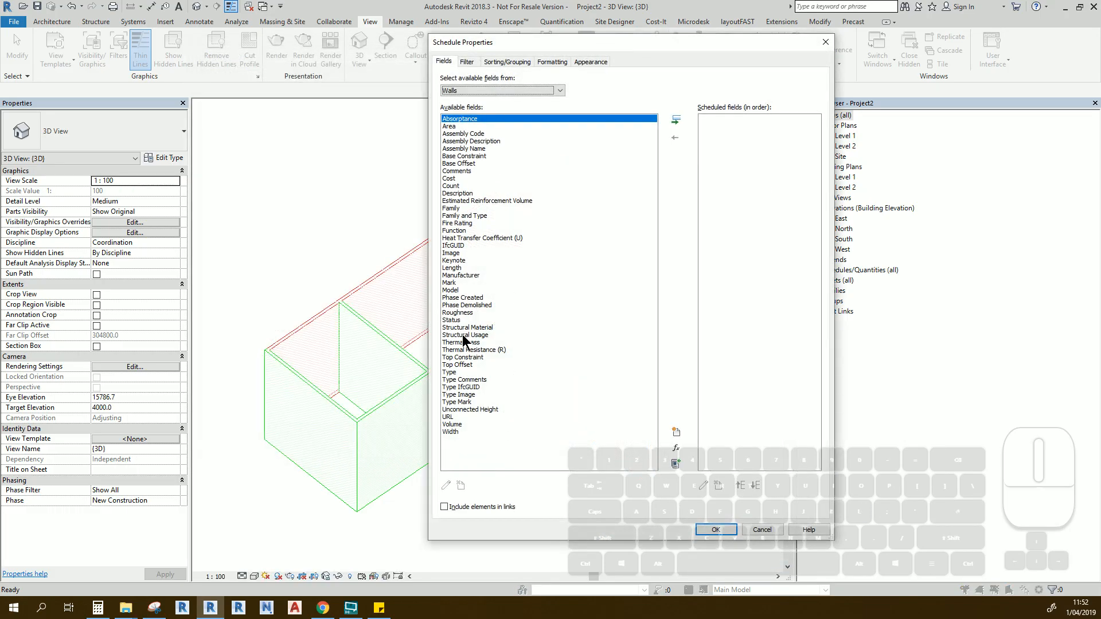
Step: Add the Status, Type and Area fields to the wall schedule in that order
double_click(450, 319)
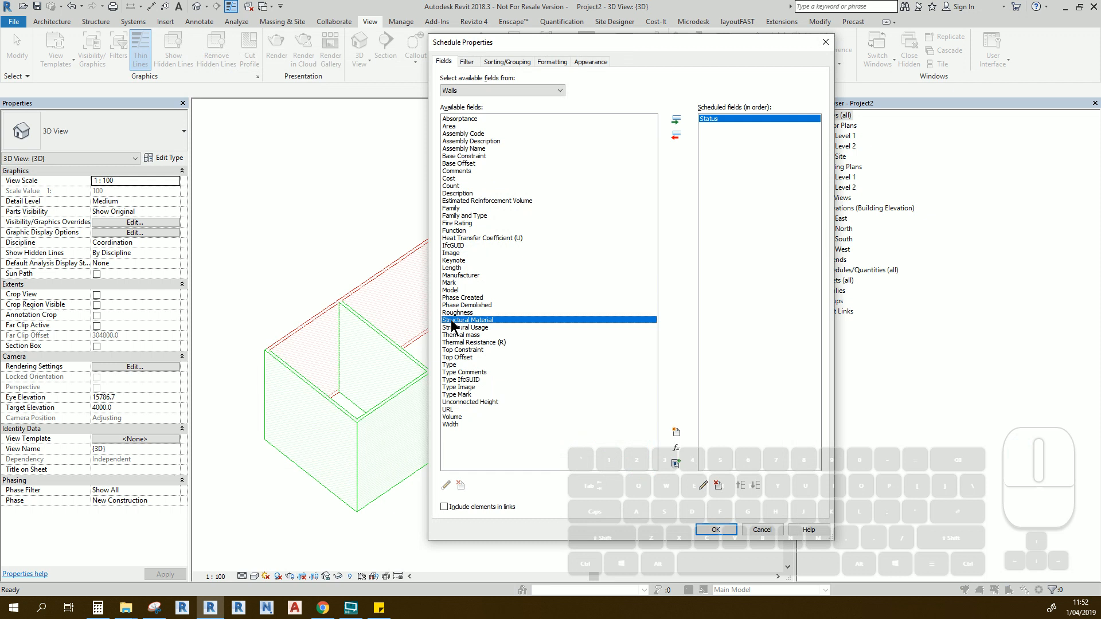
double_click(449, 364)
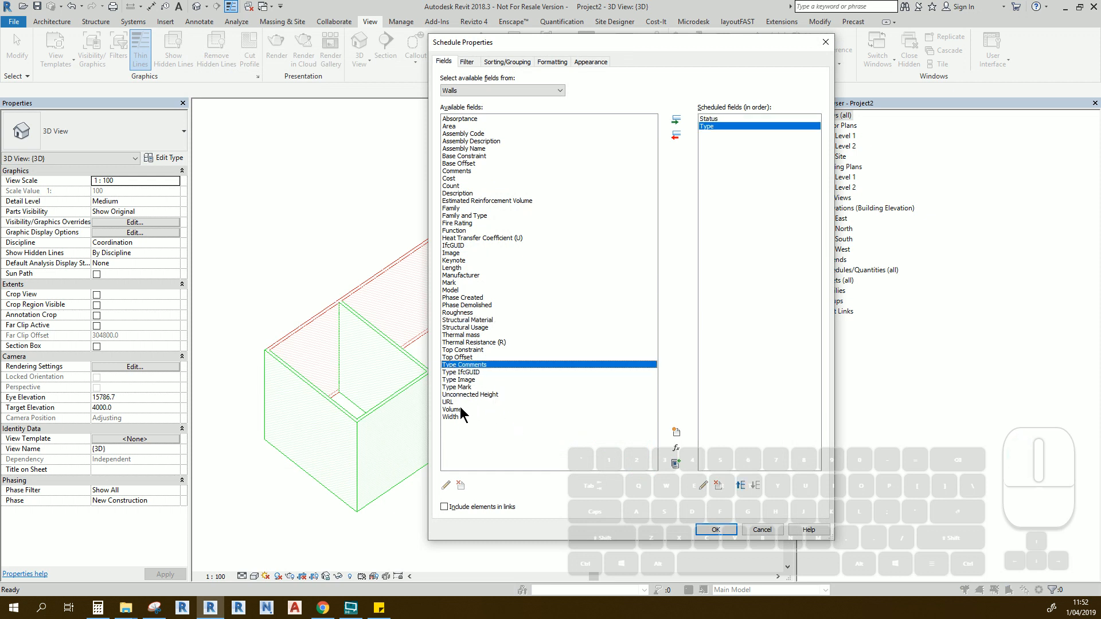
double_click(449, 126)
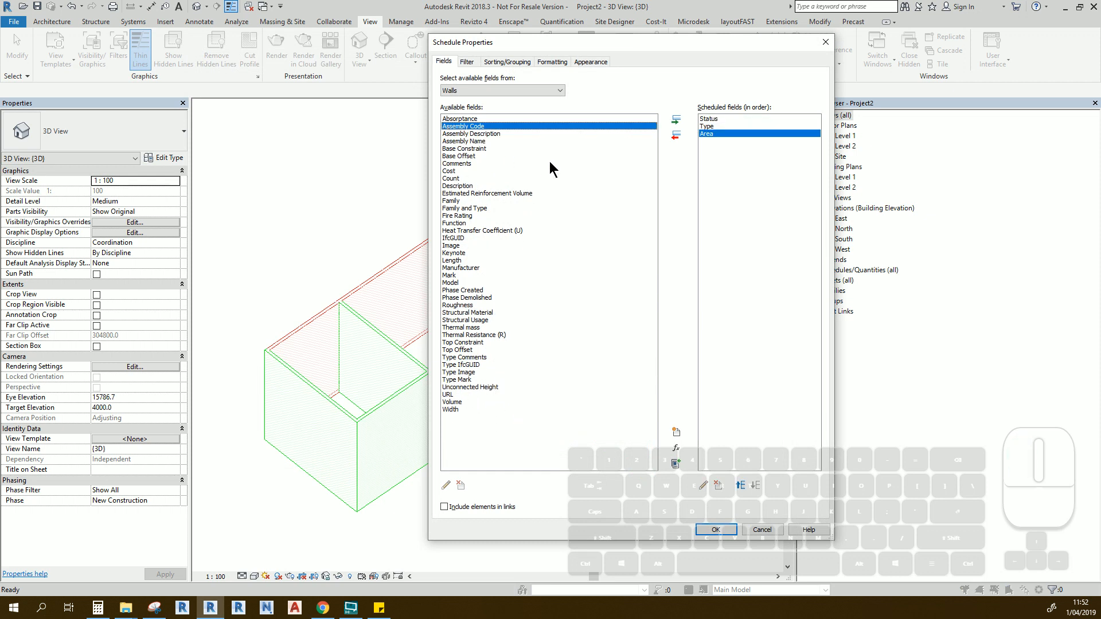
Step: Sort the schedule by Status with a title, count and totals footer, then by Type, and enable grand totals
click(509, 61)
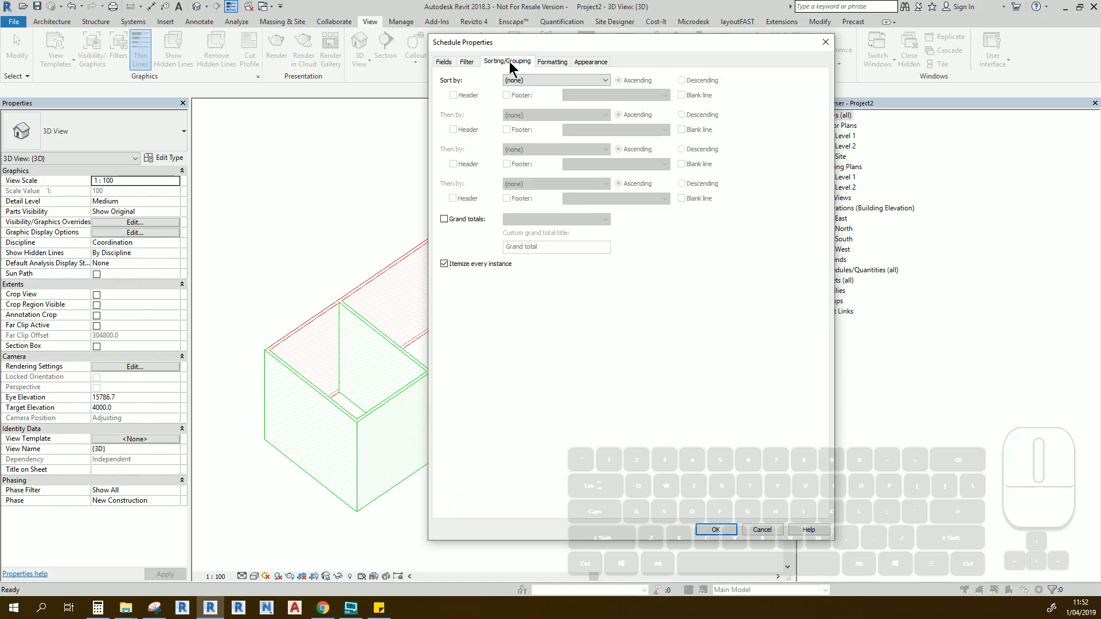
click(522, 81)
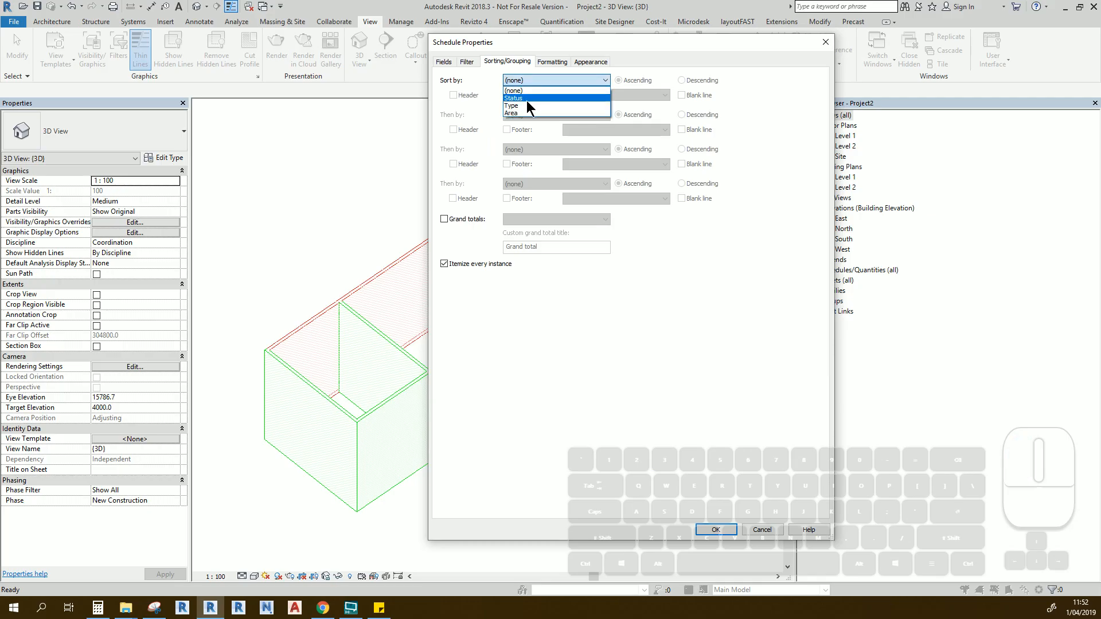
click(526, 99)
click(506, 96)
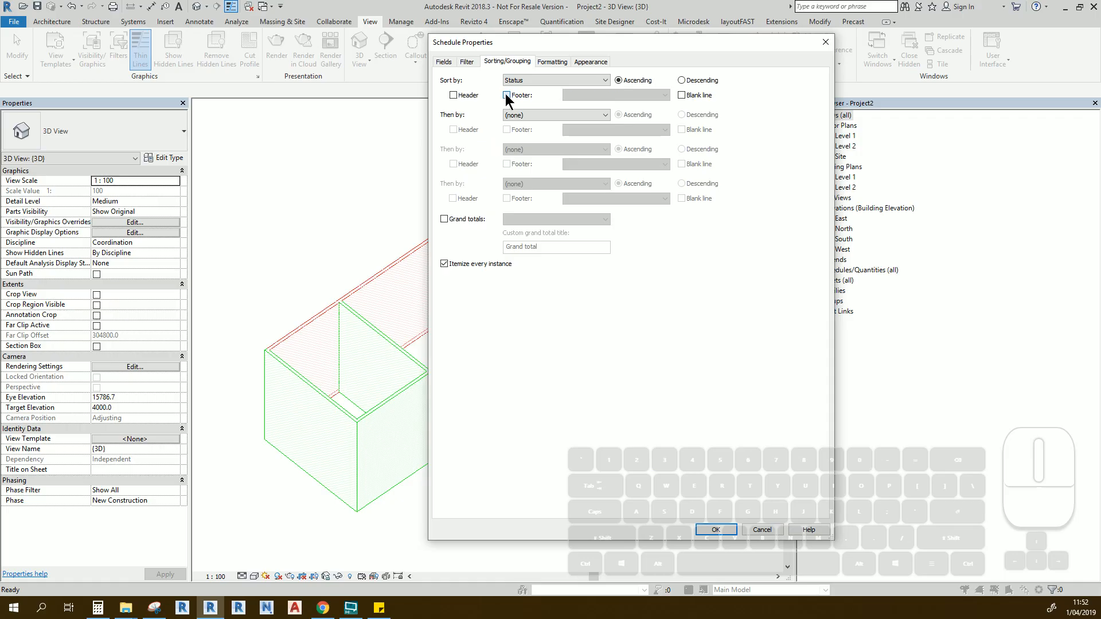
click(516, 116)
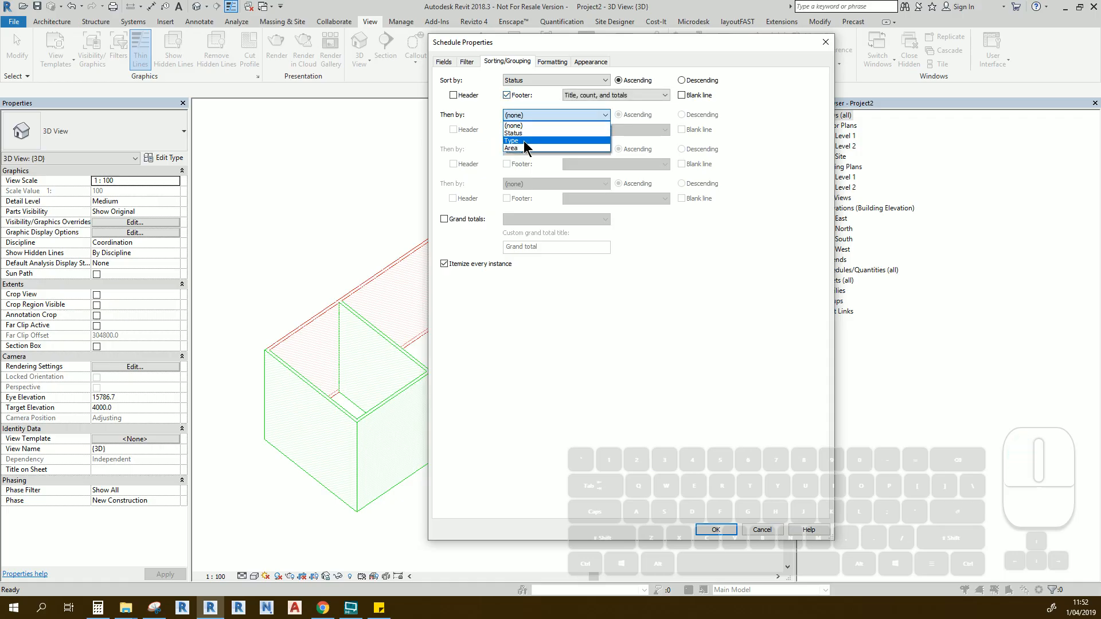
click(524, 140)
click(446, 218)
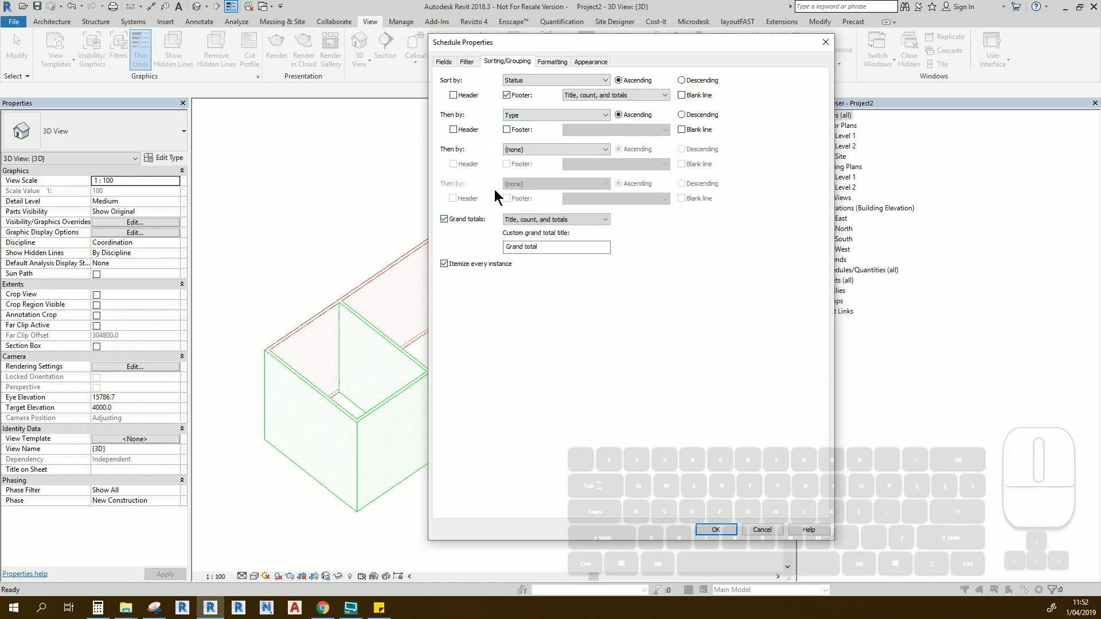
Step: Calculate totals for the Area field, finish the wall schedule, and widen its Type and Status columns
click(550, 61)
click(450, 103)
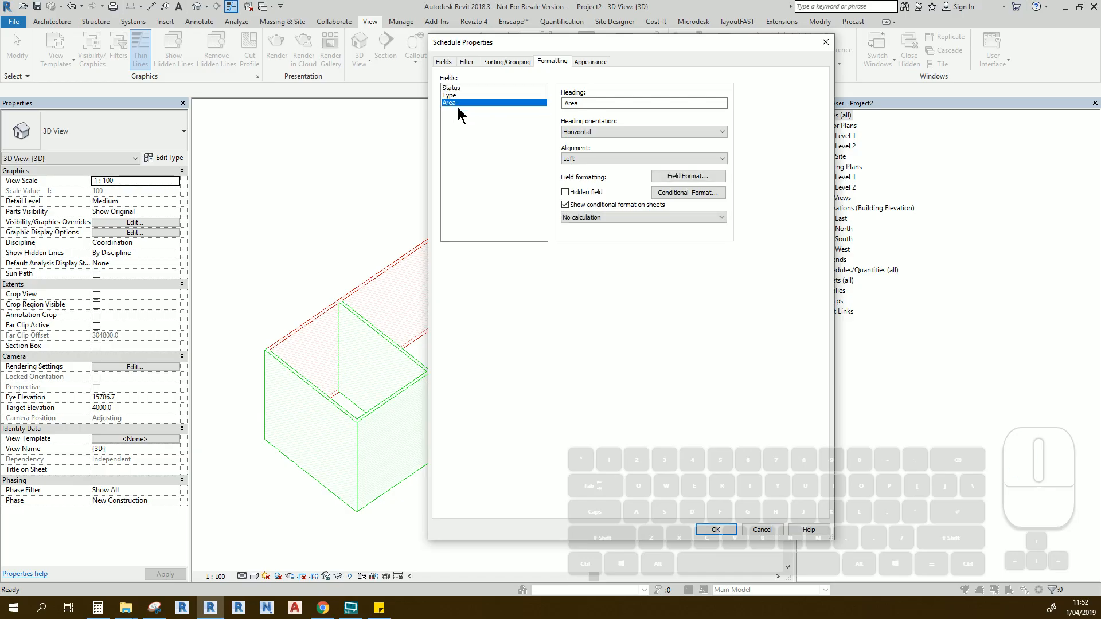
click(575, 218)
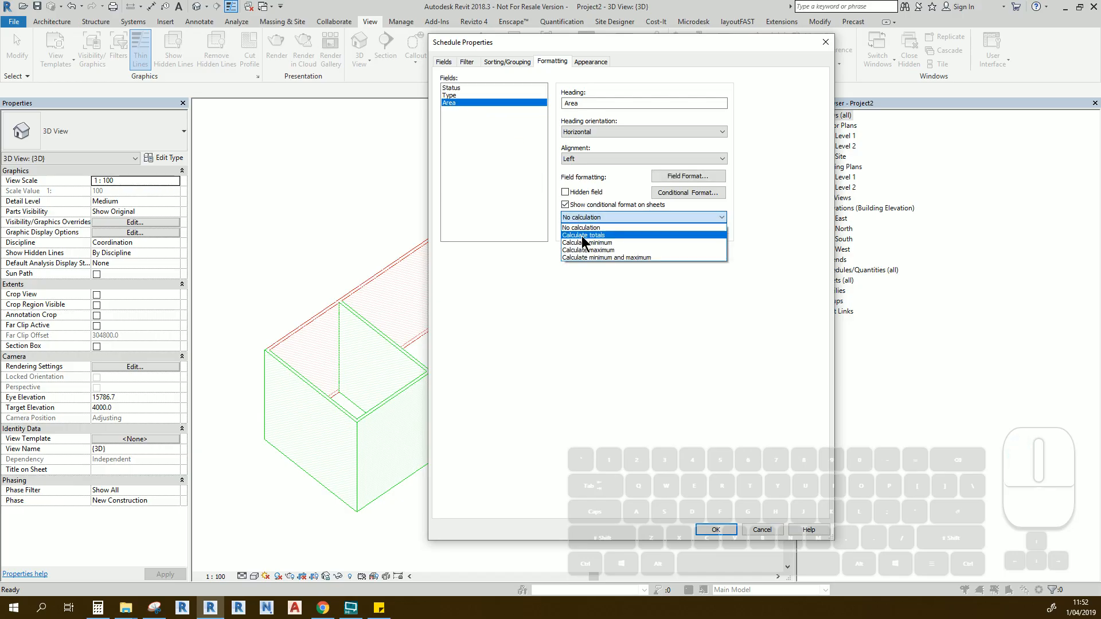
click(582, 235)
click(716, 530)
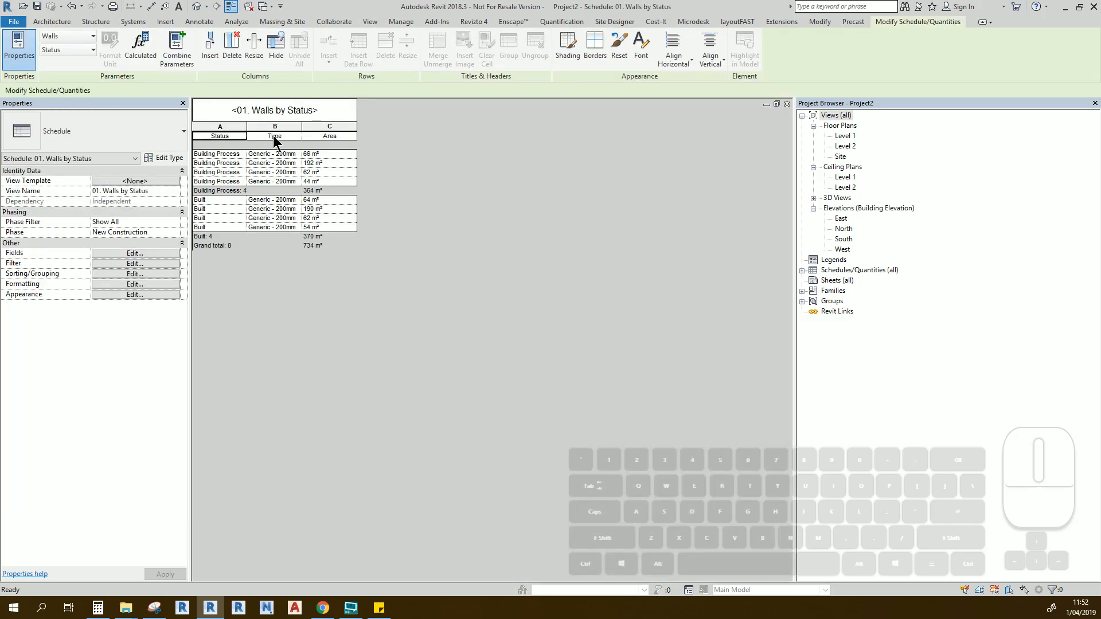
drag(302, 126, 336, 127)
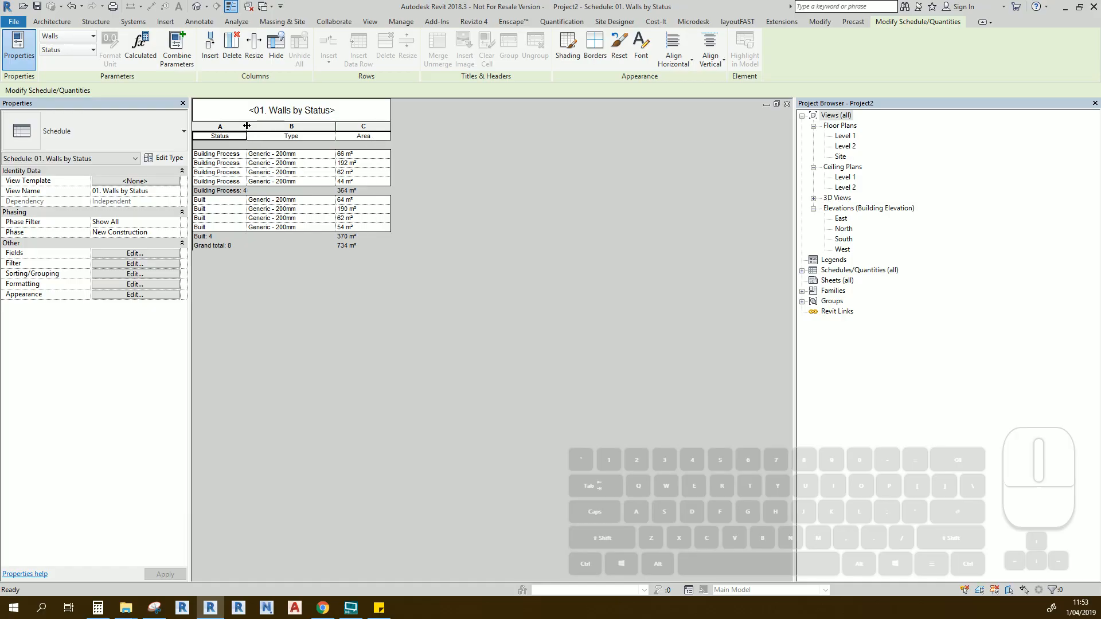
drag(246, 125, 254, 126)
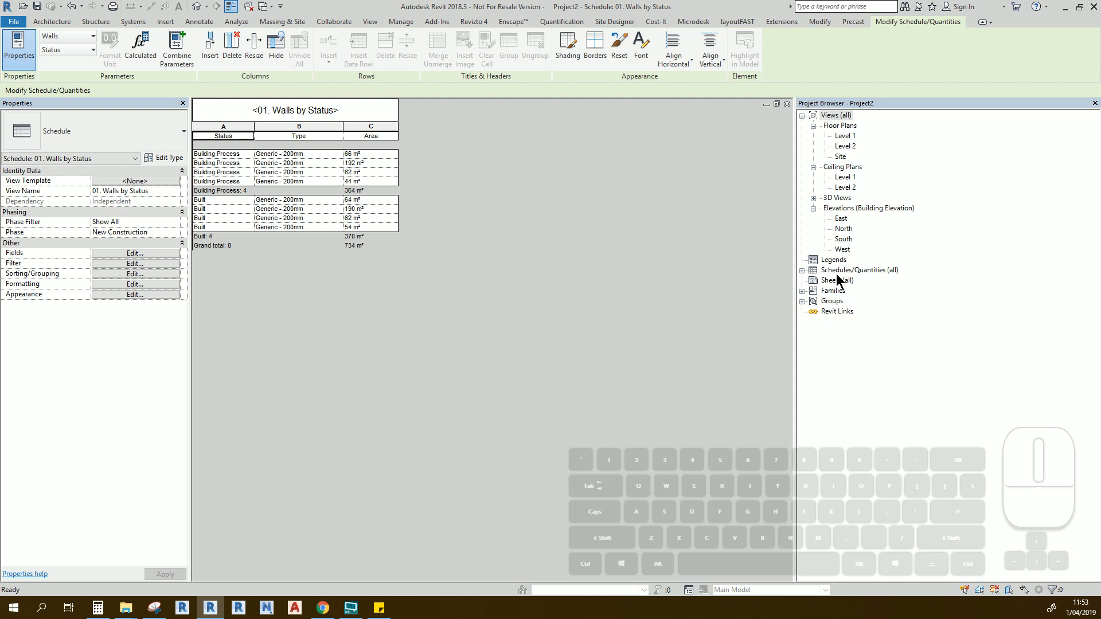
Step: Load the A3 métrico.rfa title block and create a new sheet with it
click(370, 22)
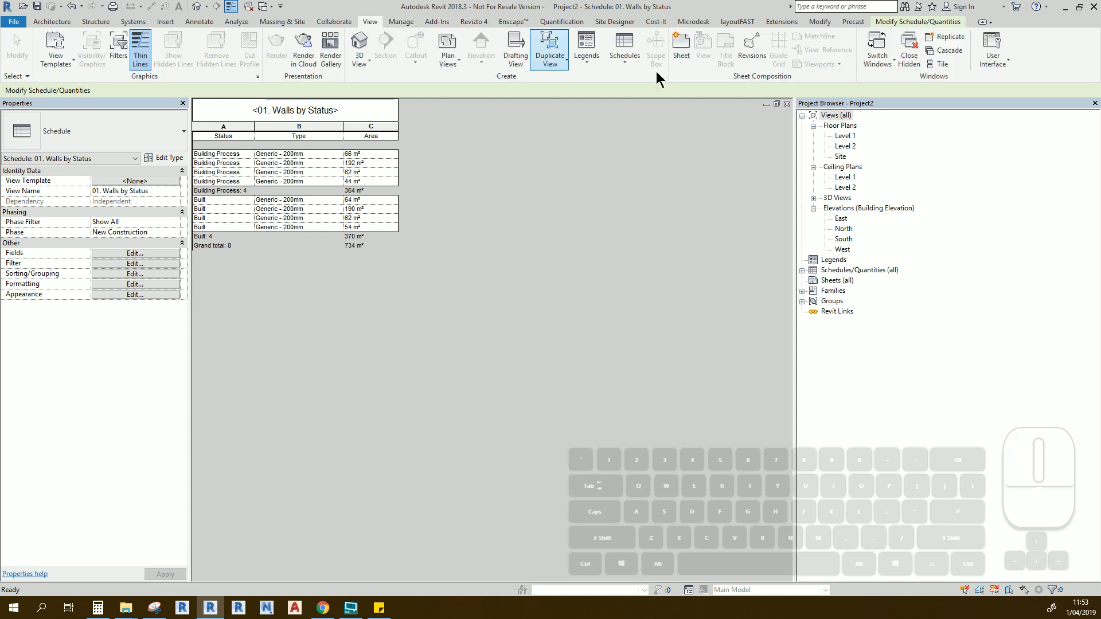
click(682, 60)
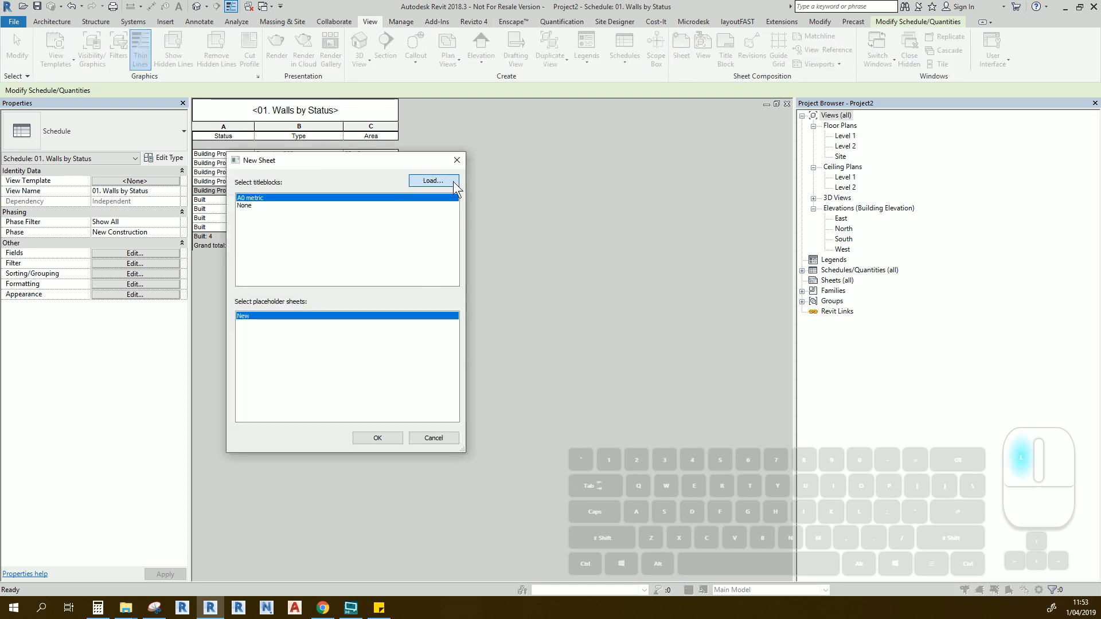
click(451, 182)
click(272, 181)
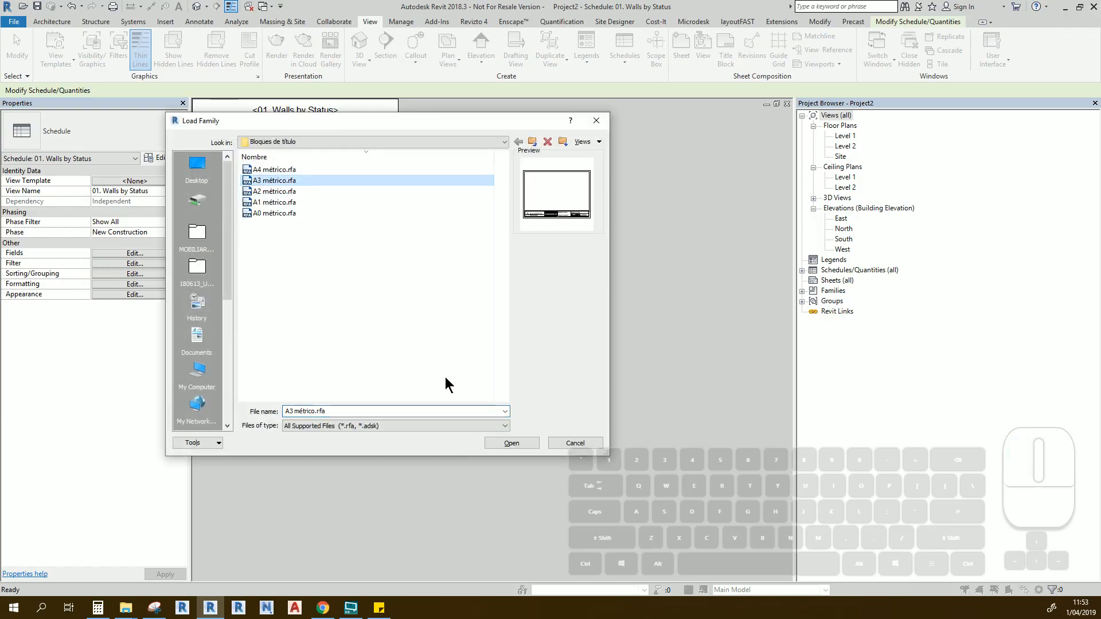
click(499, 442)
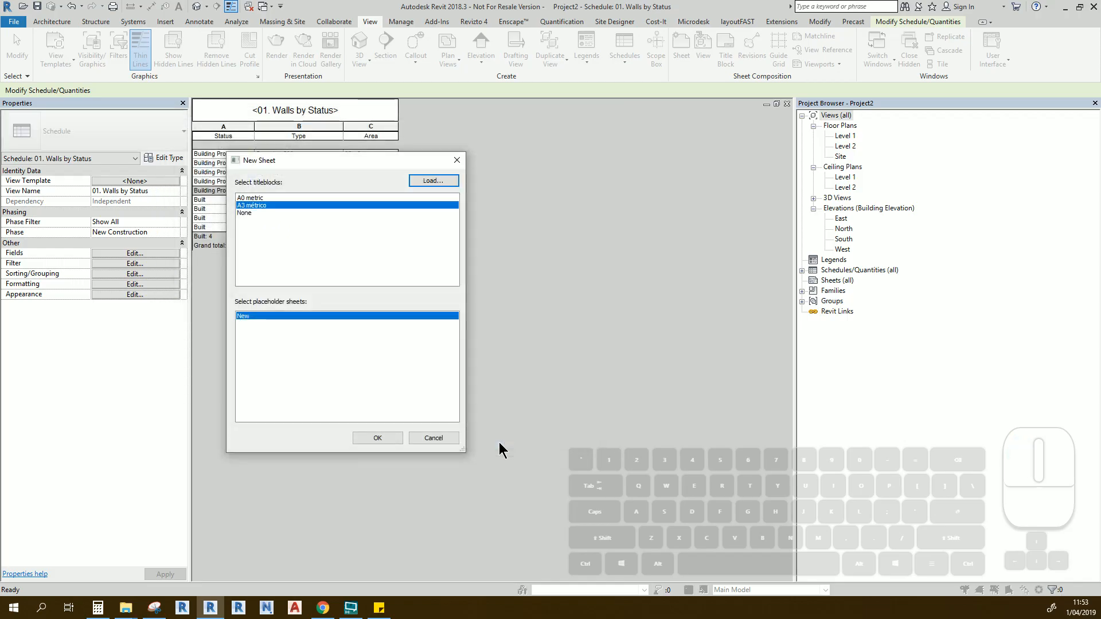
click(376, 439)
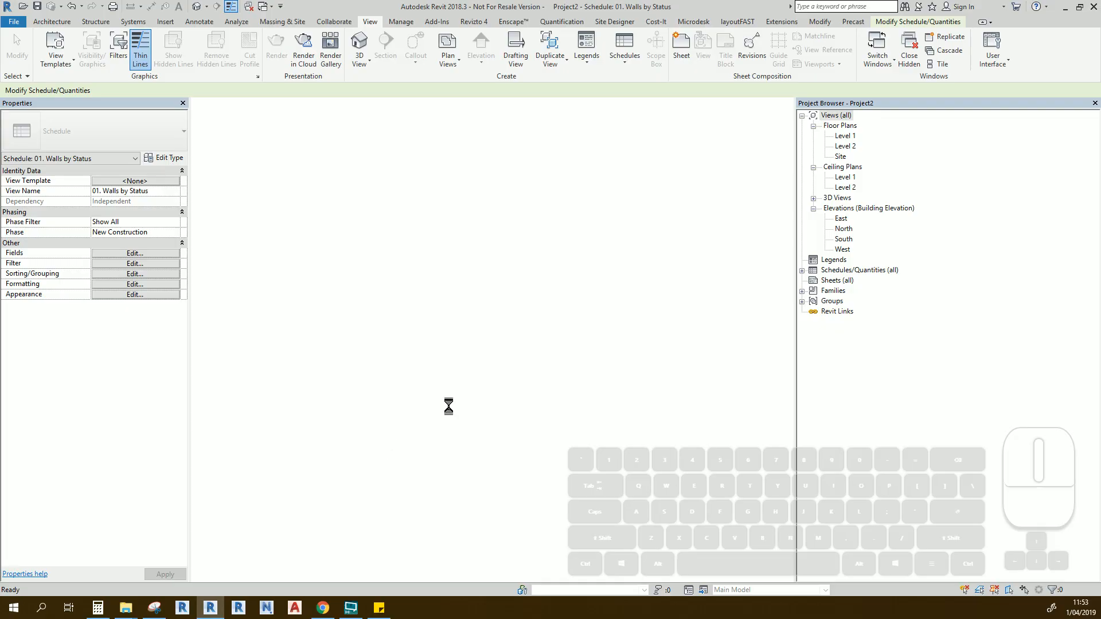
Step: Place the {3D} view on the A3 sheet and nudge its viewport slightly right and down
click(813, 198)
click(841, 208)
drag(841, 208, 332, 273)
click(404, 305)
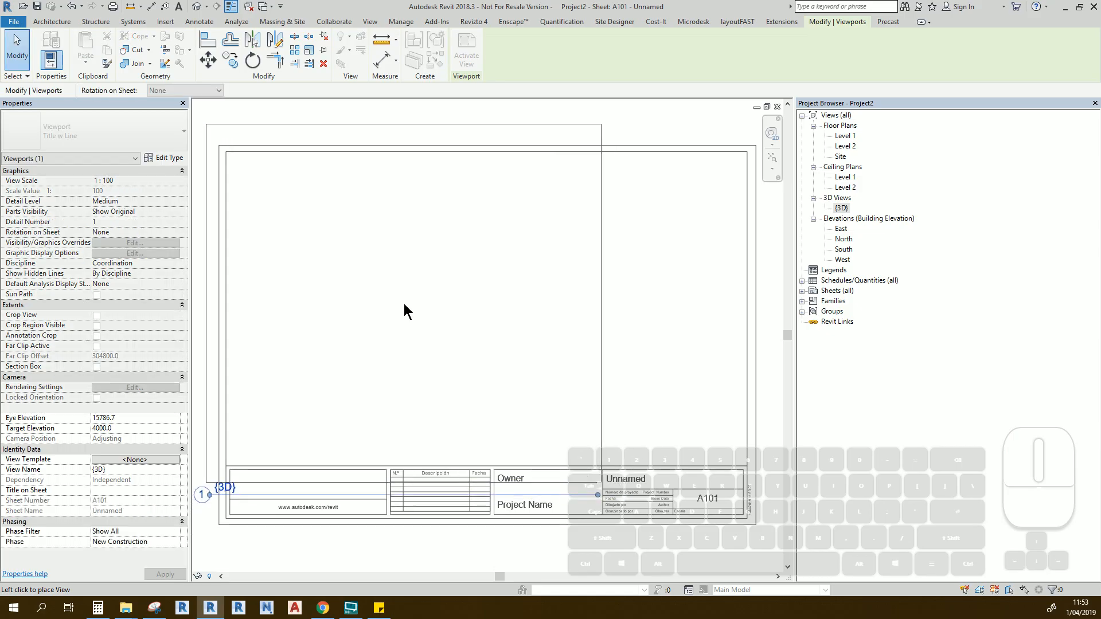
key(Right)
key(Right)
key(Right)
key(Right)
key(Right)
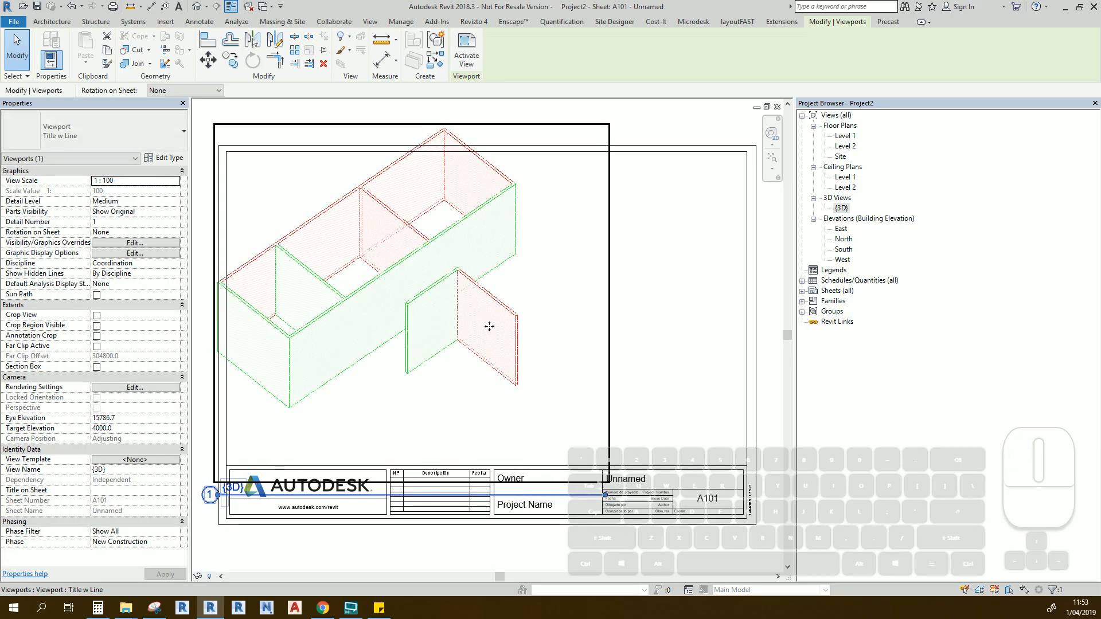
key(Down)
key(Down)
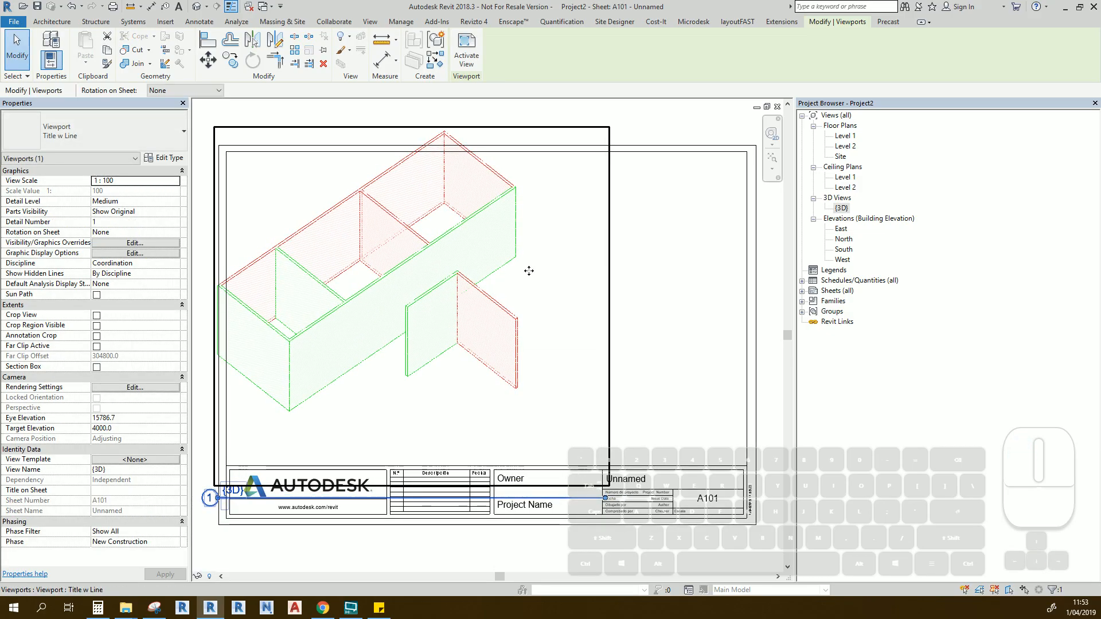
Step: Set the placed 3D view to a custom scale of 1:125 and move its viewport up and right inside the sheet frame
double_click(510, 281)
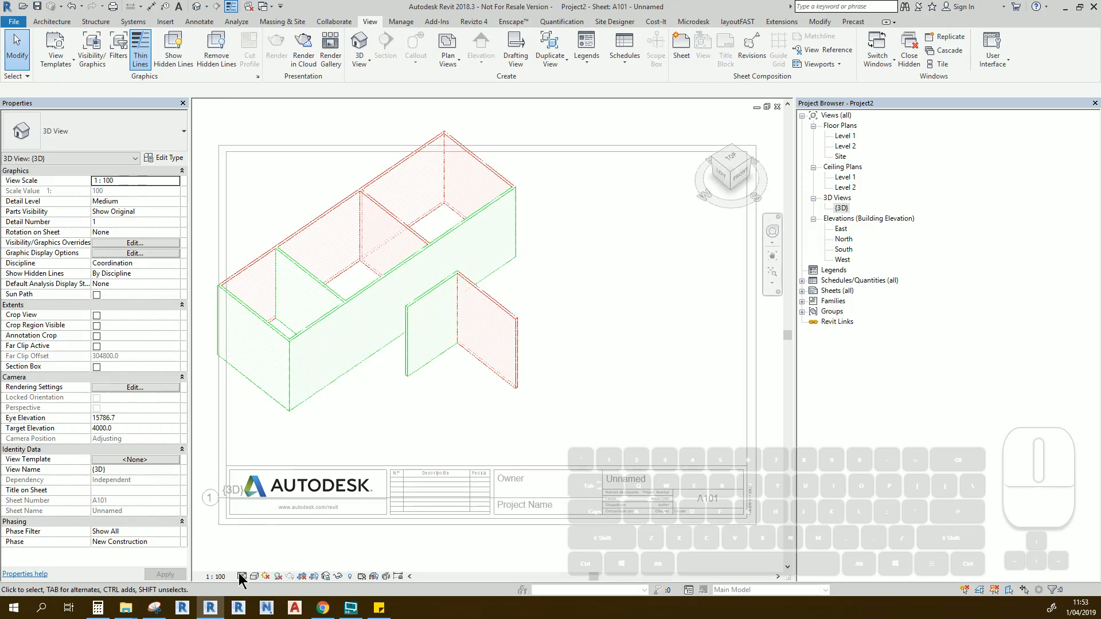
click(216, 576)
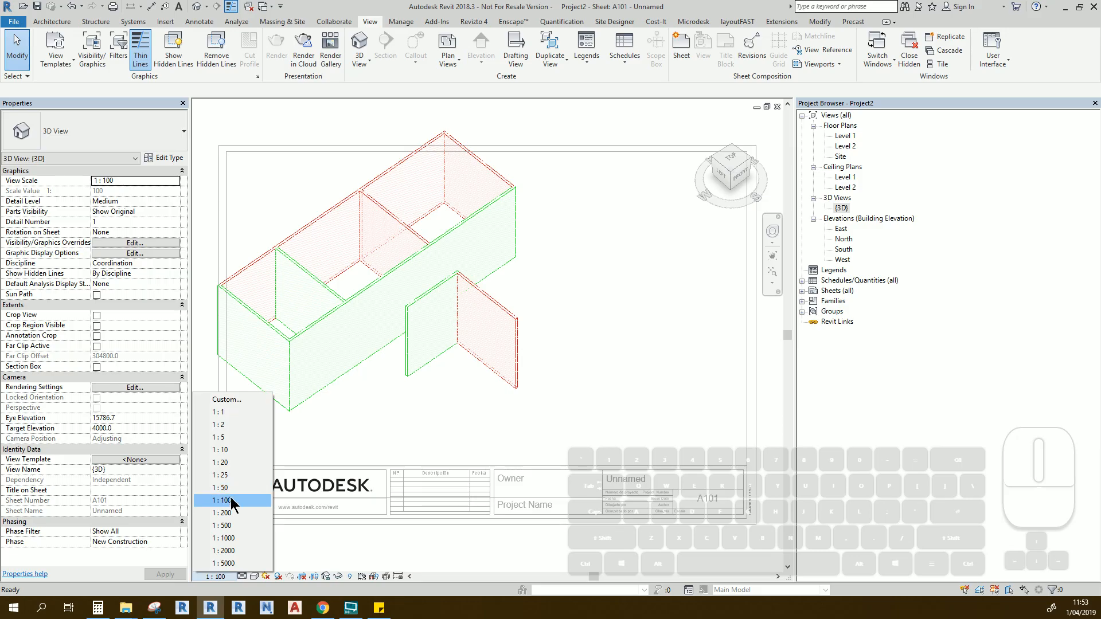
click(227, 399)
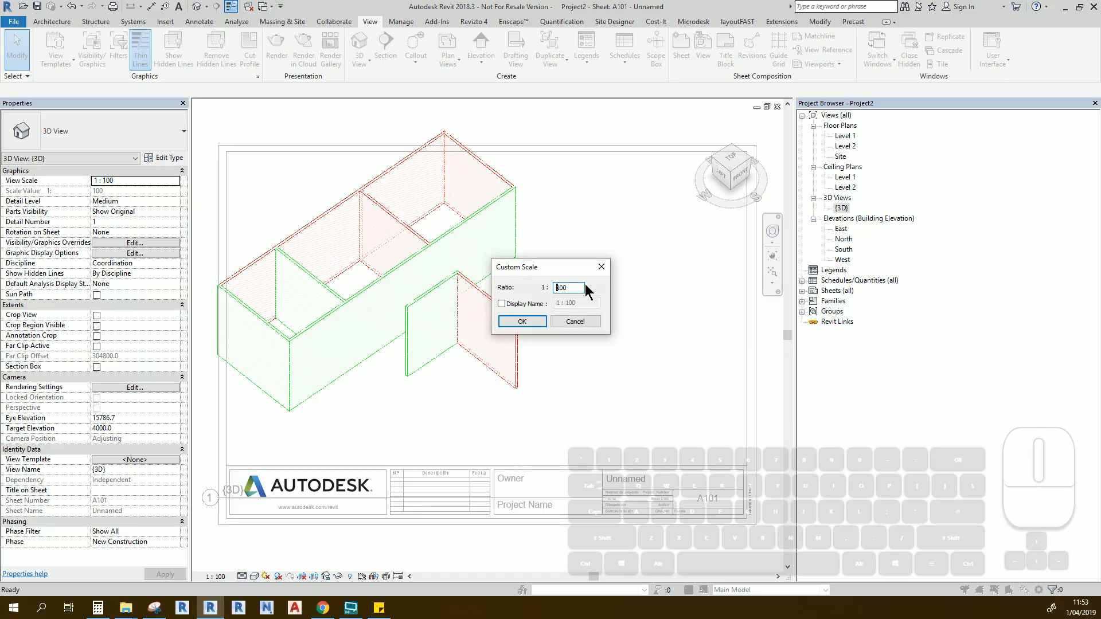
drag(583, 287, 514, 295)
key(Return)
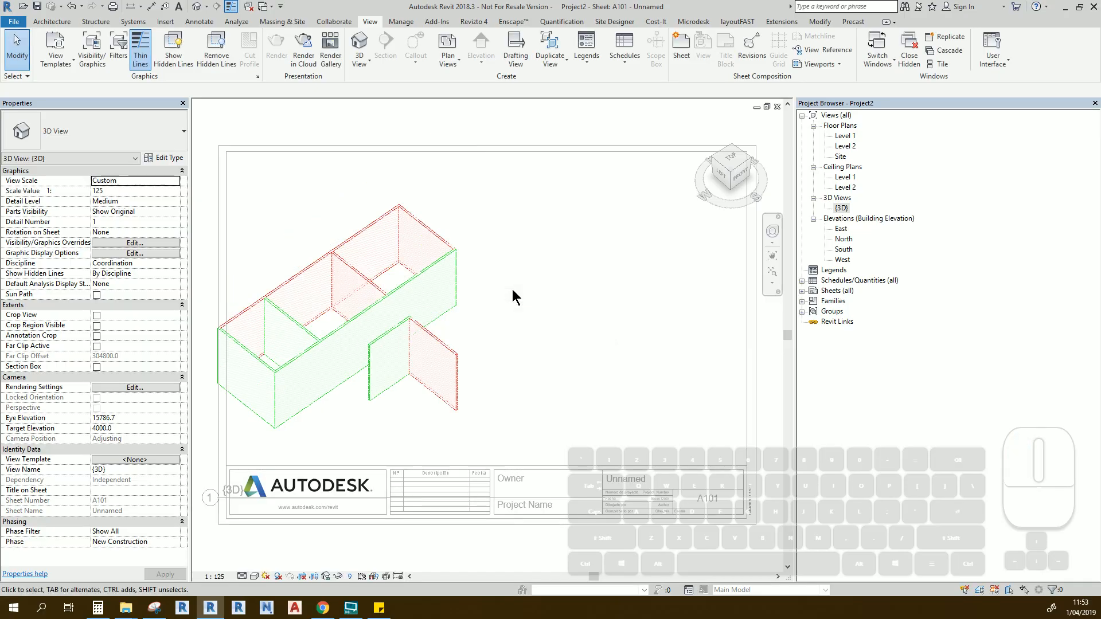
click(537, 236)
drag(434, 231, 471, 202)
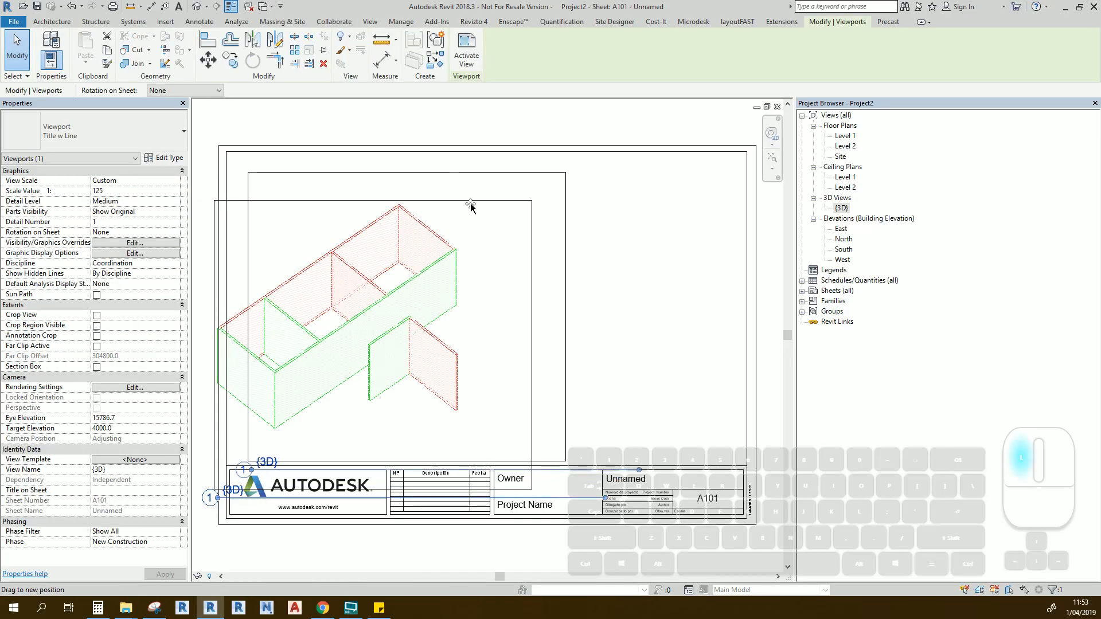
click(571, 248)
Step: Place the 01. Walls by Status schedule on the sheet beside the 3D view and widen its Status and Type columns
double_click(850, 281)
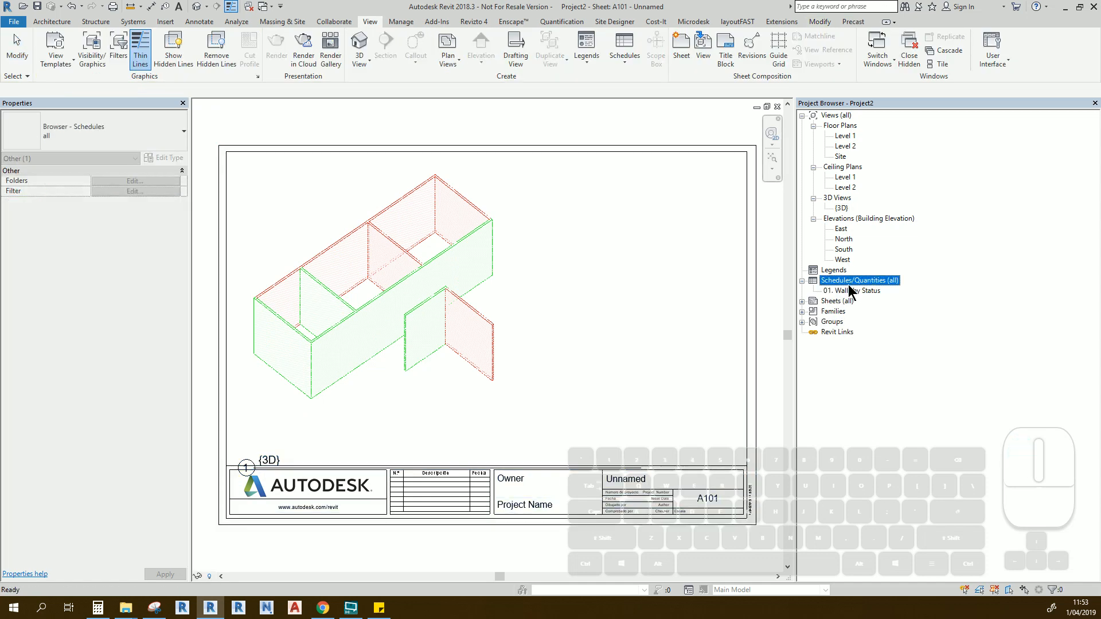
click(842, 290)
drag(594, 259, 530, 167)
drag(625, 178, 653, 179)
drag(569, 178, 591, 179)
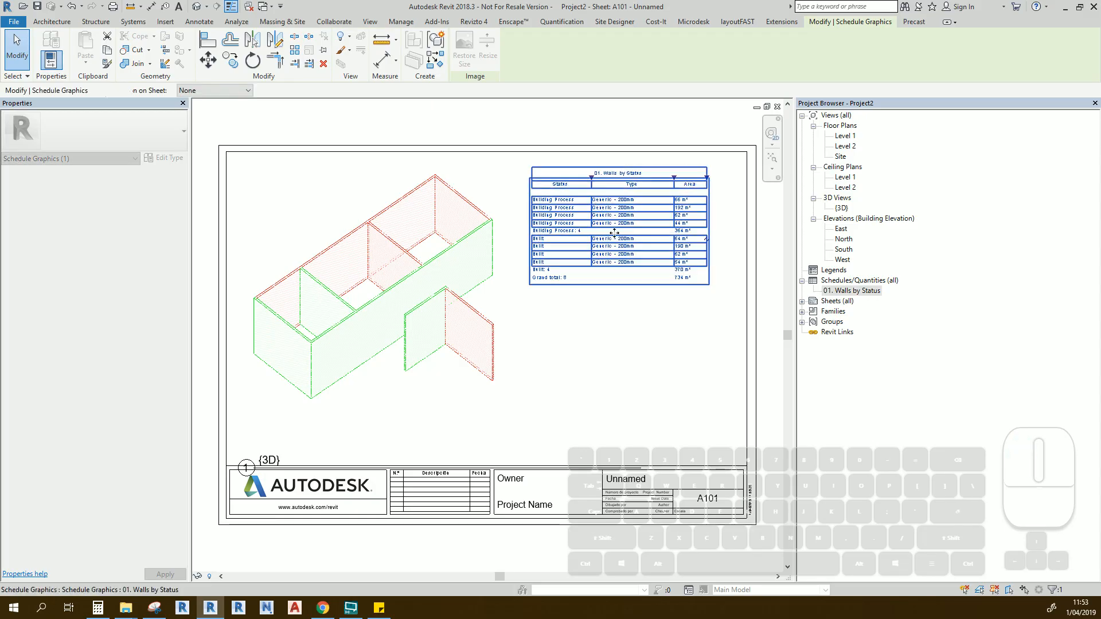
click(663, 370)
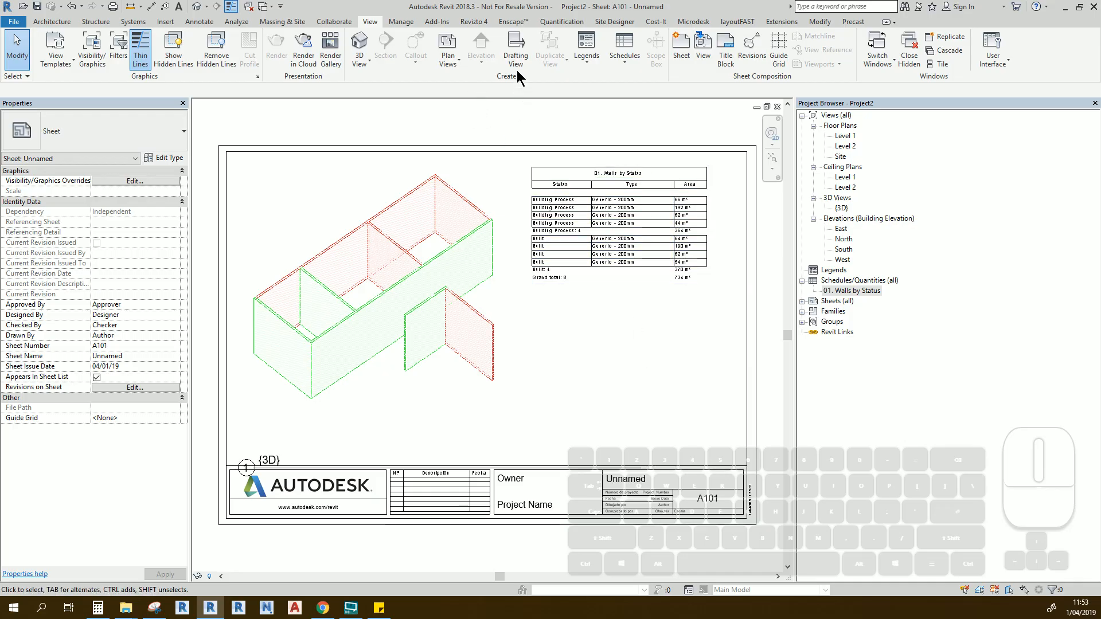
Step: Create a legend view at 1:50 and draw a rectangular filled region about 700 by 600 mm in it
click(586, 54)
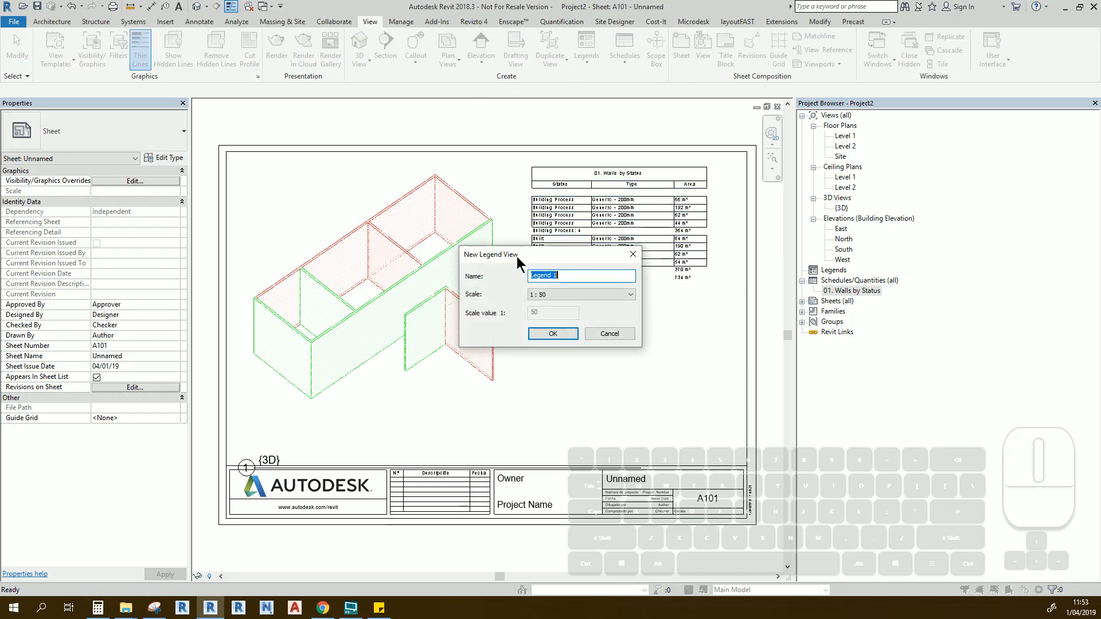
click(548, 335)
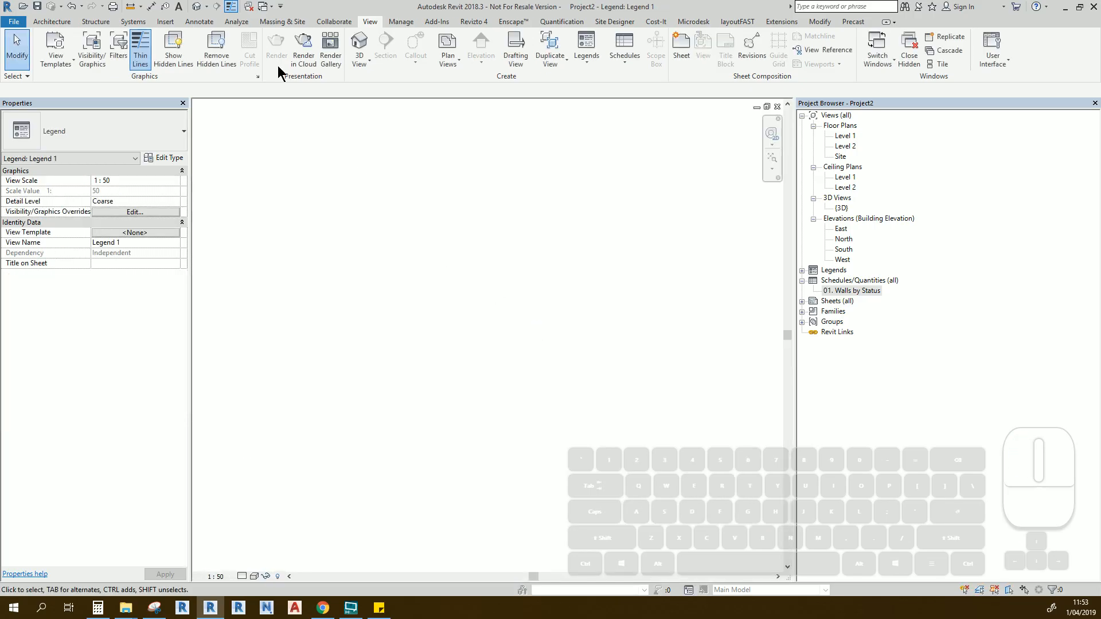
click(202, 22)
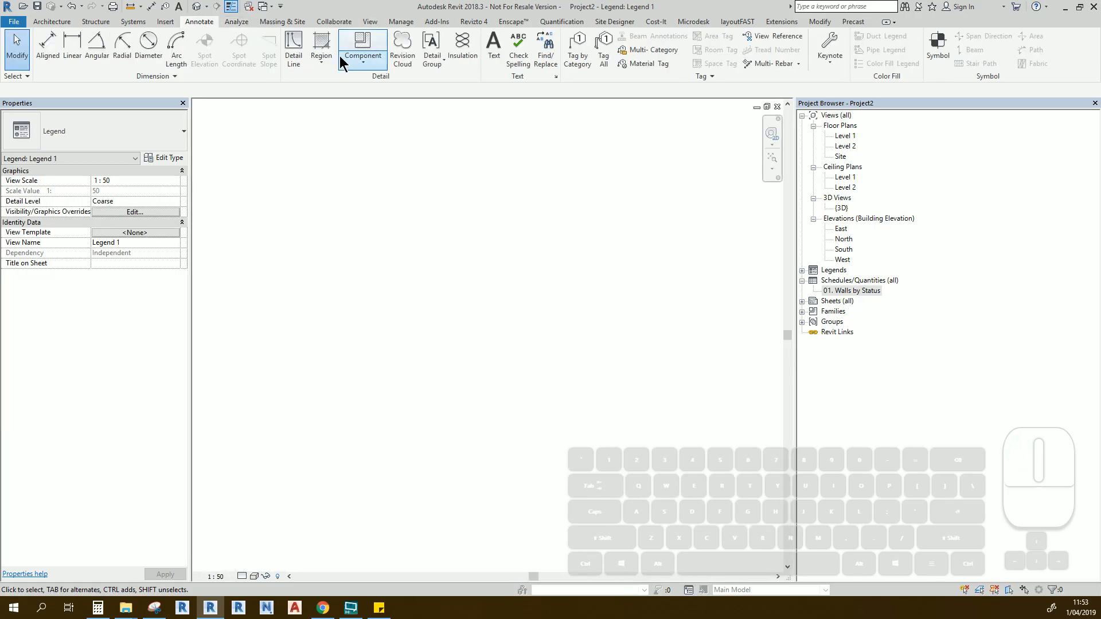
click(328, 76)
click(496, 38)
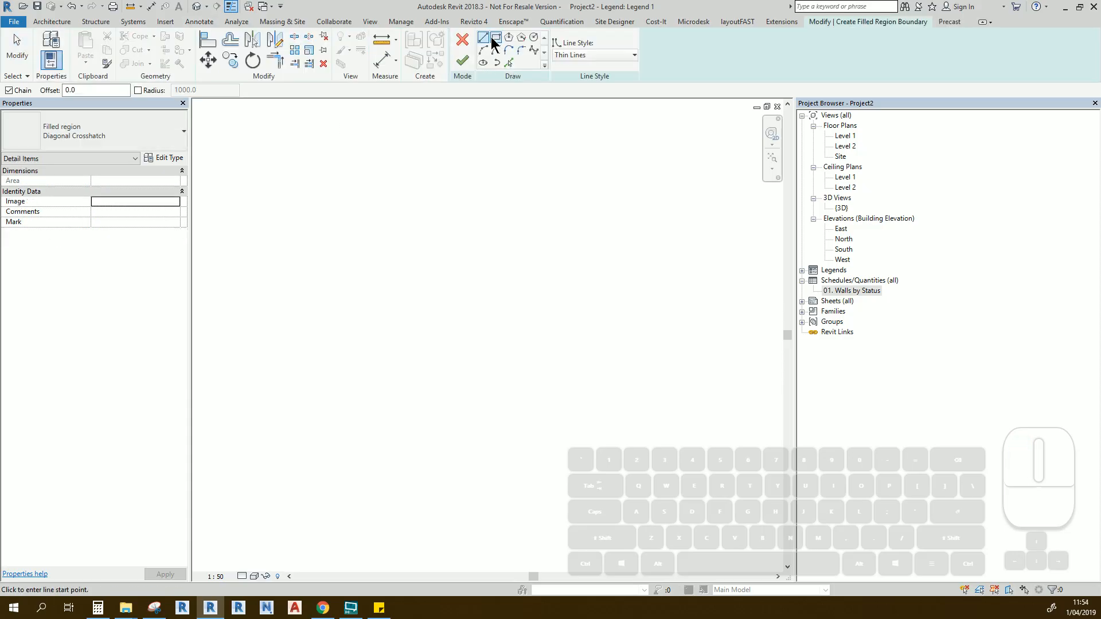
click(366, 263)
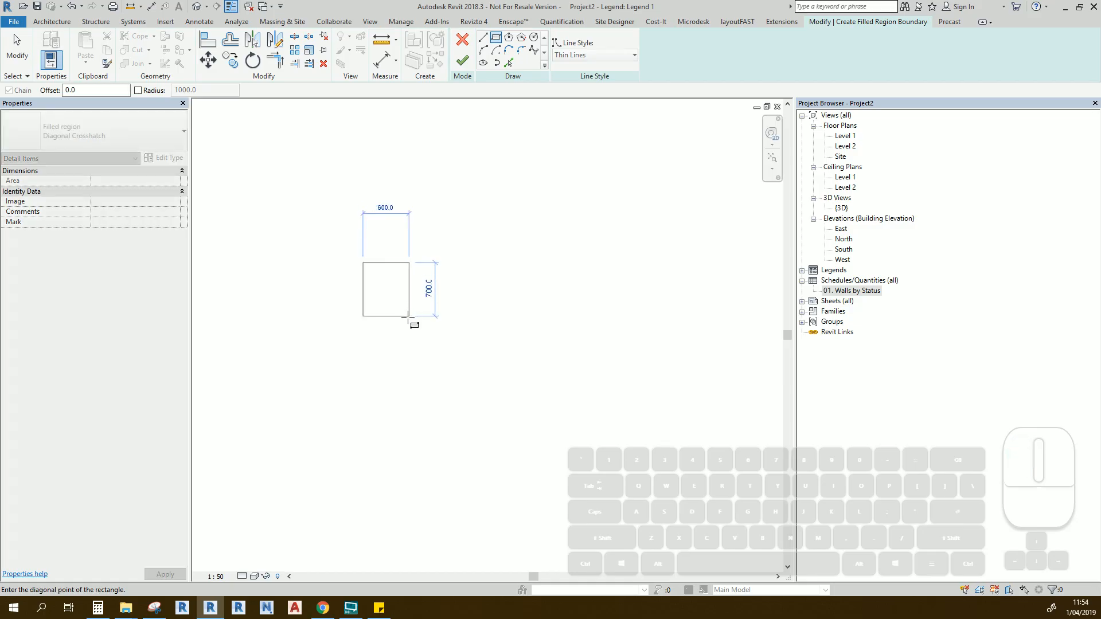
click(416, 308)
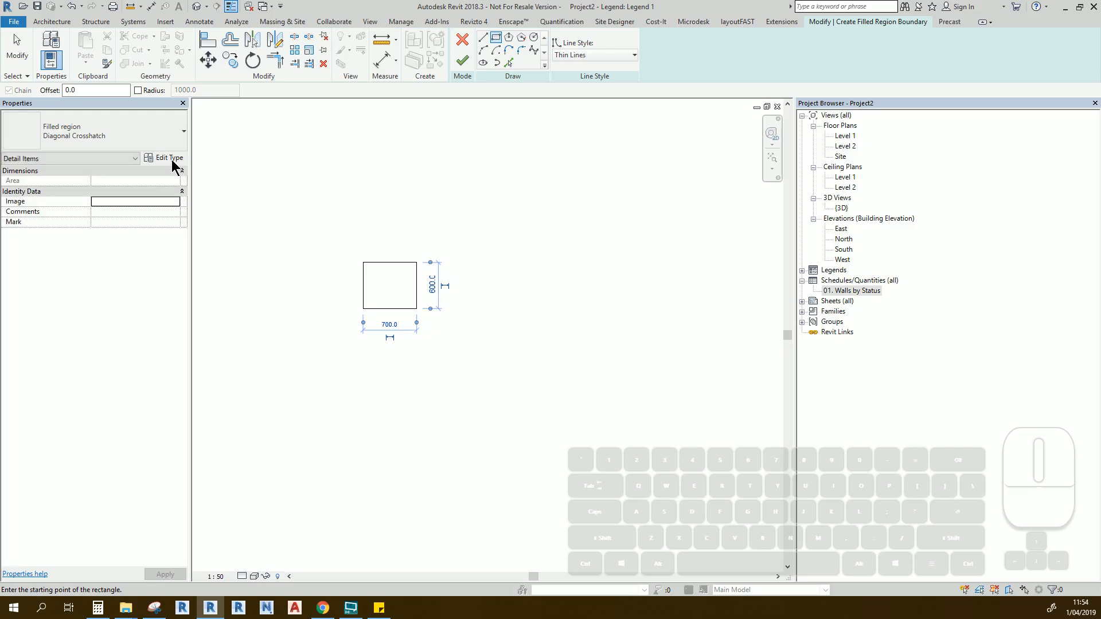
click(462, 61)
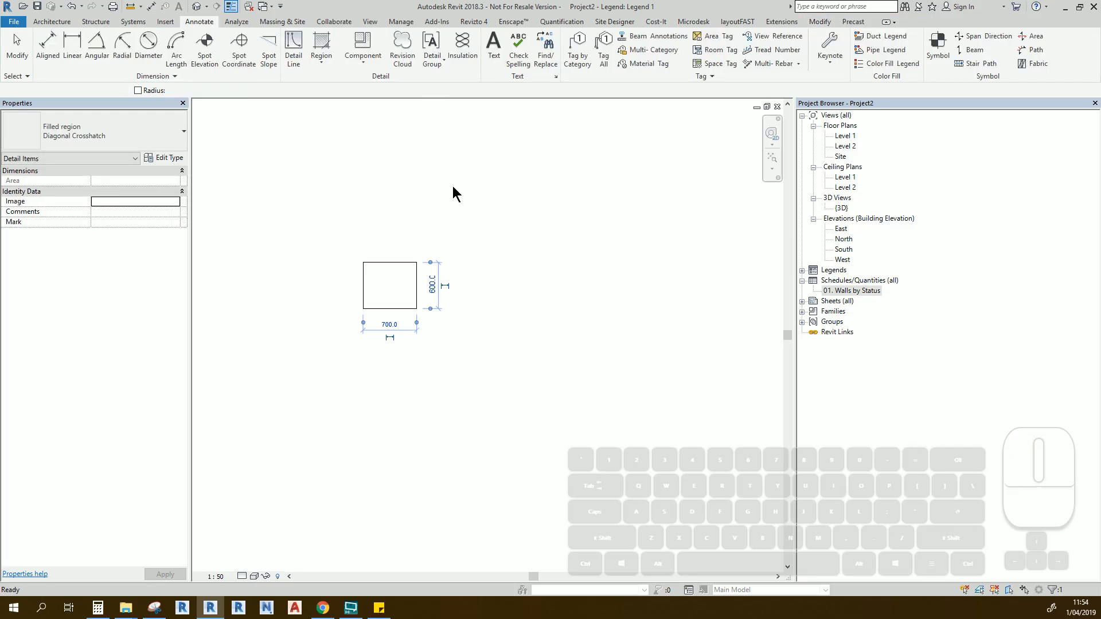
Step: Duplicate the filled region's Diagonal Crosshatch type as "Built-Red"
click(164, 157)
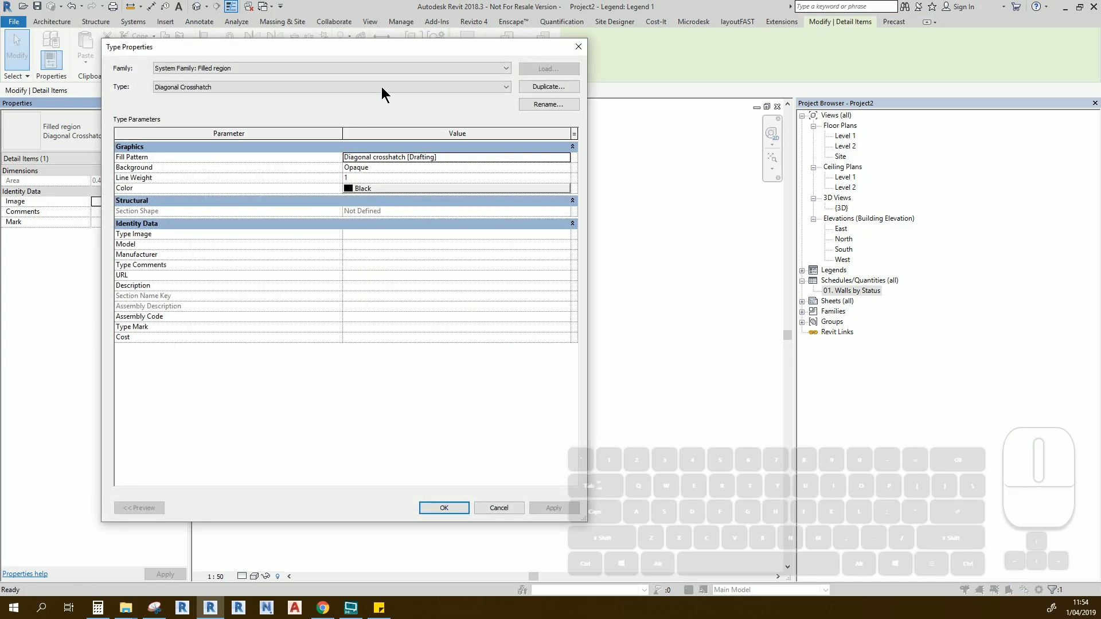
drag(378, 42, 428, 107)
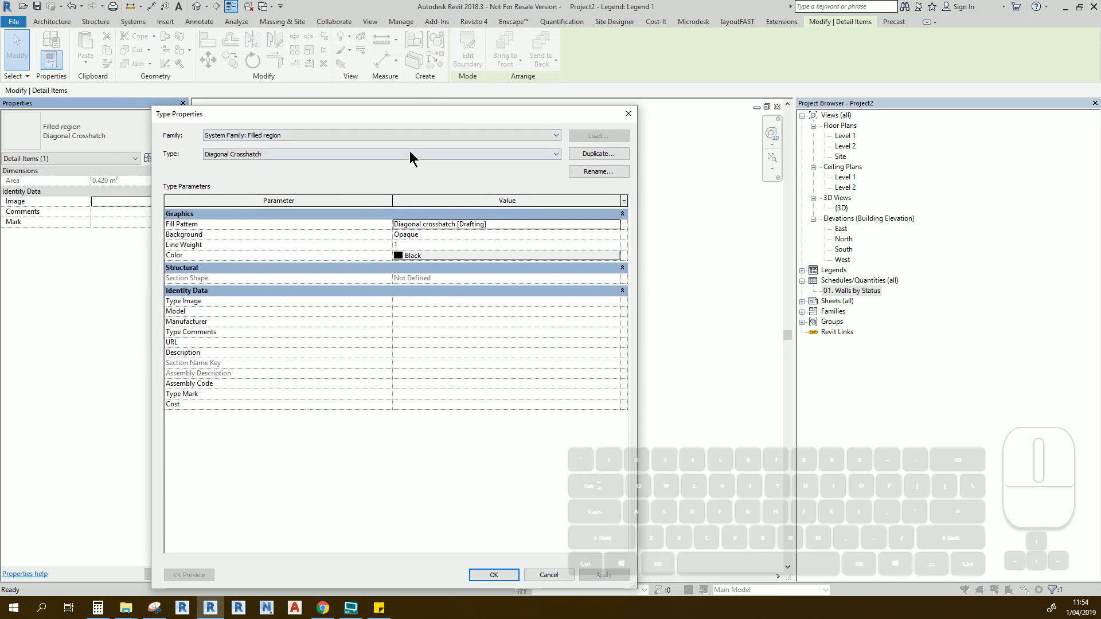
click(611, 155)
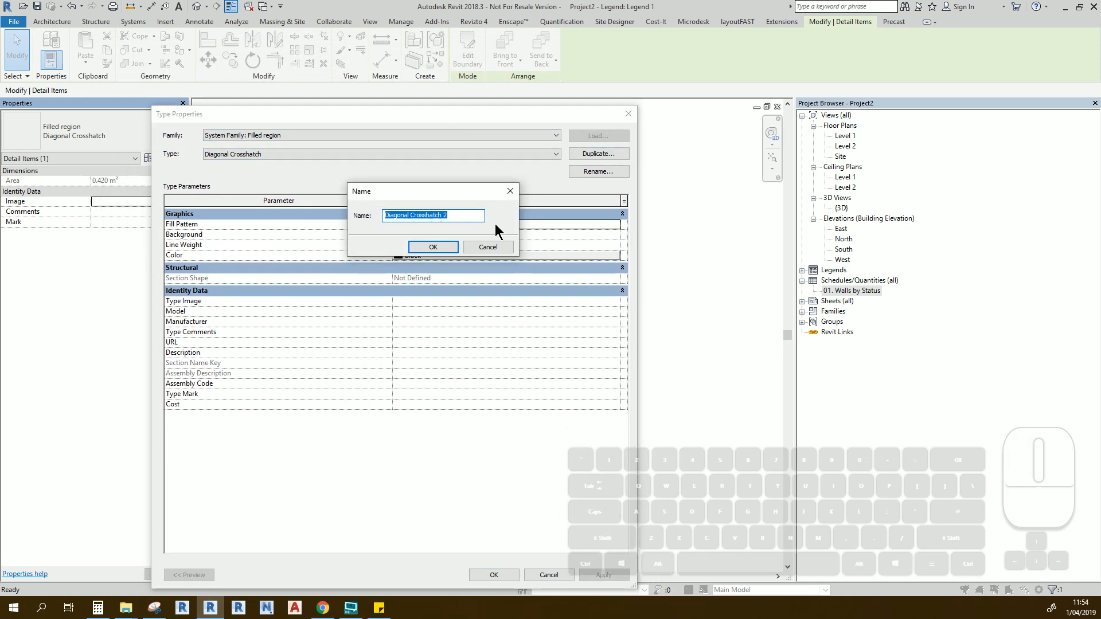
text(B)
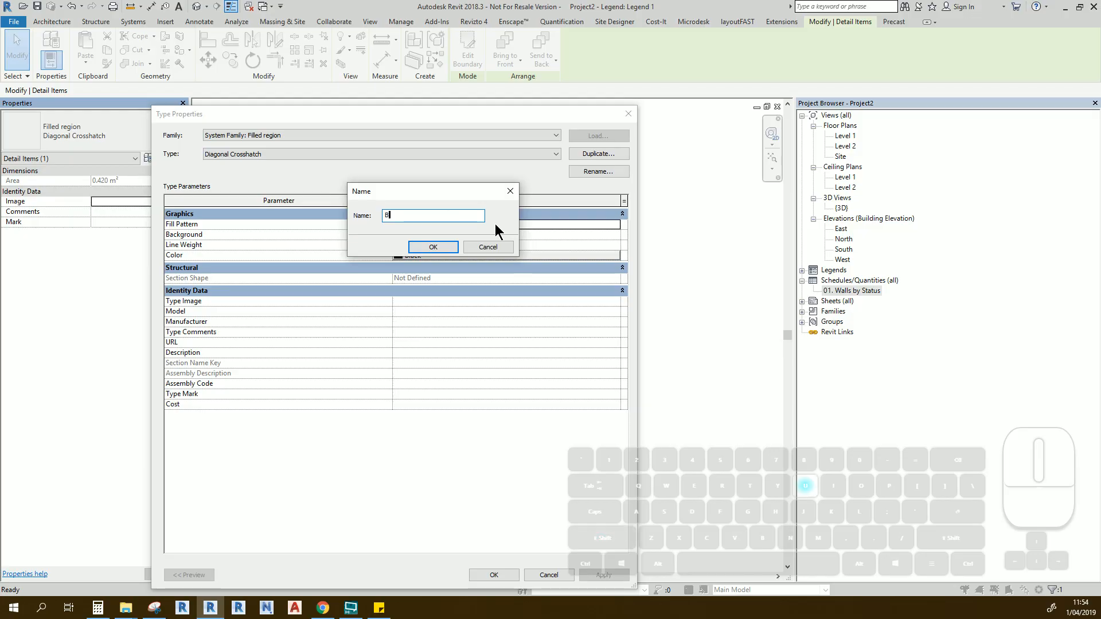
text(uilt-Re)
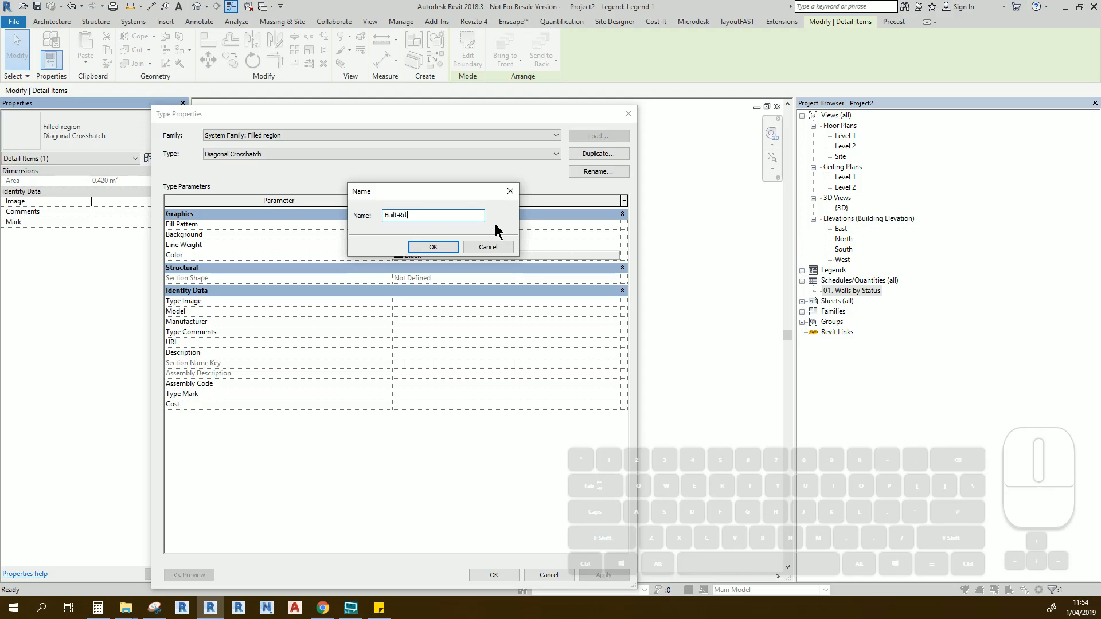
key(BackSpace)
text(ed)
key(Return)
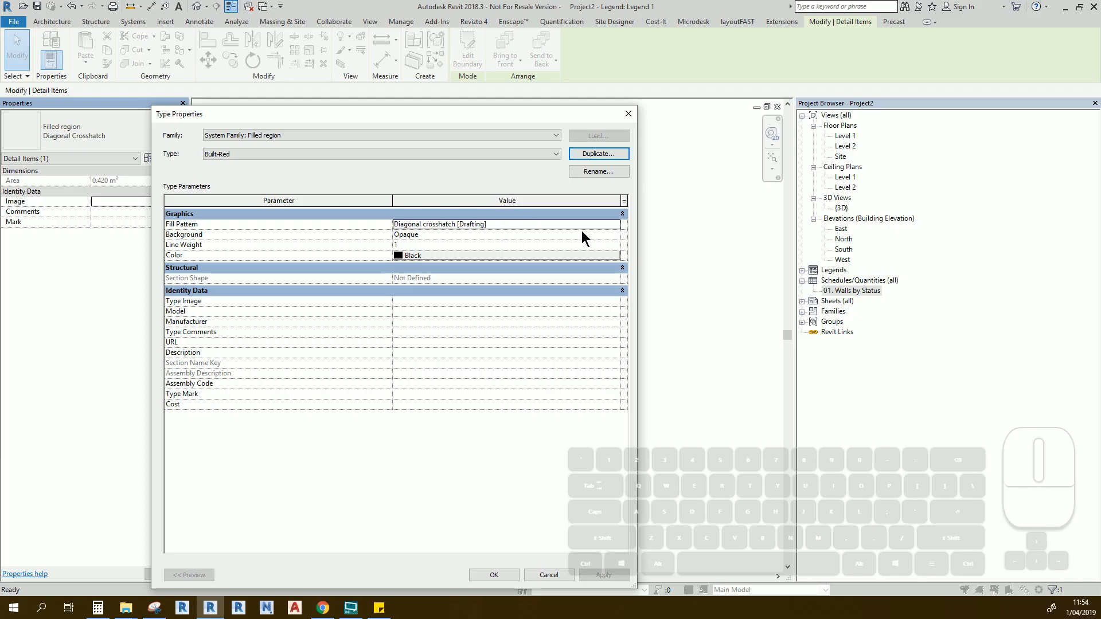
Step: Set the Built-Red filled region type to the Diagonal down drafting pattern with red colour and apply it
click(608, 224)
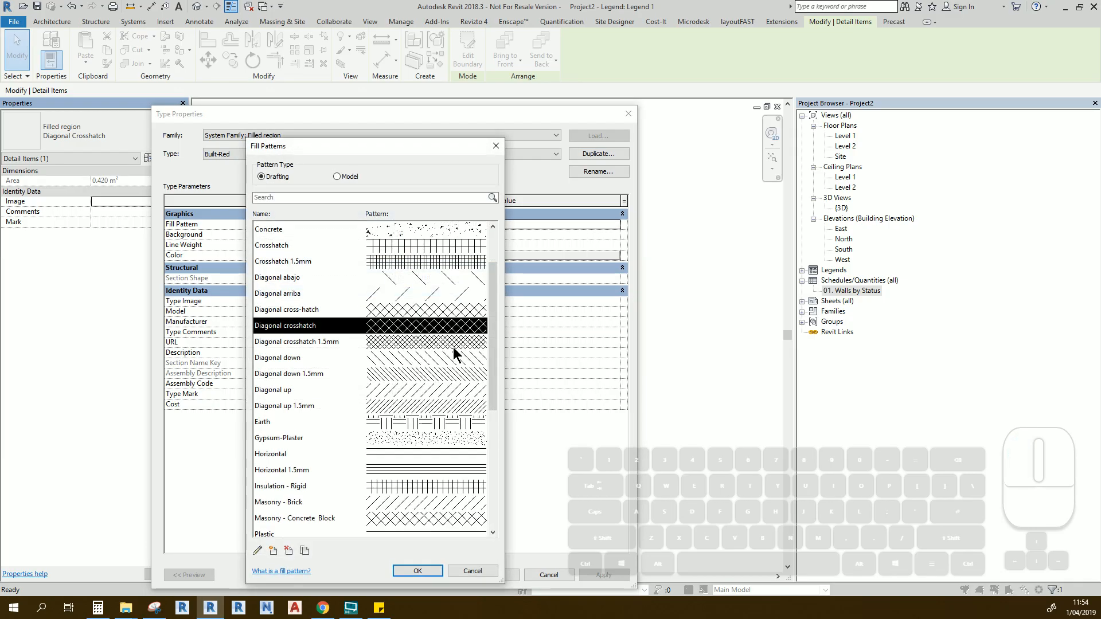
click(438, 359)
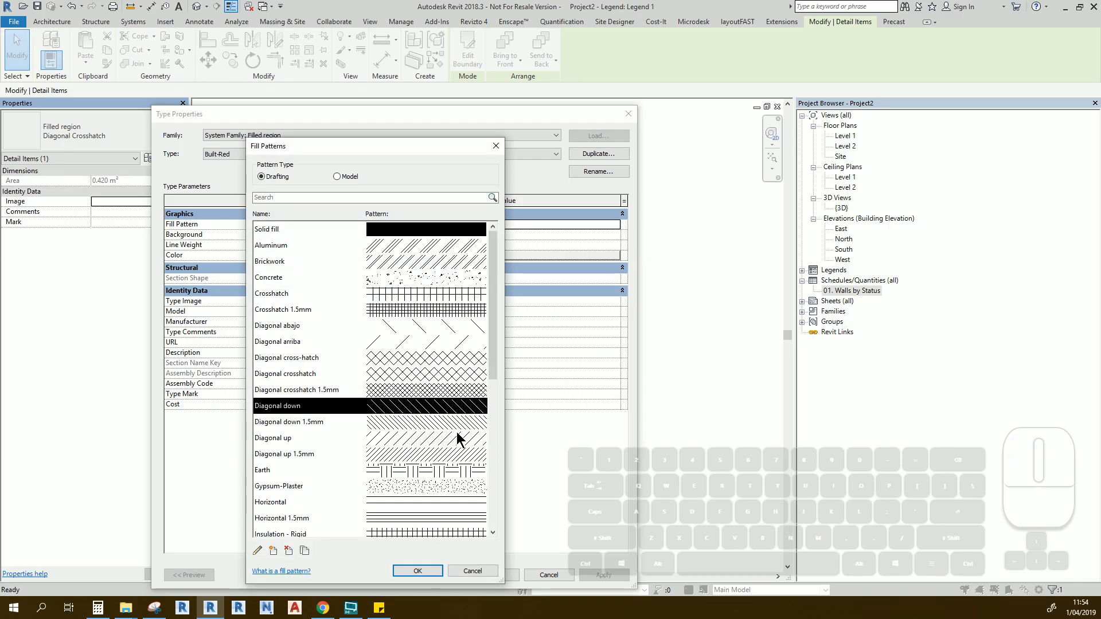
click(408, 569)
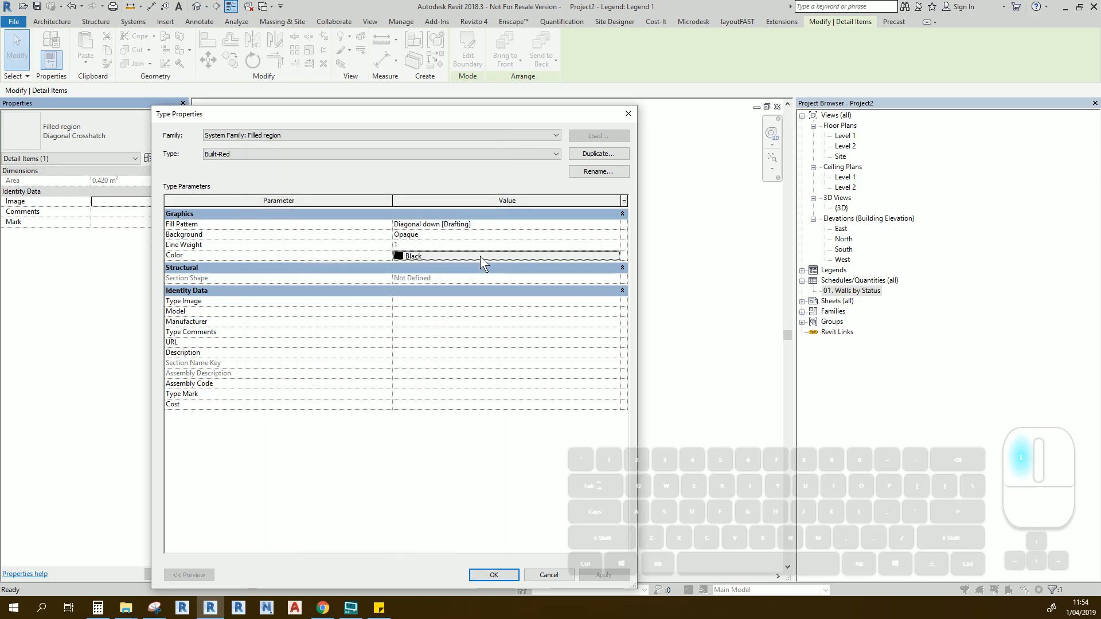
click(481, 256)
click(275, 282)
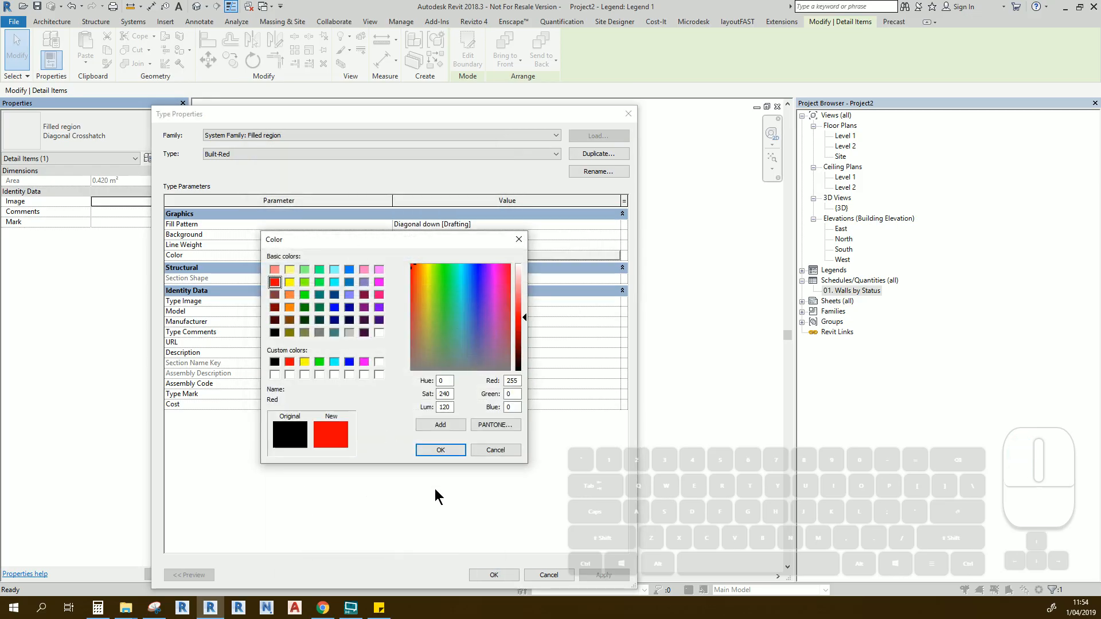
click(441, 450)
click(495, 575)
click(552, 341)
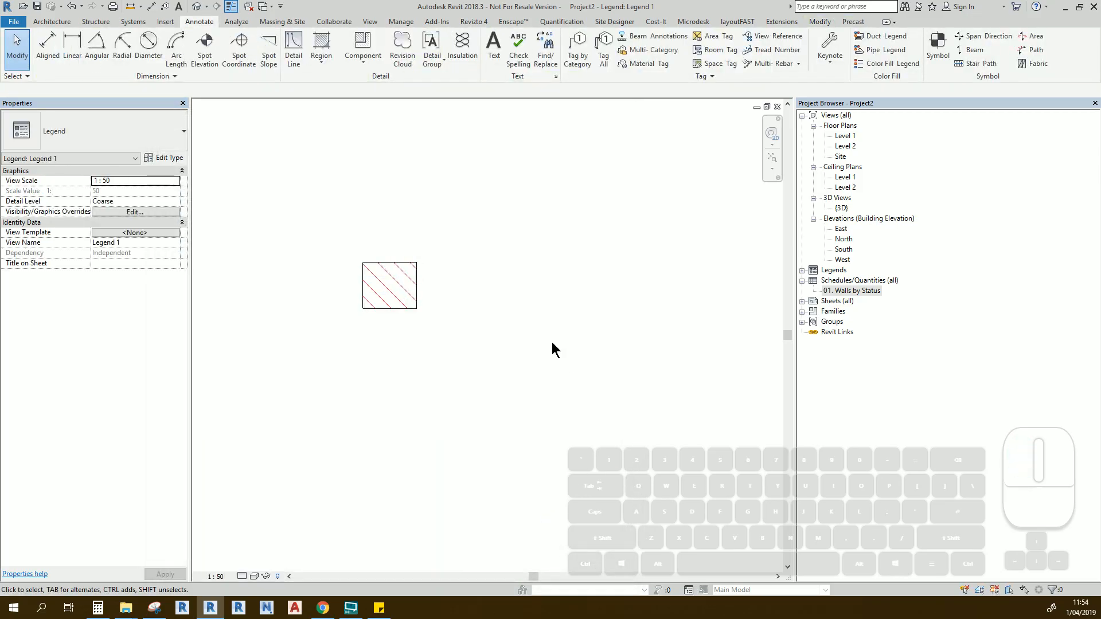
Step: Copy the red hatched filled region straight down to make a second swatch beneath it in the legend
click(417, 261)
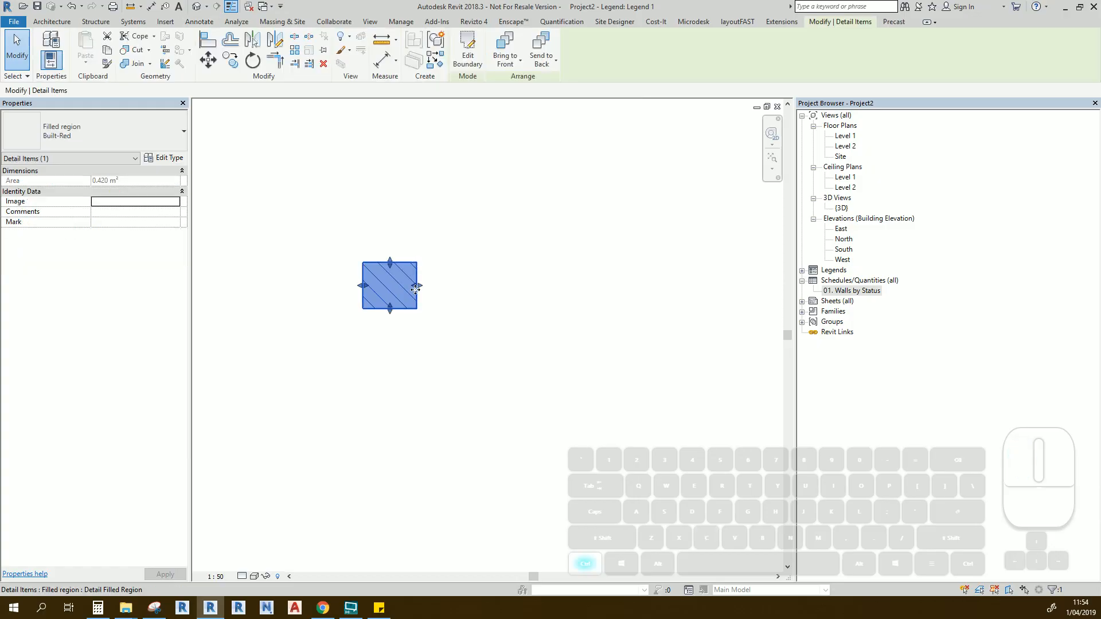
key(m)
key(v)
click(362, 308)
click(367, 393)
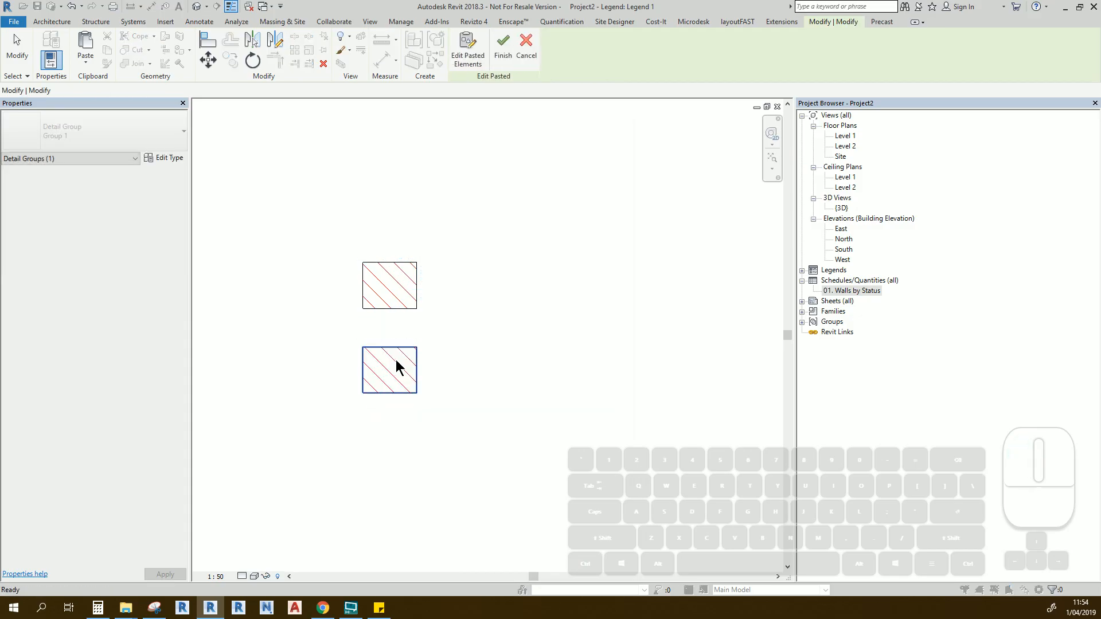
click(159, 147)
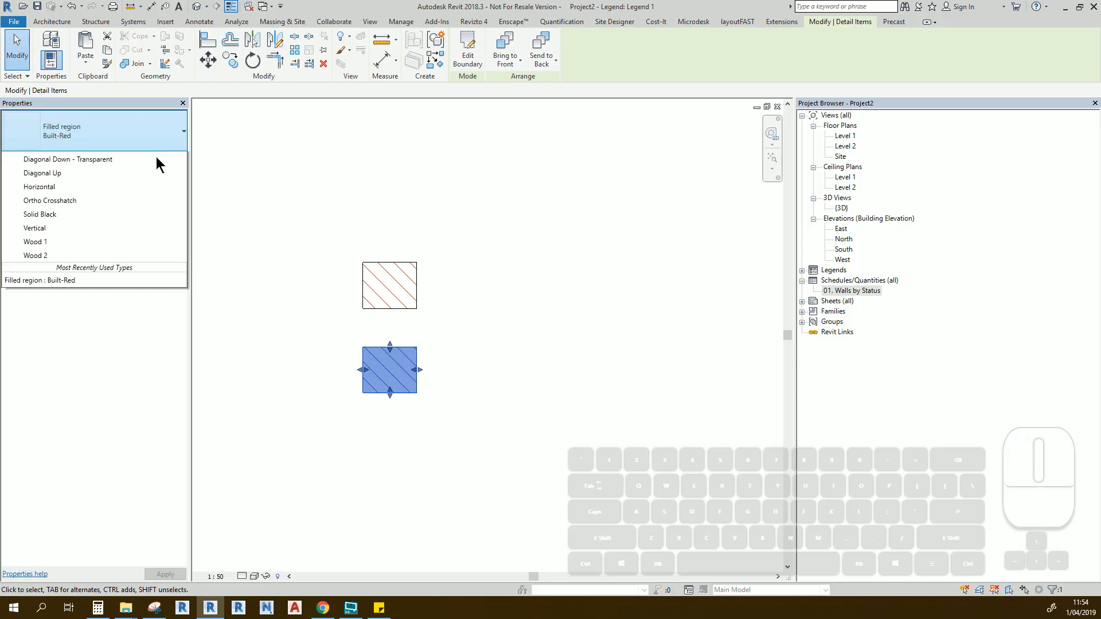
click(269, 157)
click(167, 158)
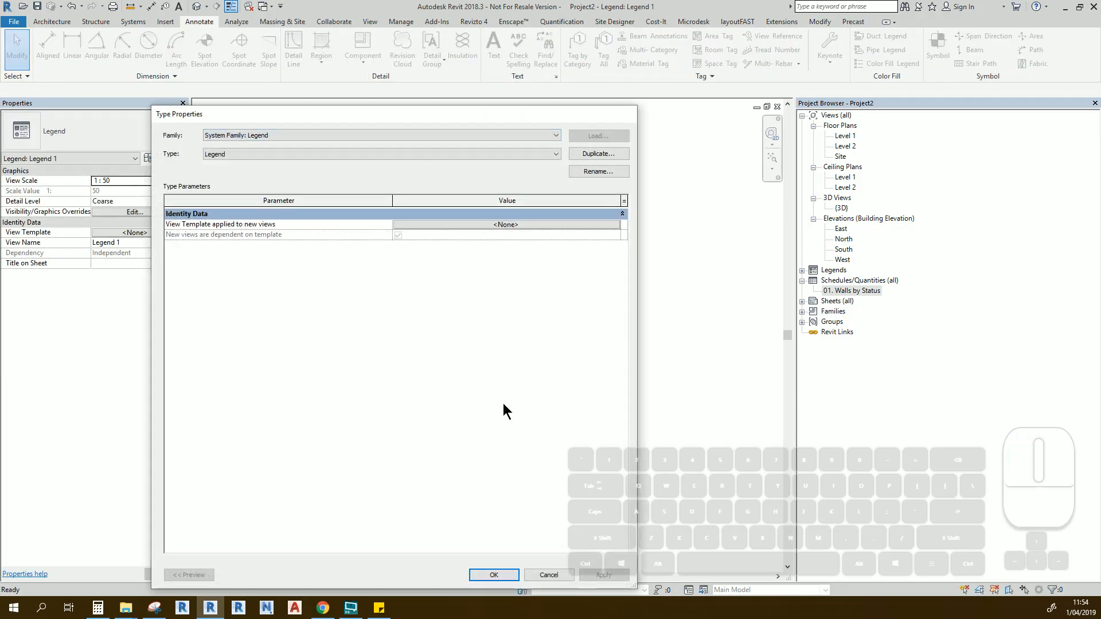
key(Escape)
Step: Duplicate the lower swatch's filled region type as "Building Process- Green"
click(394, 386)
click(169, 158)
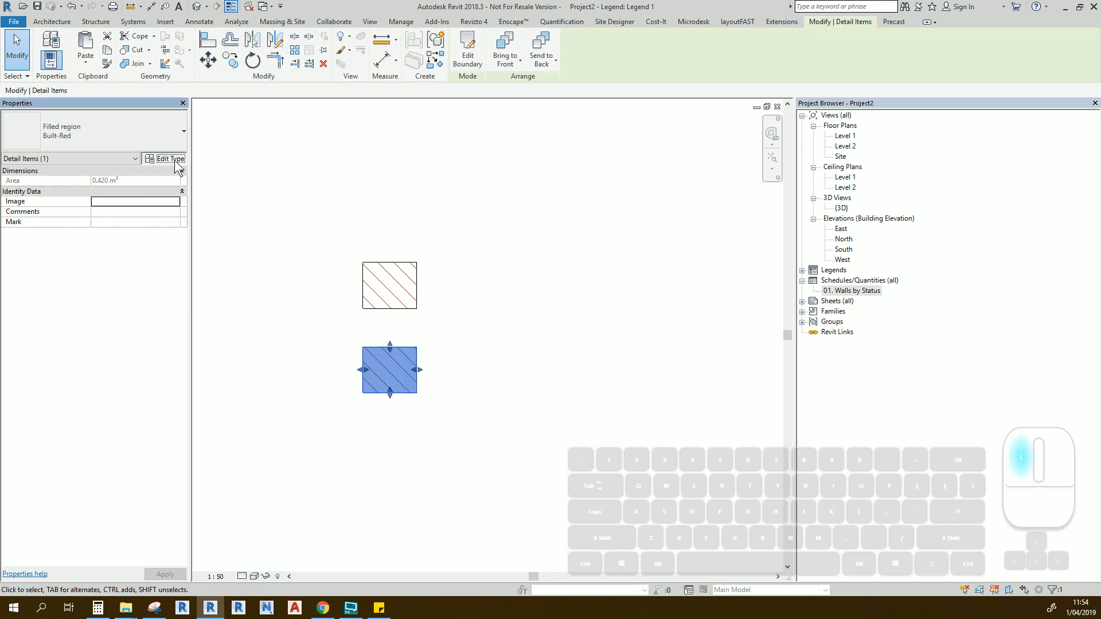
click(602, 153)
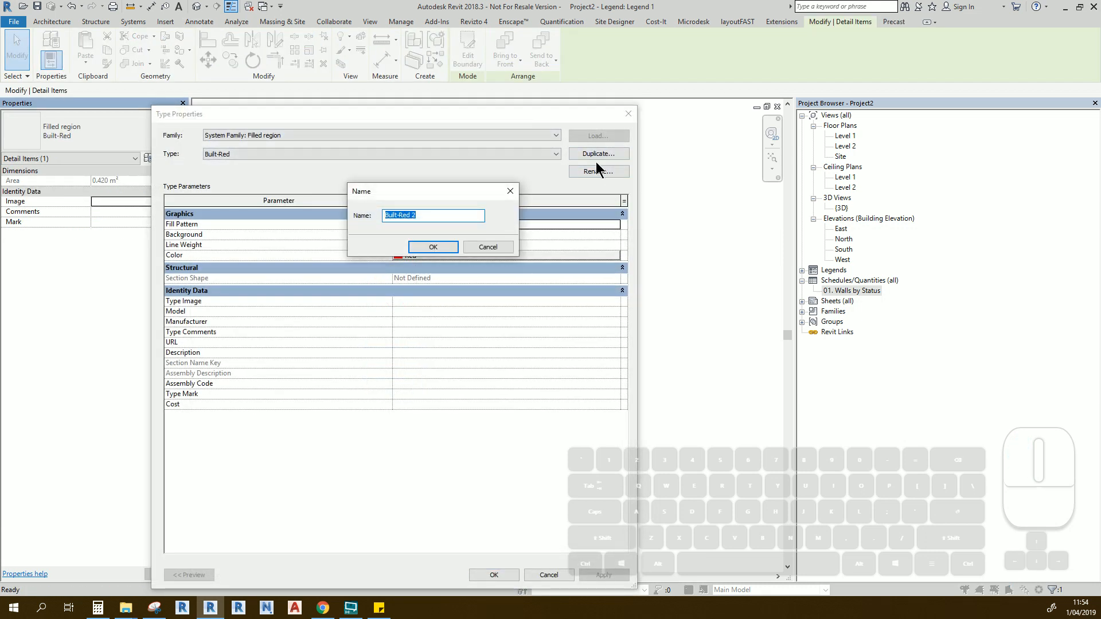
text(Building Process- R)
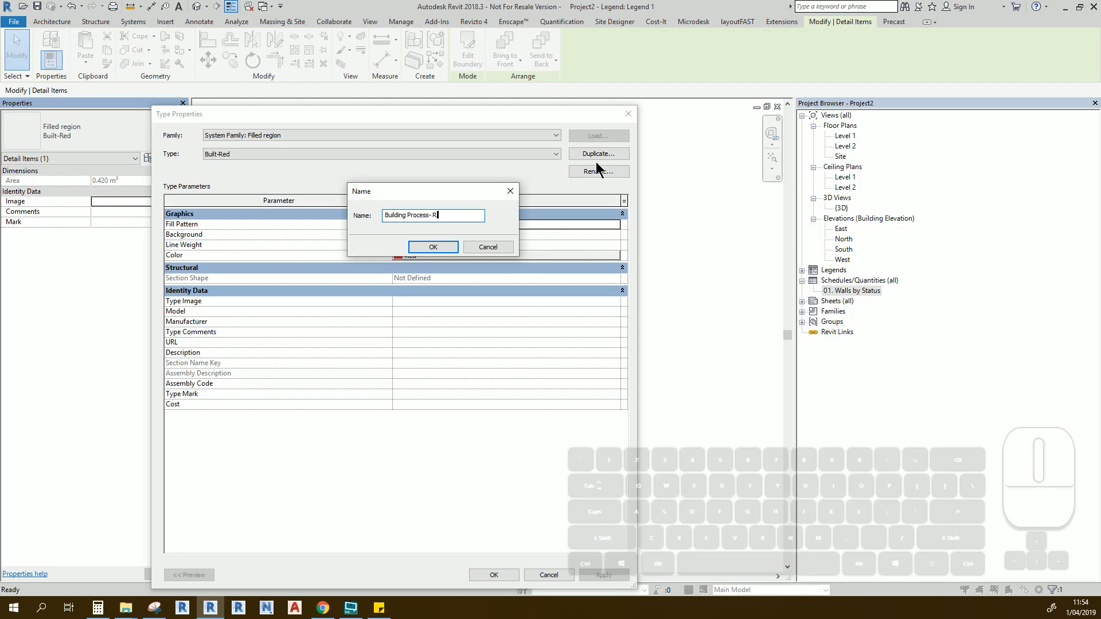
key(BackSpace)
text(Green)
key(Return)
Step: Set the Building Process- Green type's fill colour to green and apply it to the lower swatch
click(452, 259)
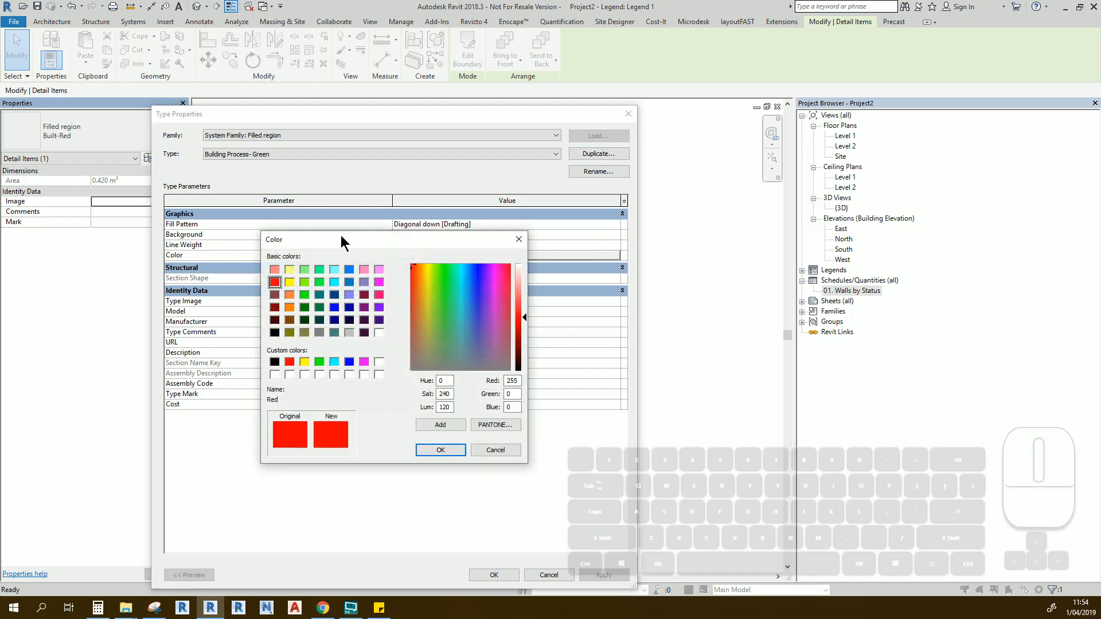
click(304, 294)
click(438, 451)
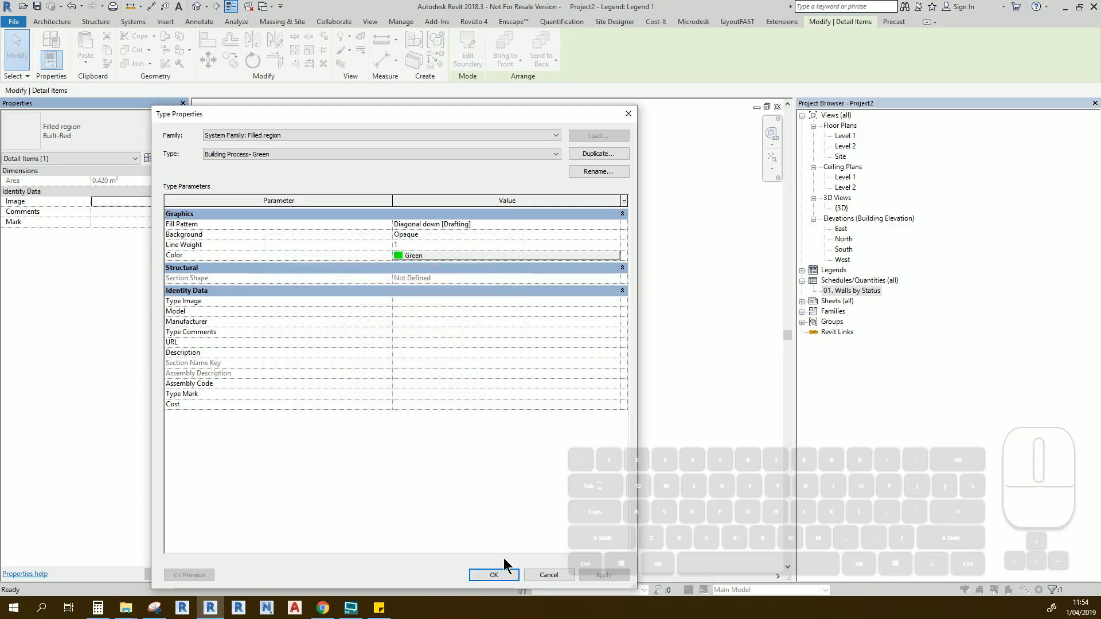
click(508, 574)
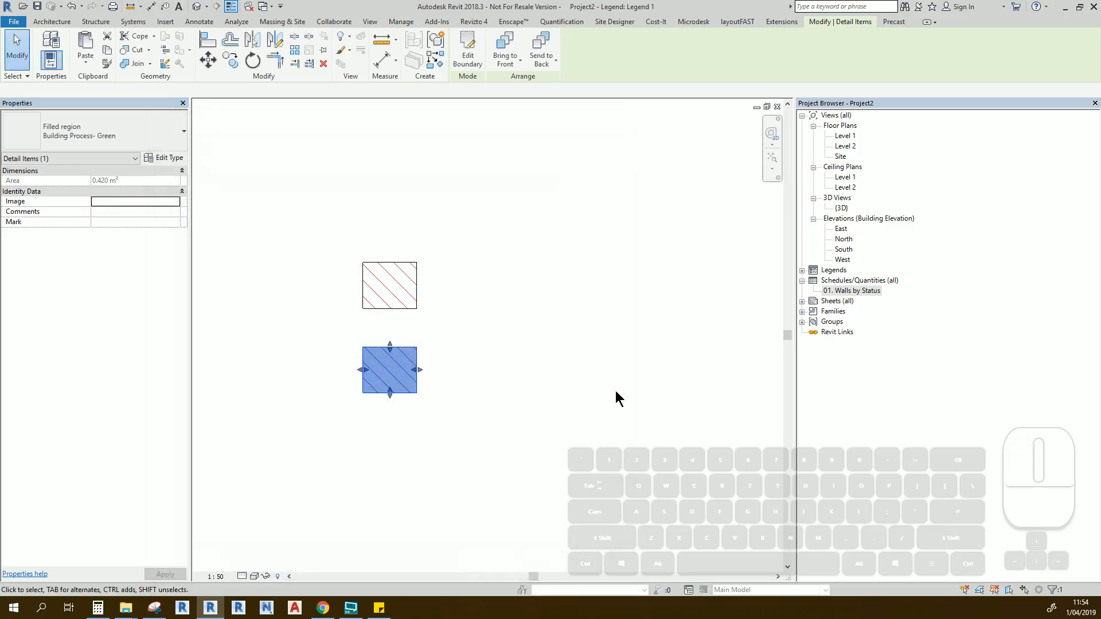
click(615, 390)
Step: Add a 2.5mm Arial text note reading "Built" beside the red swatch
click(498, 64)
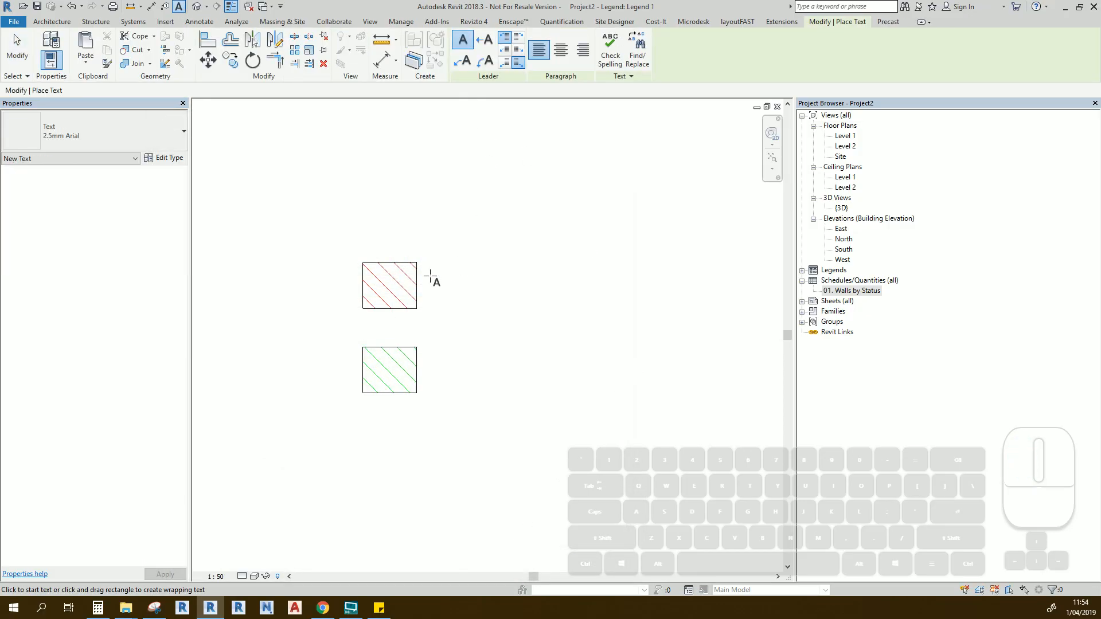
click(425, 273)
text(Built)
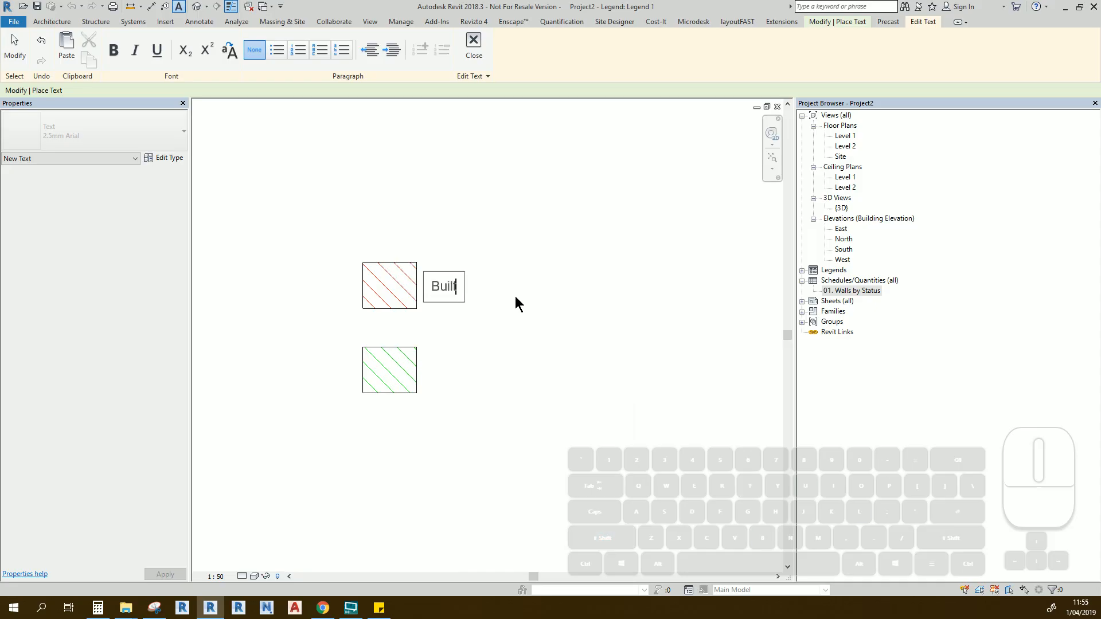
click(515, 296)
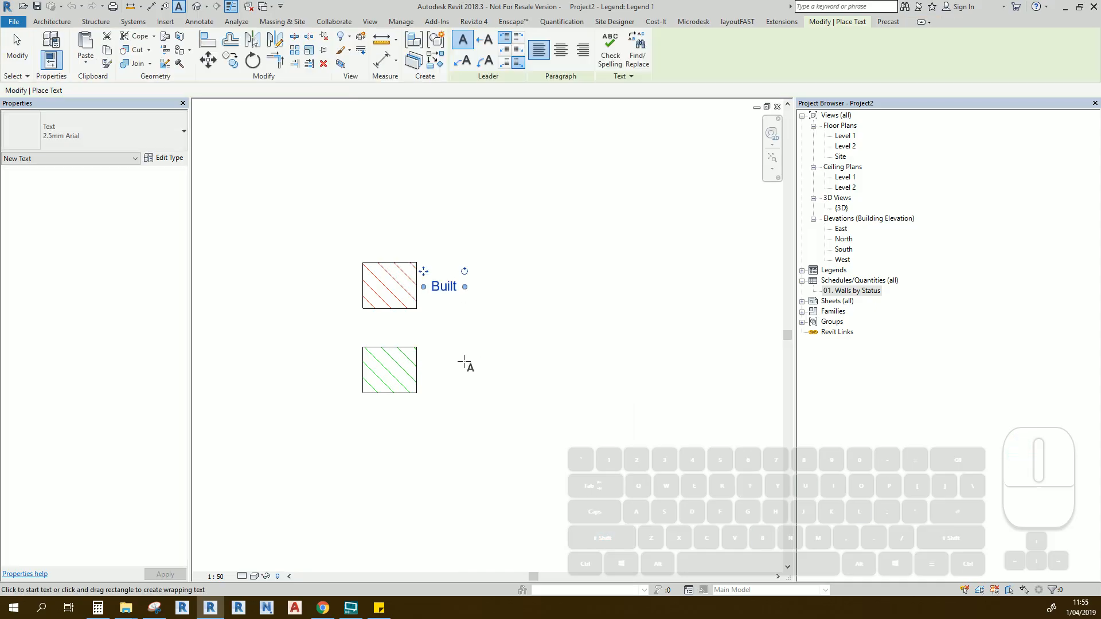
Step: Add a text note reading "Building Process" beside the green swatch and finish placing text
click(429, 375)
text(Building)
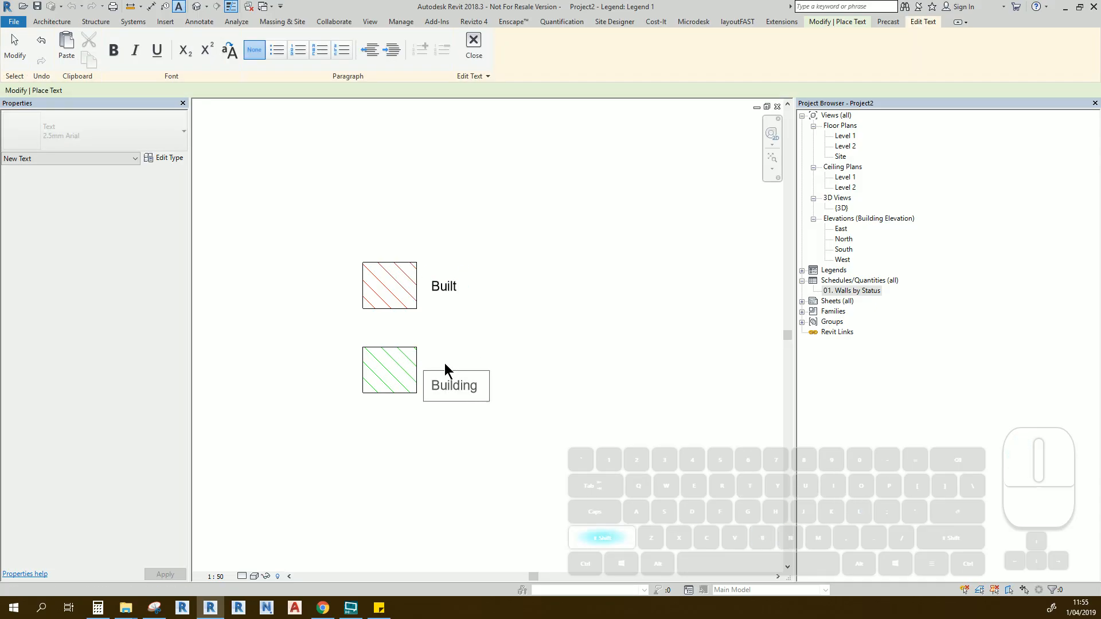
text( Porce)
key(BackSpace)
key(BackSpace)
key(BackSpace)
key(BackSpace)
text(rocess)
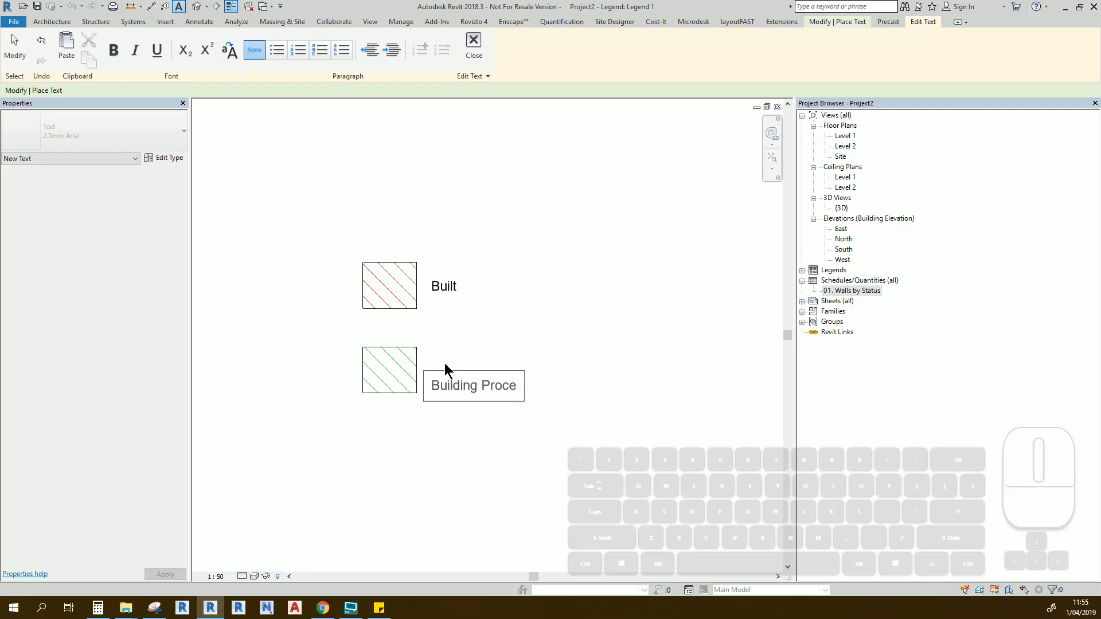
click(570, 285)
key(Escape)
key(Escape)
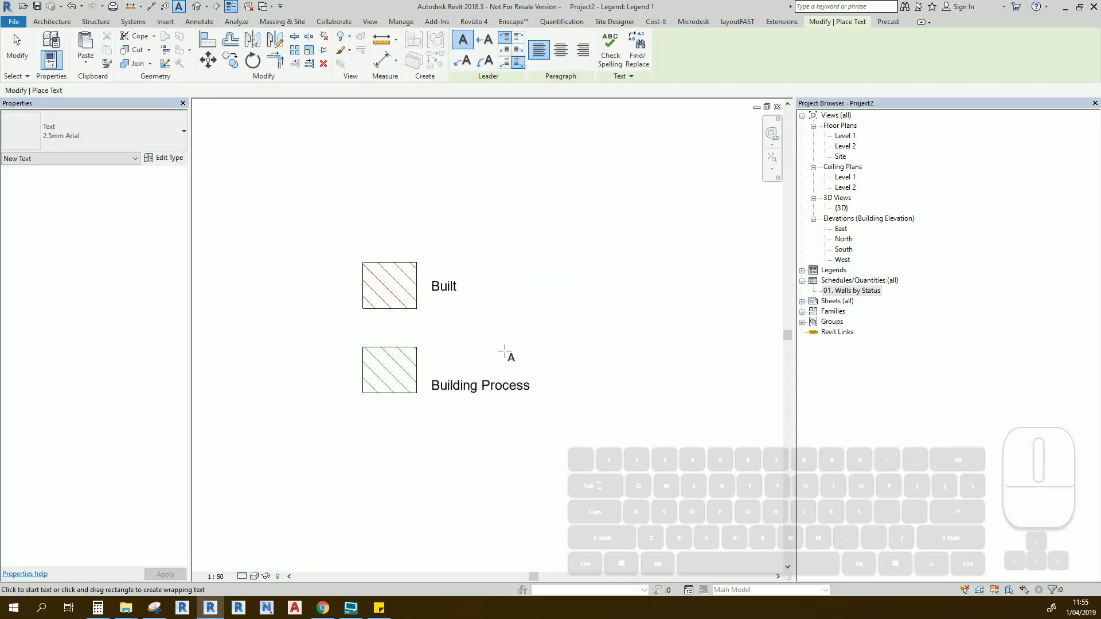
Step: Nudge the Building Process note upward so it lines up with the middle of the green swatch
click(497, 383)
key(Up)
key(Up)
key(Up)
key(Up)
key(Up)
key(Up)
key(Up)
key(Up)
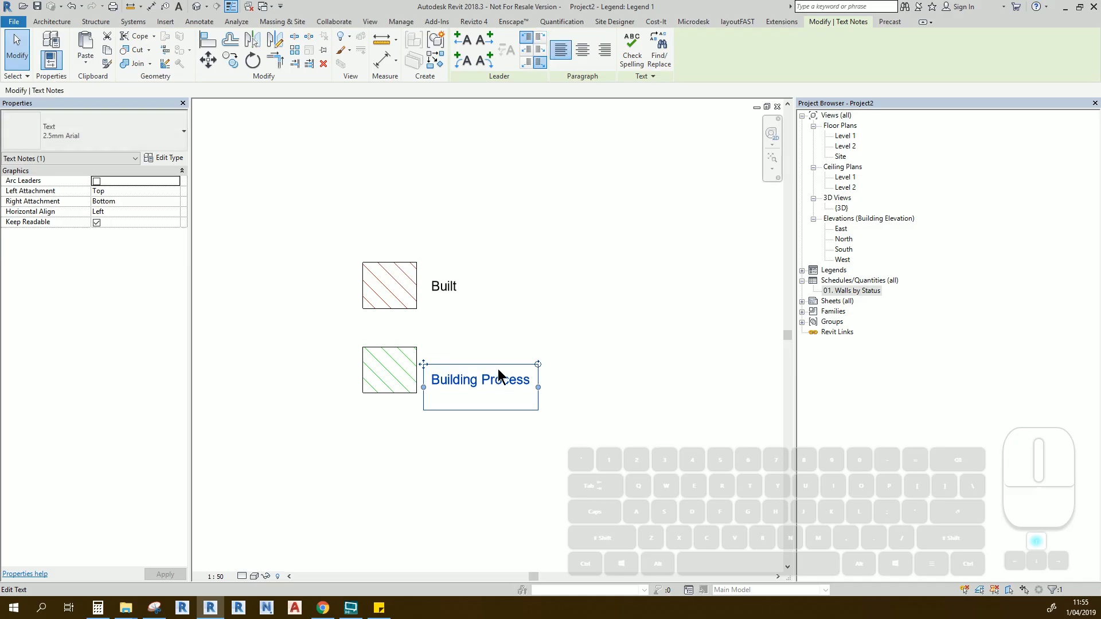
click(448, 289)
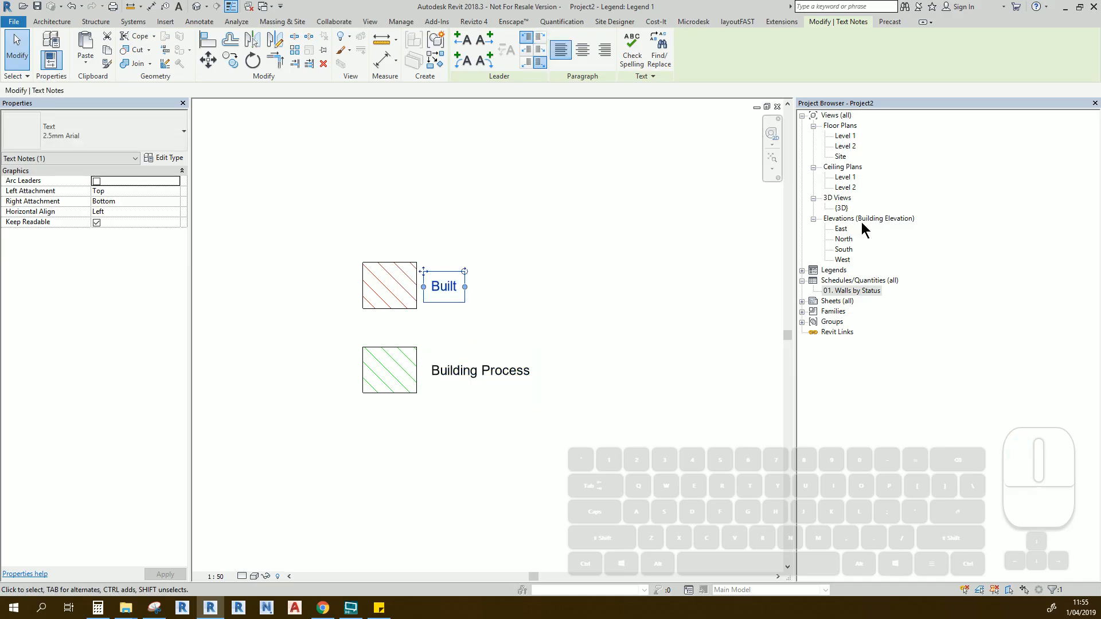
Step: Open sheet A101 and place the Legend 1 view on it below the 3D model
click(802, 301)
double_click(831, 313)
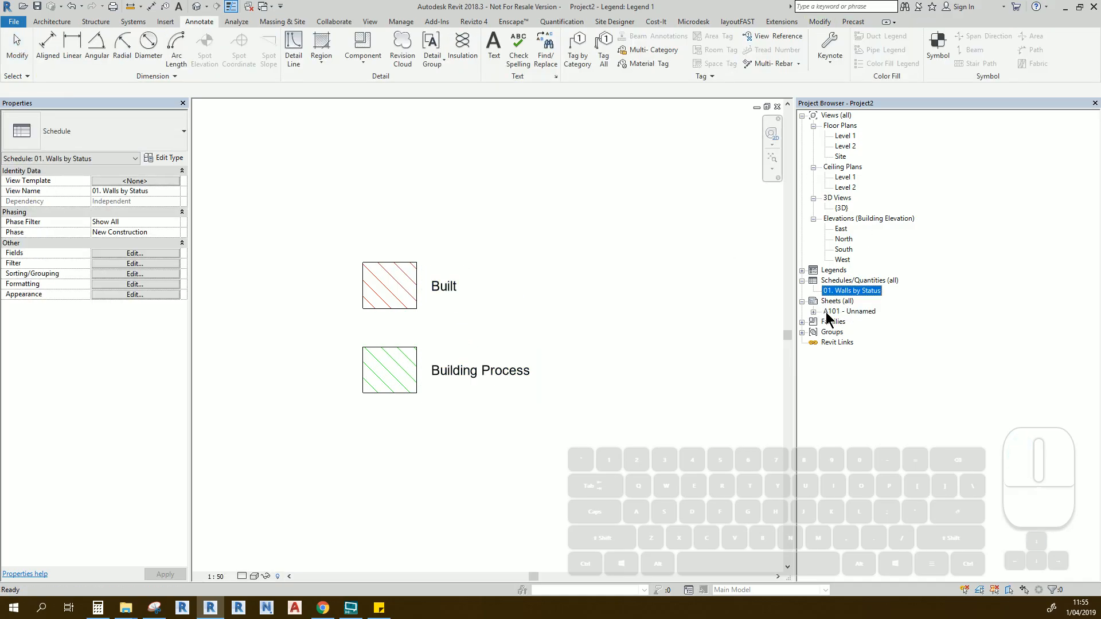
click(803, 270)
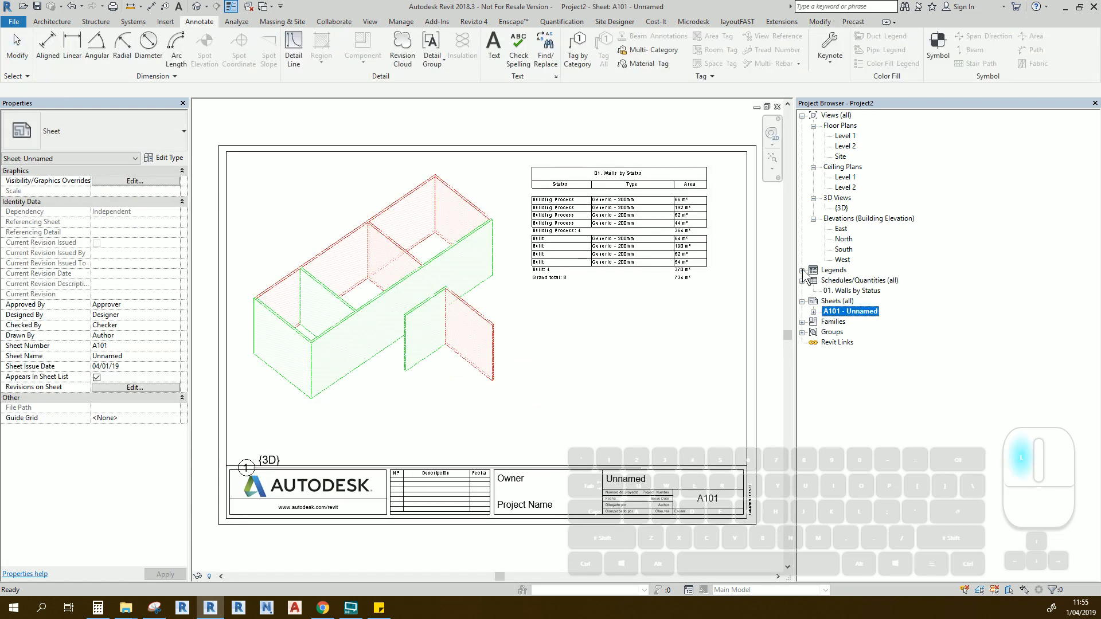
click(837, 280)
drag(463, 365, 398, 403)
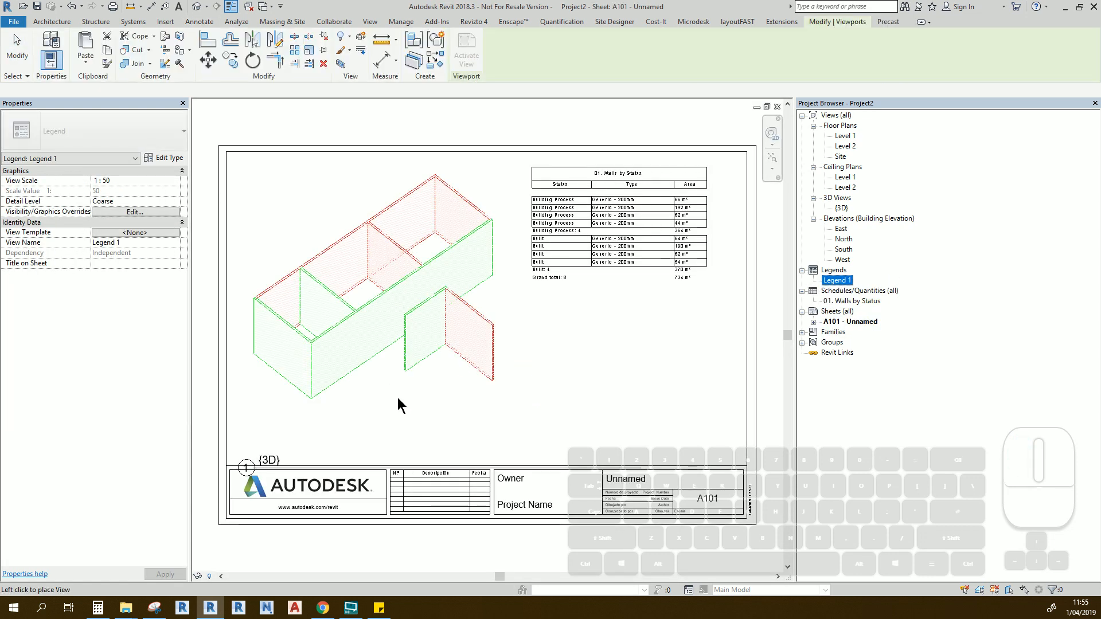
click(394, 402)
click(628, 381)
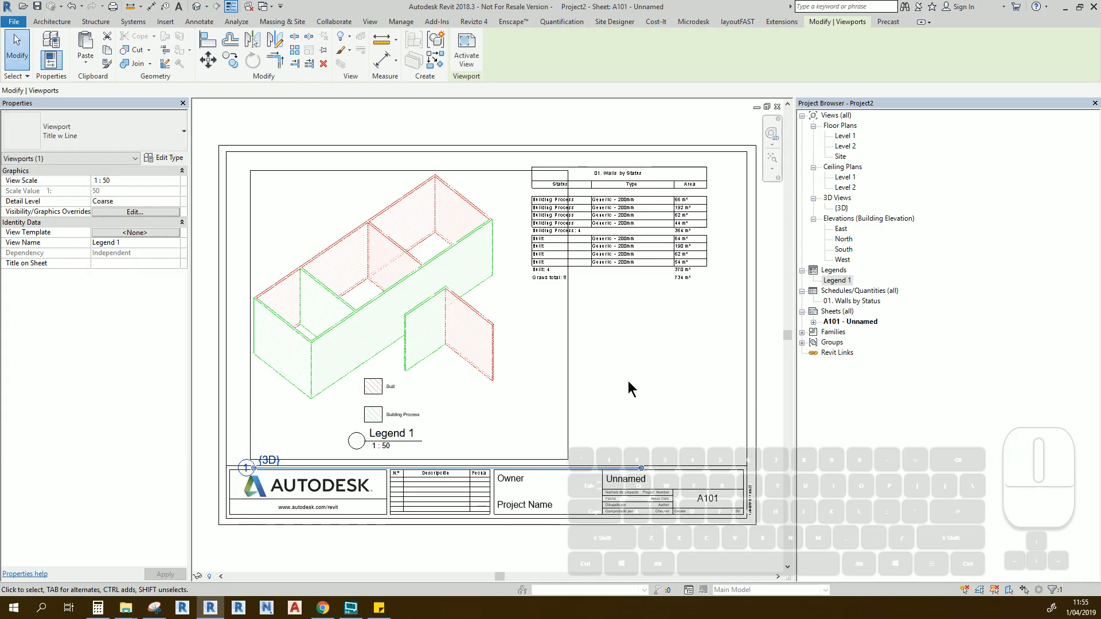